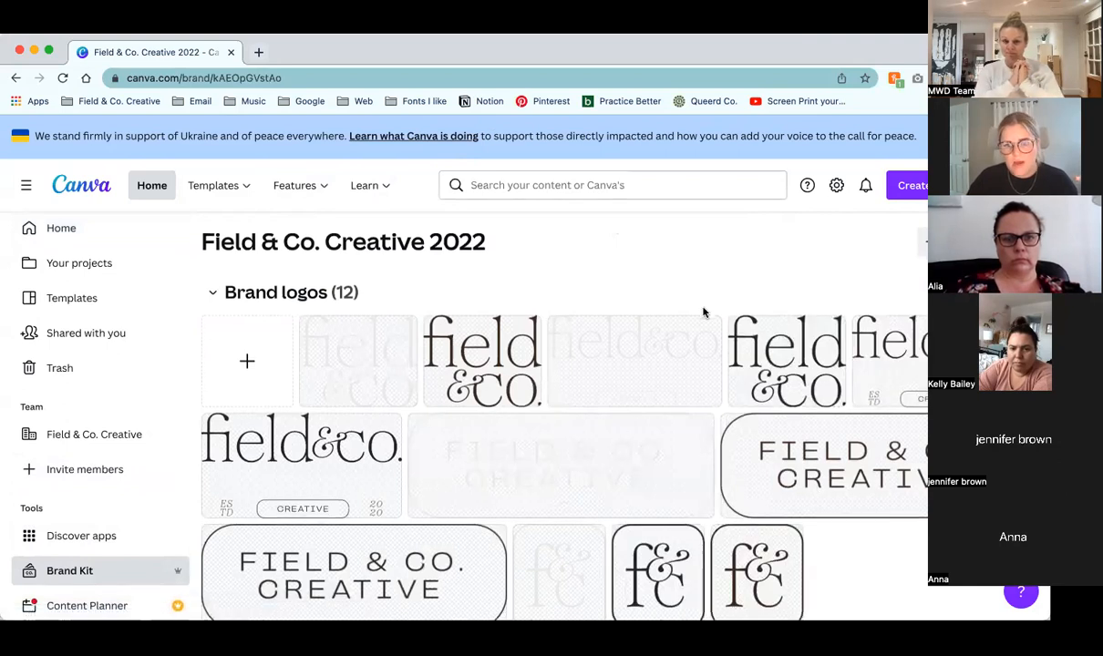
# Review the logos, color palettes and font styles in the Field & Co. Creative 2022 brand kit
pyautogui.scroll(-2, 889, 541)
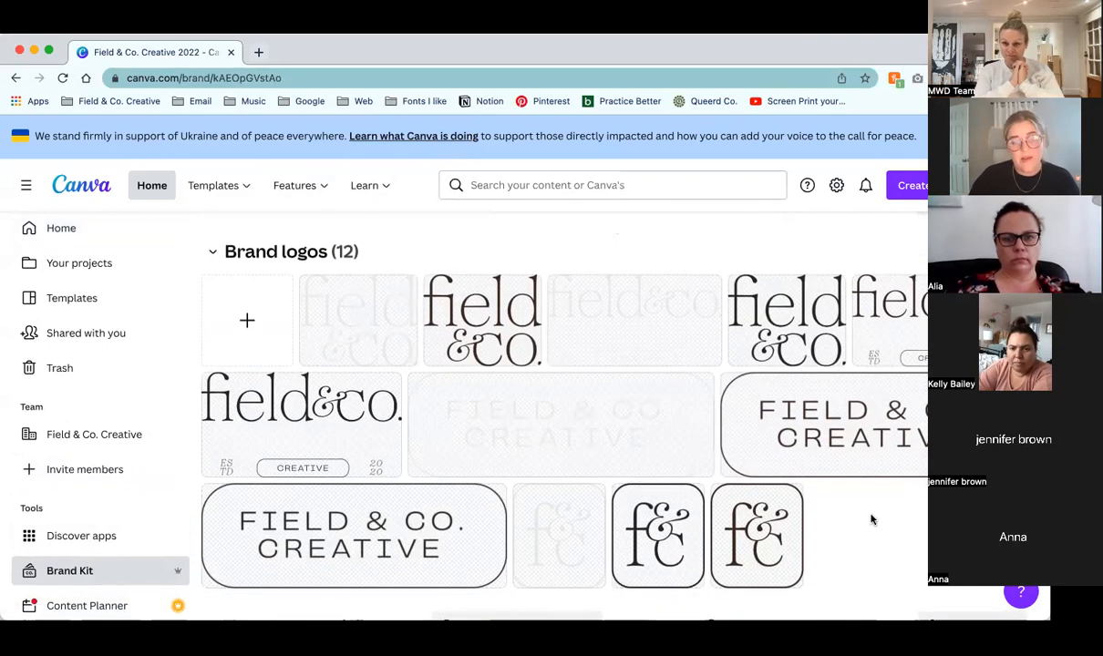
pyautogui.scroll(1, 871, 520)
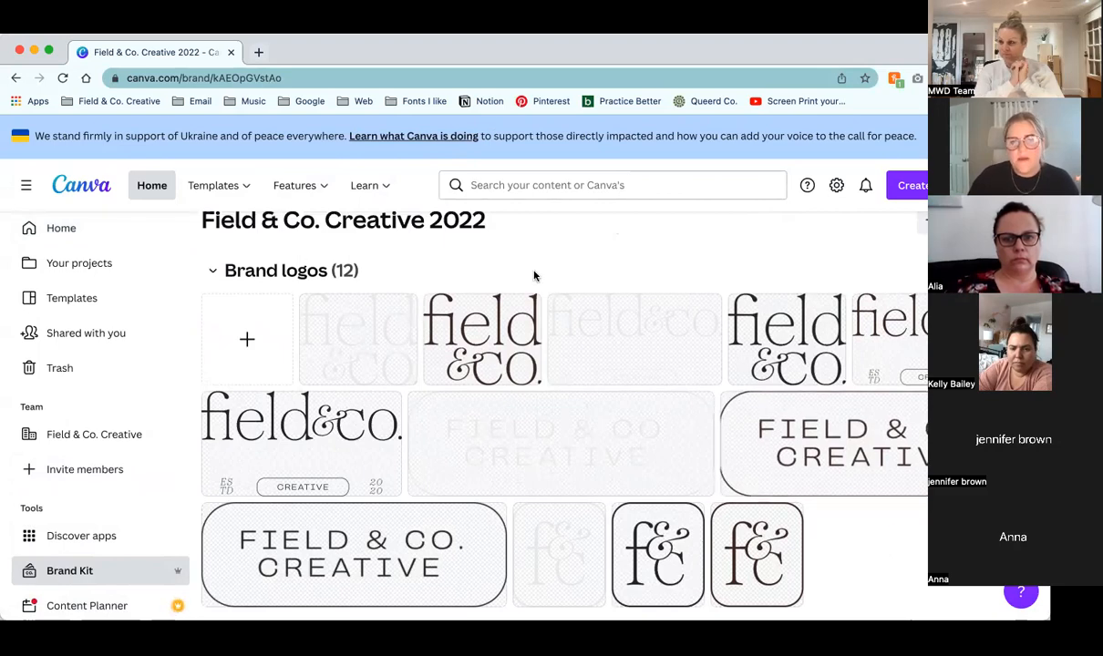
pyautogui.scroll(-10, 923, 522)
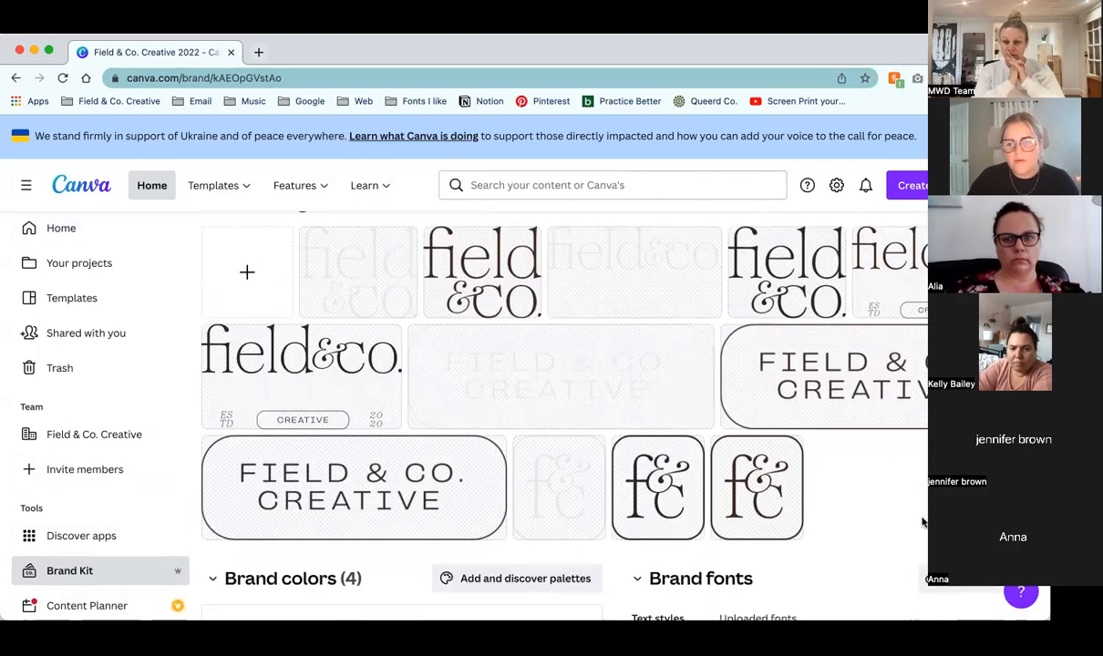
pyautogui.scroll(1, 922, 522)
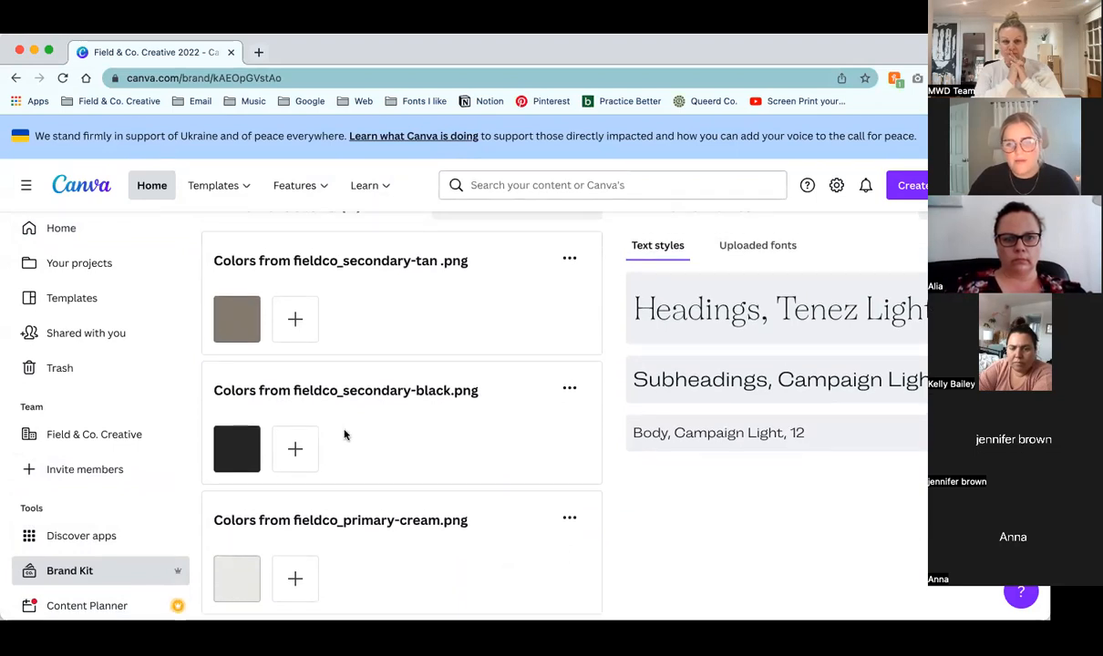
pyautogui.scroll(-3, 342, 434)
pyautogui.scroll(6, 320, 463)
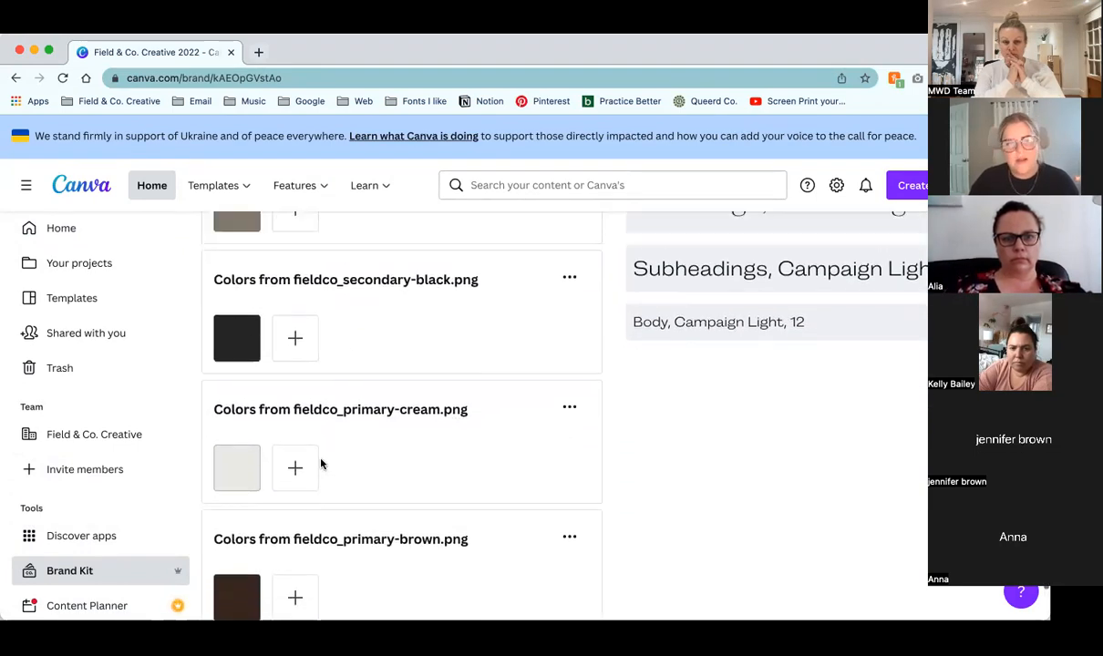
pyautogui.scroll(1, 403, 371)
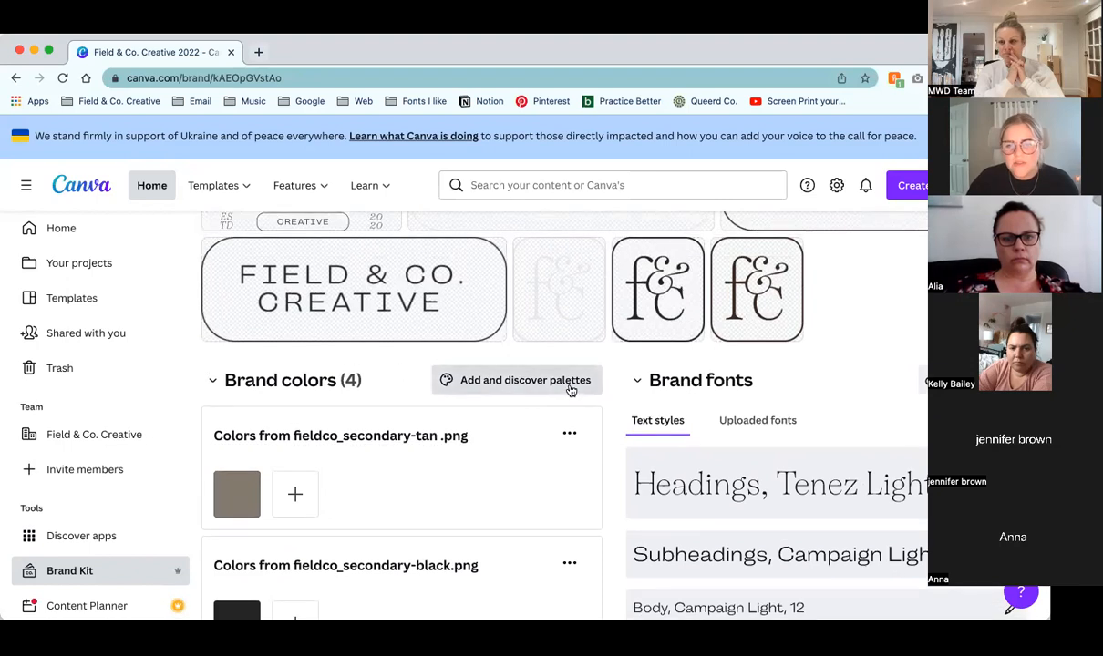
# Try to add a custom palette to the brand colors
pyautogui.click(507, 386)
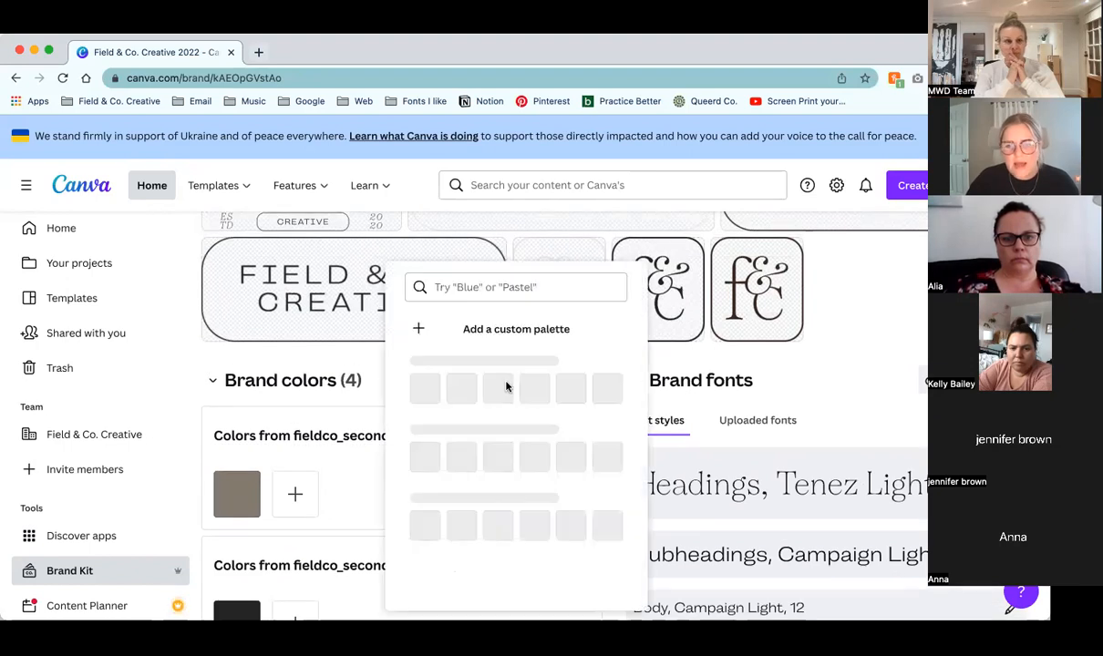
pyautogui.click(440, 336)
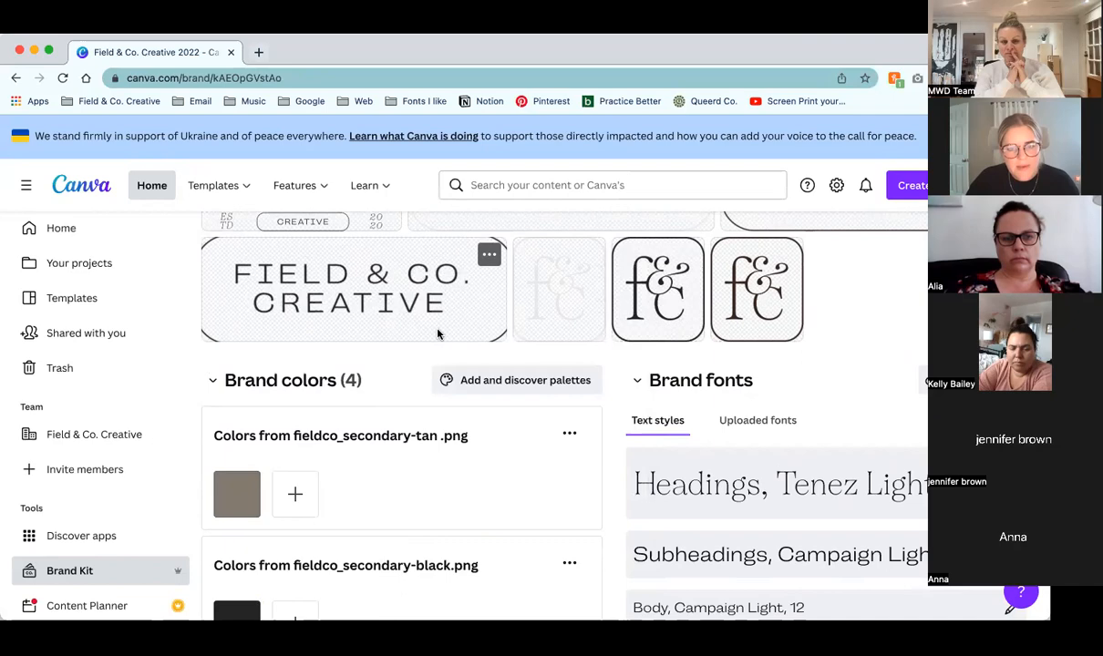
pyautogui.scroll(2, 378, 410)
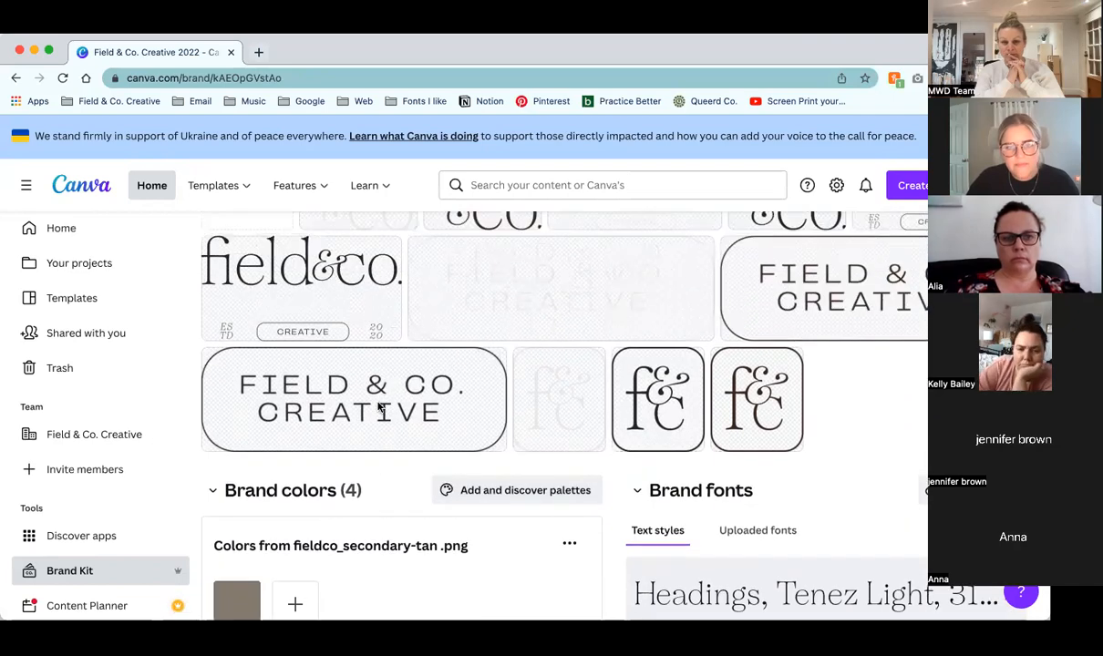
pyautogui.scroll(2, 508, 509)
pyautogui.scroll(-2, 508, 510)
pyautogui.scroll(-2, 507, 509)
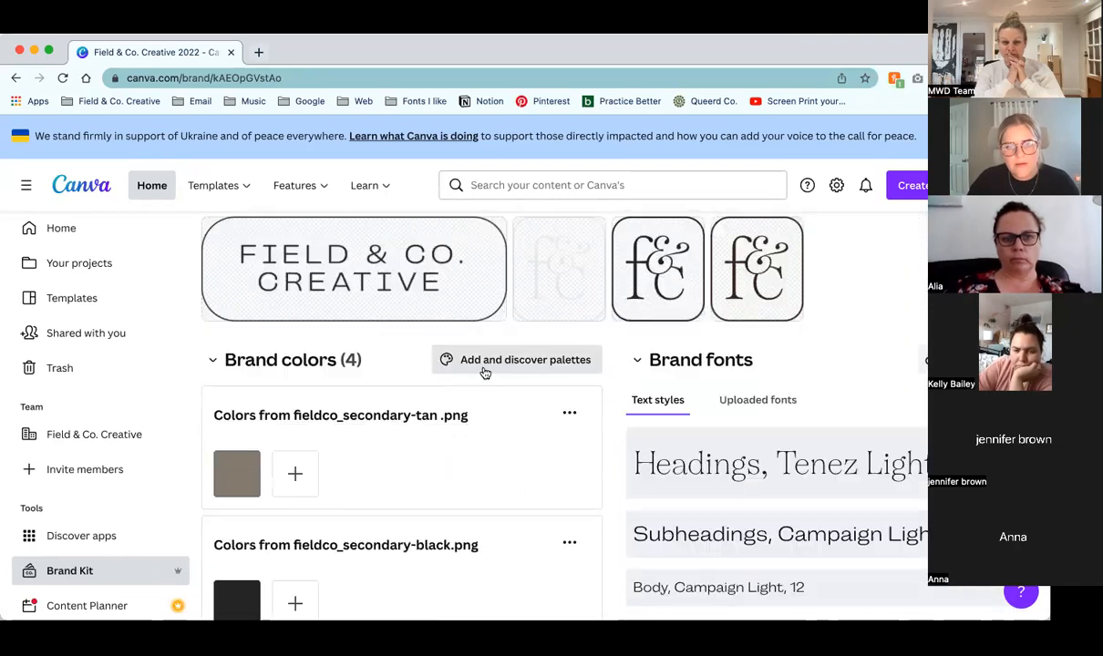
pyautogui.click(485, 365)
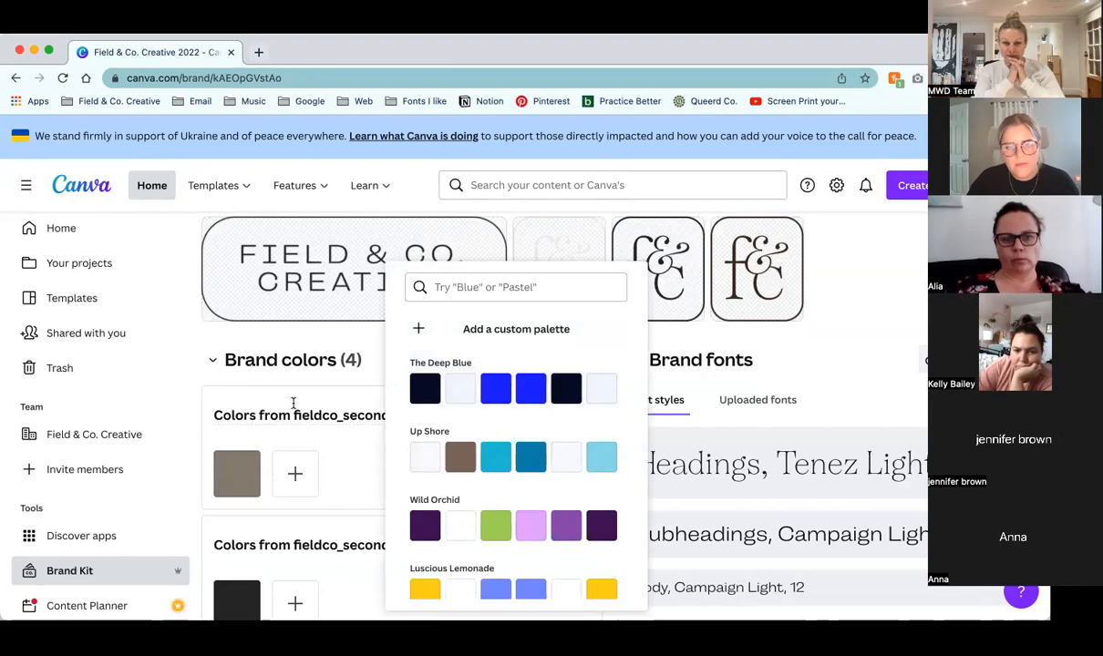
pyautogui.click(463, 331)
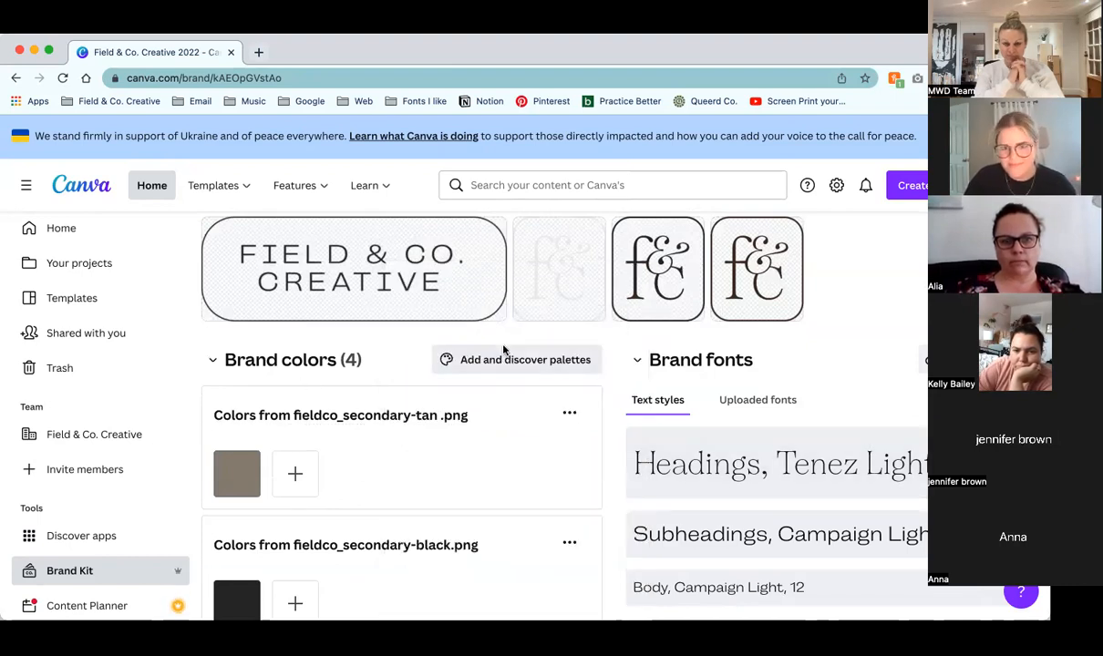
# Collapse the Brand colors section and bring up the custom palette option again, then dismiss it
pyautogui.click(266, 361)
pyautogui.click(526, 358)
pyautogui.click(395, 317)
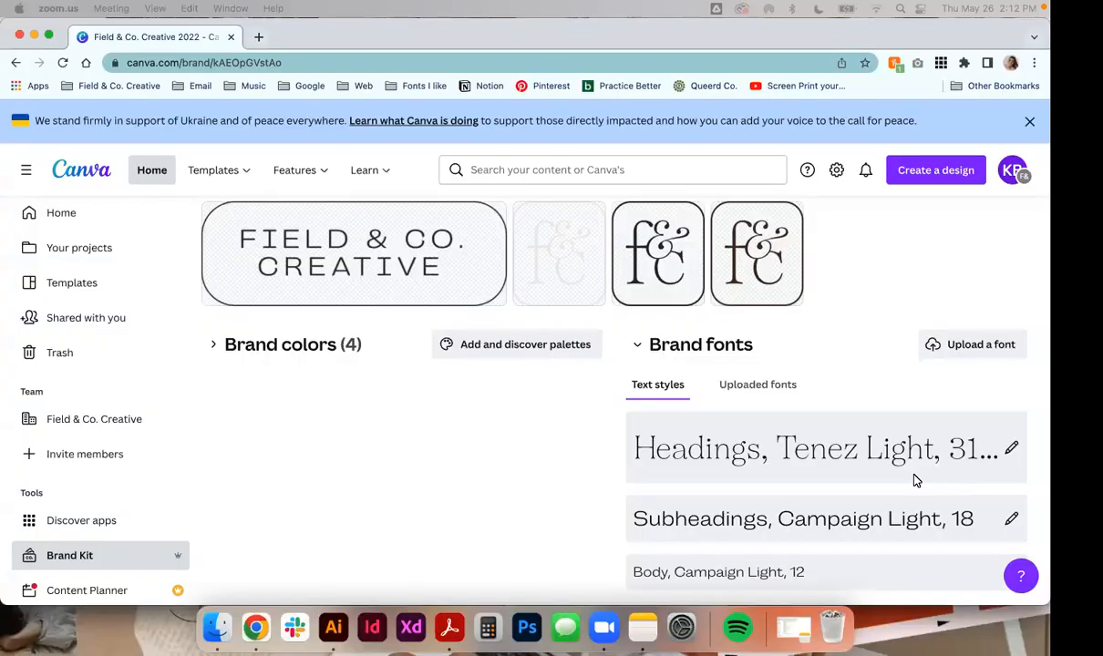
pyautogui.click(478, 445)
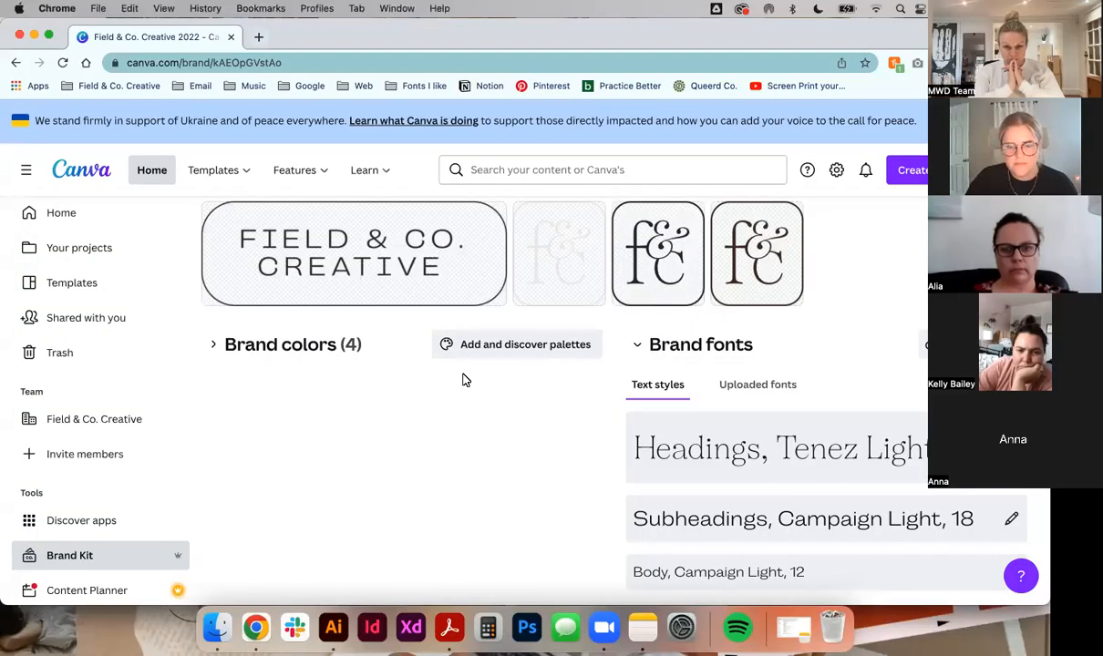
pyautogui.click(465, 345)
pyautogui.click(461, 324)
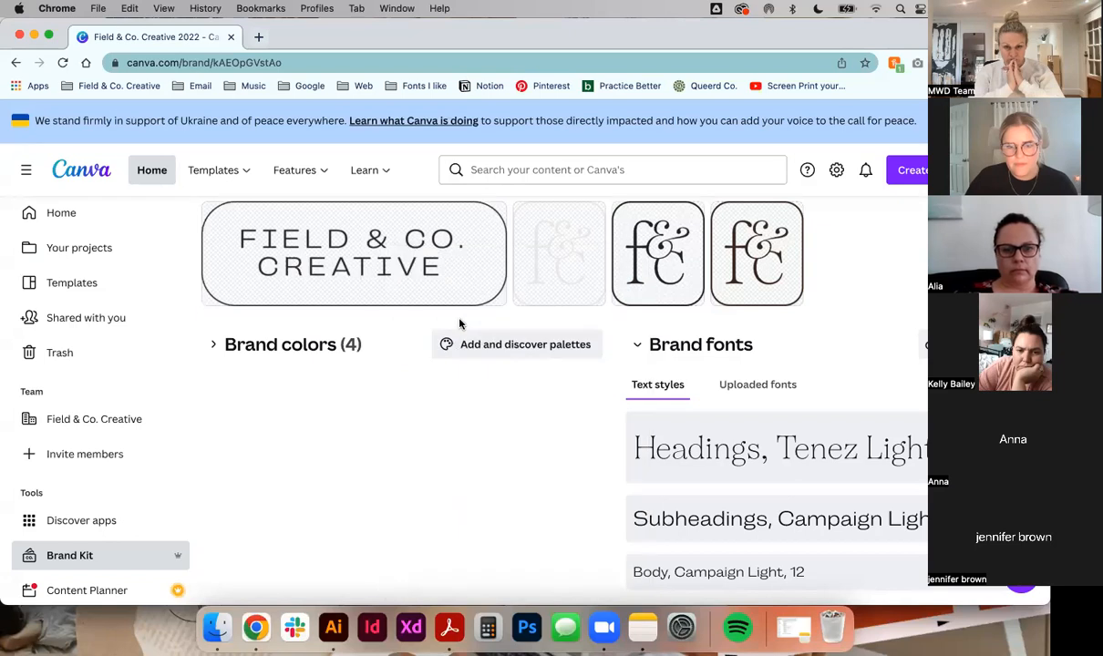
pyautogui.click(533, 351)
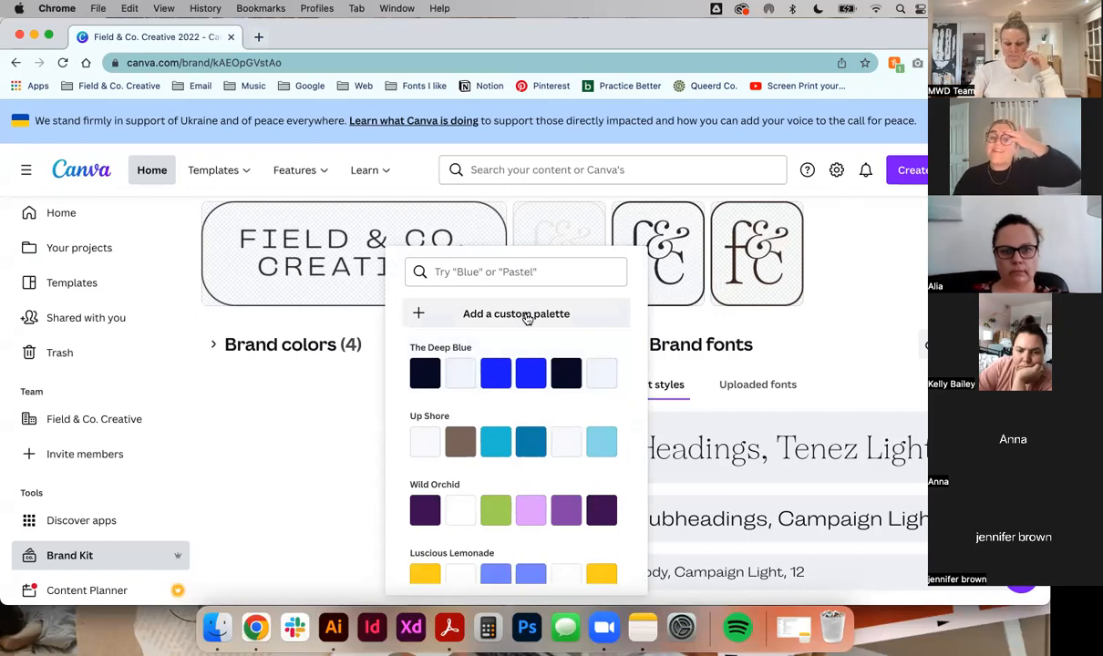
pyautogui.click(207, 348)
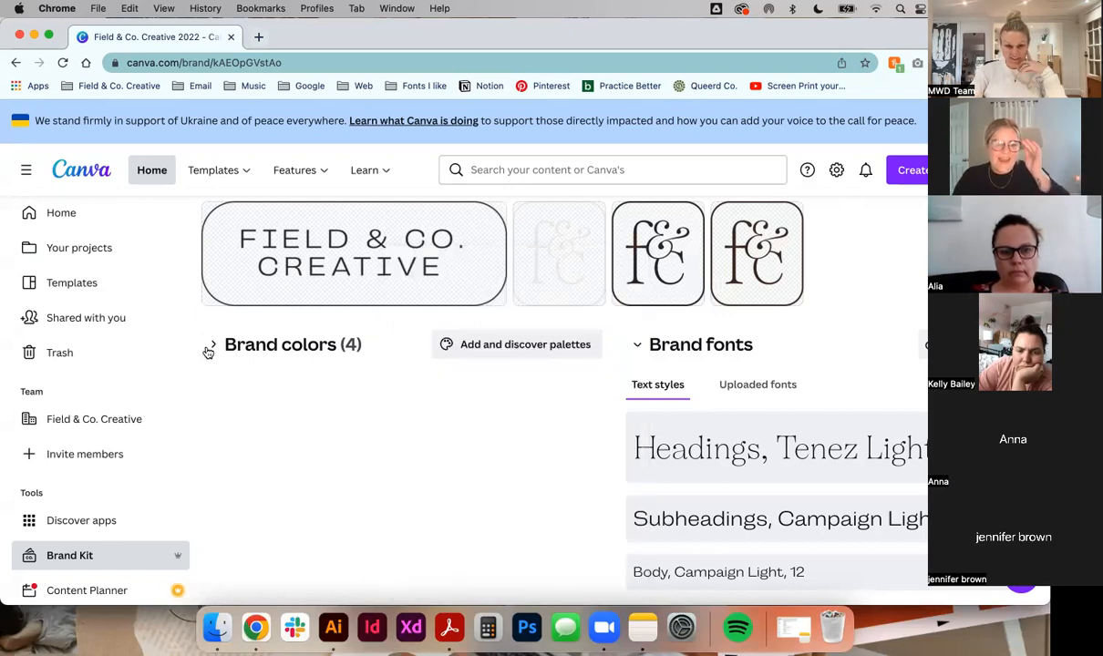
# Expand the brand colors and add a swatch to the fieldco_secondary-tan palette, trying dark purple before setting its hex code to #000000
pyautogui.click(210, 346)
pyautogui.click(292, 463)
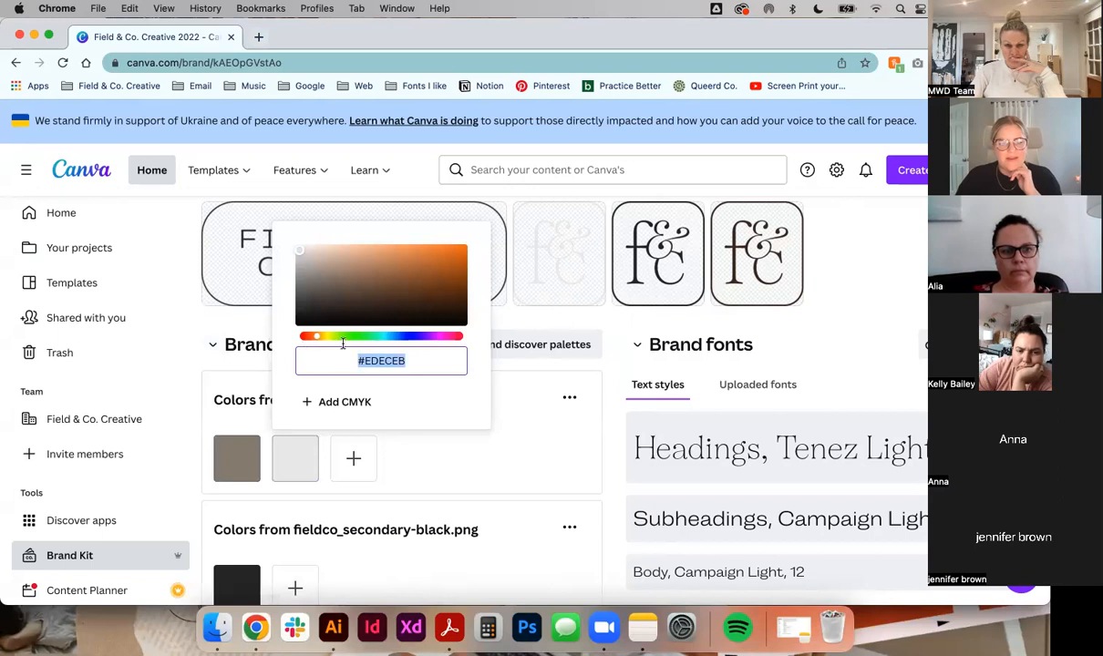
pyautogui.click(408, 364)
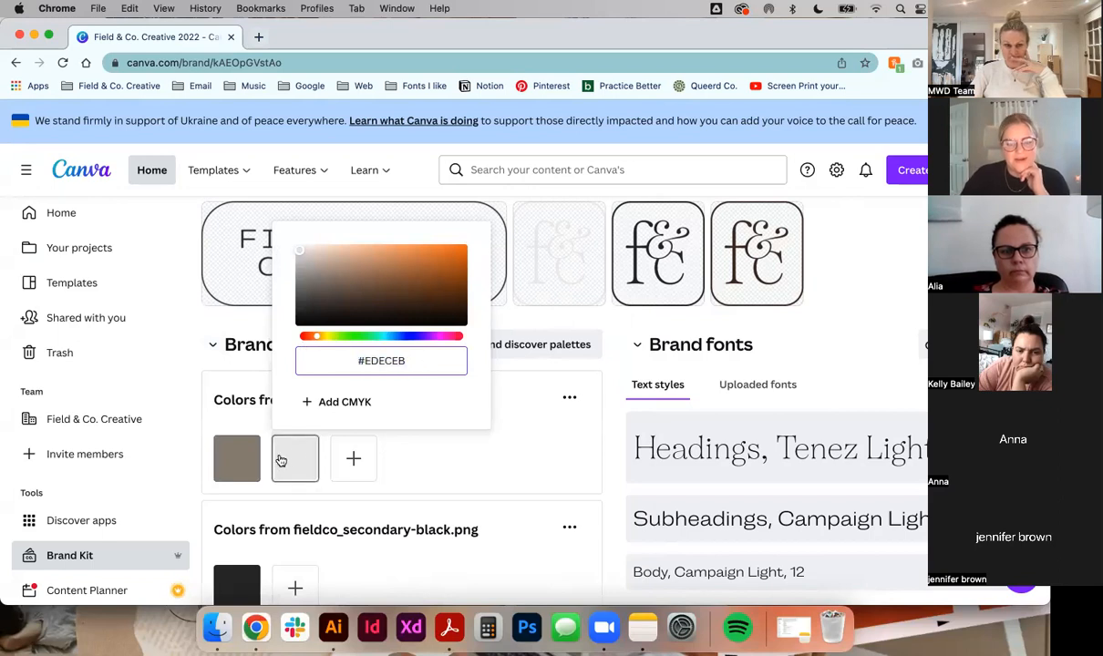
pyautogui.moveTo(432, 362); pyautogui.dragTo(424, 337)
pyautogui.click(395, 367)
pyautogui.moveTo(415, 287)
pyautogui.mouseDown()
pyautogui.moveTo(327, 303)
pyautogui.moveTo(317, 285)
pyautogui.moveTo(419, 271)
pyautogui.moveTo(427, 295)
pyautogui.mouseUp()
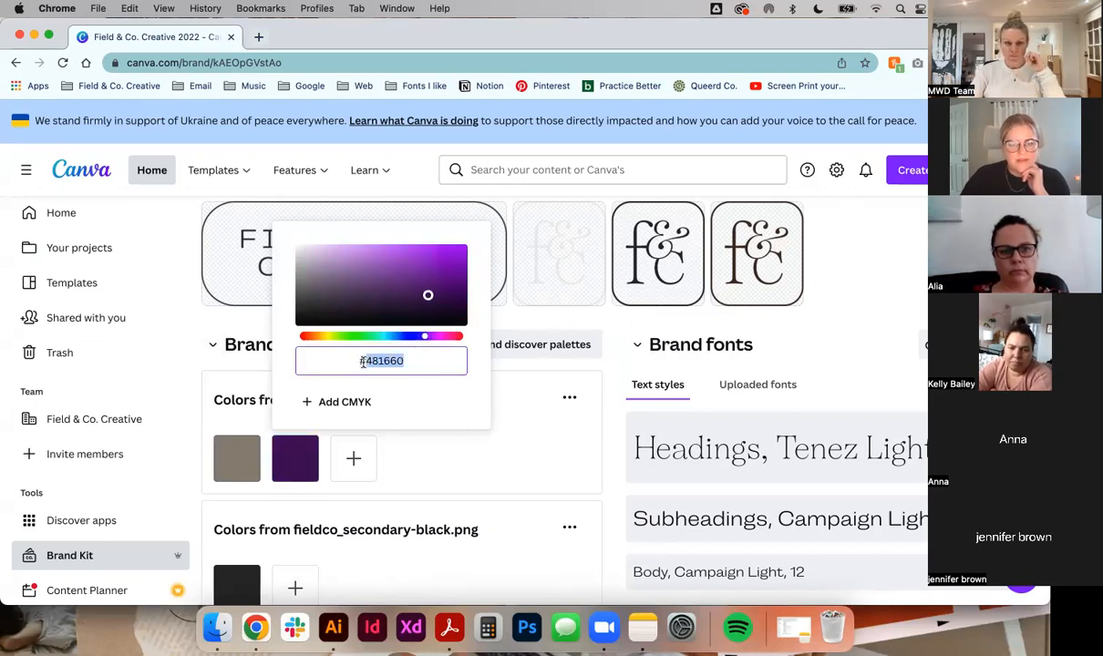
pyautogui.write('000000')
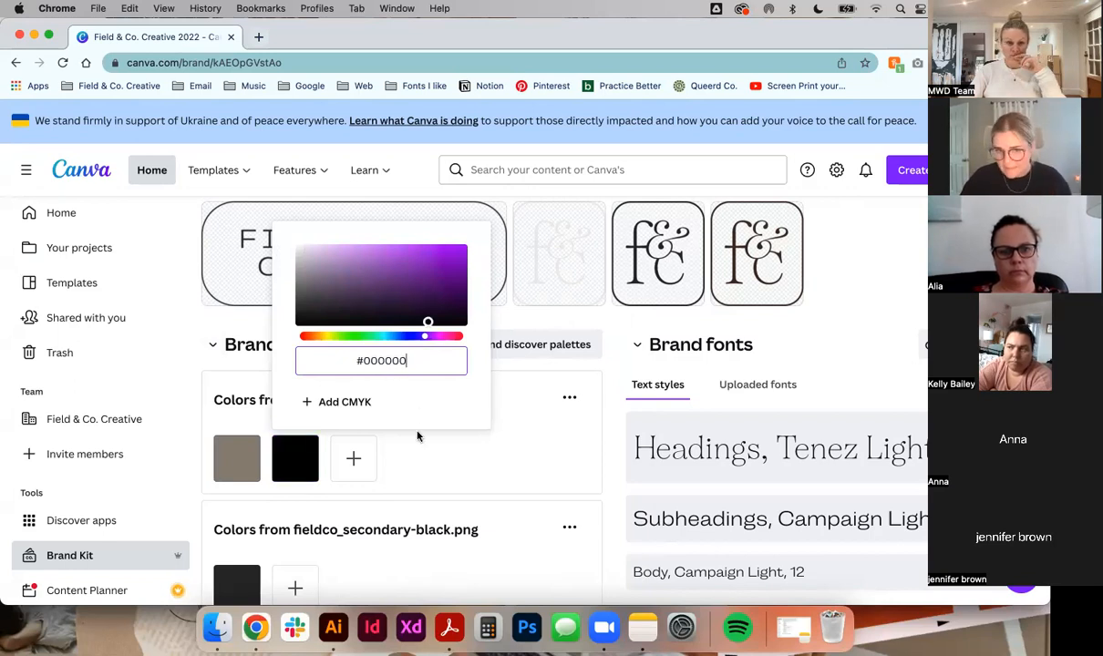
pyautogui.click(447, 470)
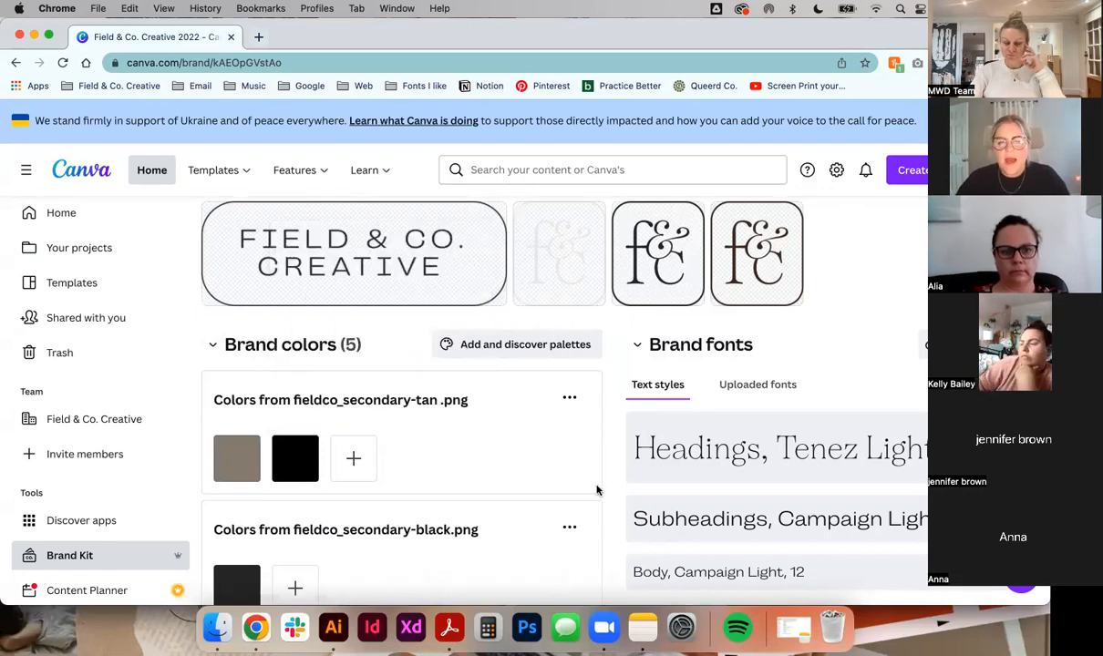
# Upload the Borest-Regular.otf file from the OTF folder as a brand font and acknowledge the right to use it
pyautogui.scroll(-1, 598, 490)
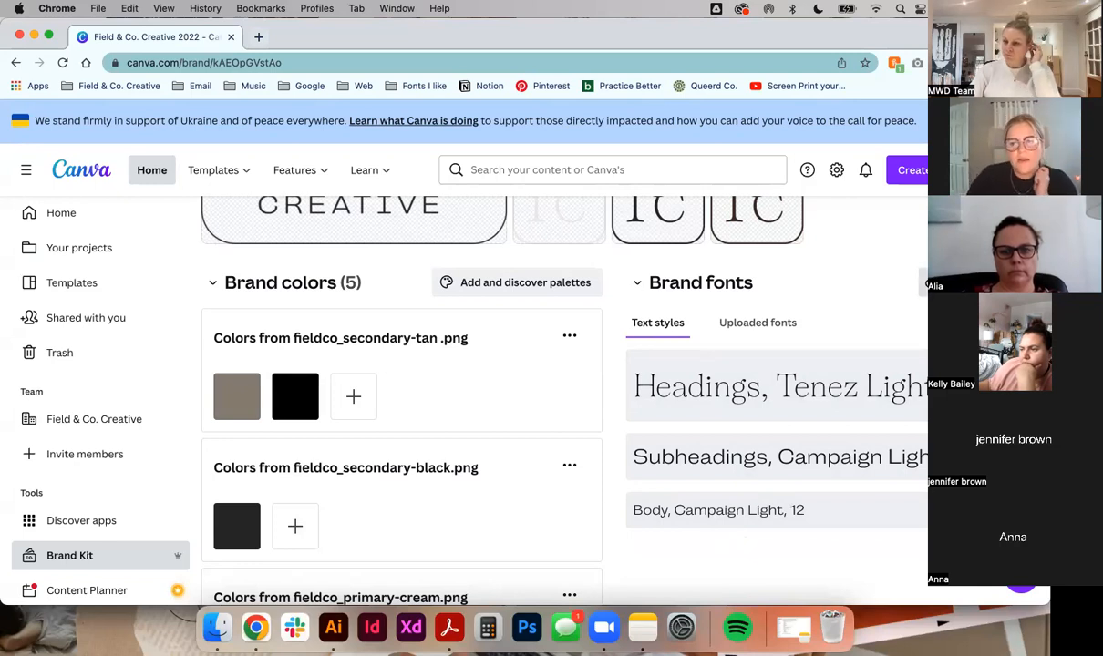
pyautogui.click(923, 285)
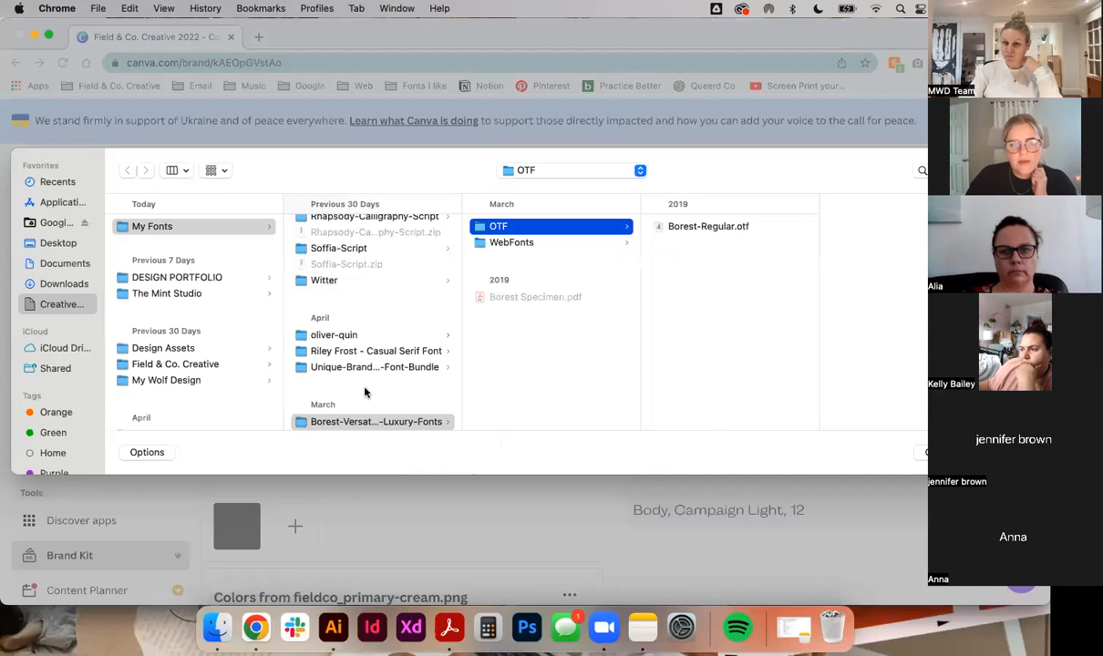
pyautogui.scroll(2, 383, 301)
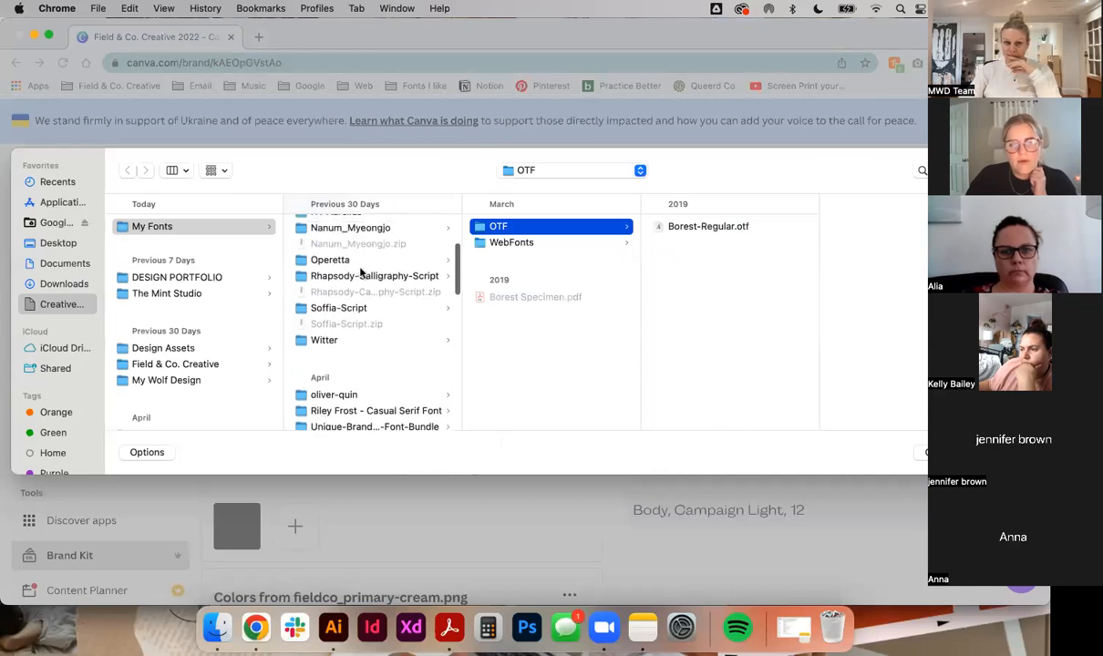
pyautogui.click(746, 231)
pyautogui.press('Return')
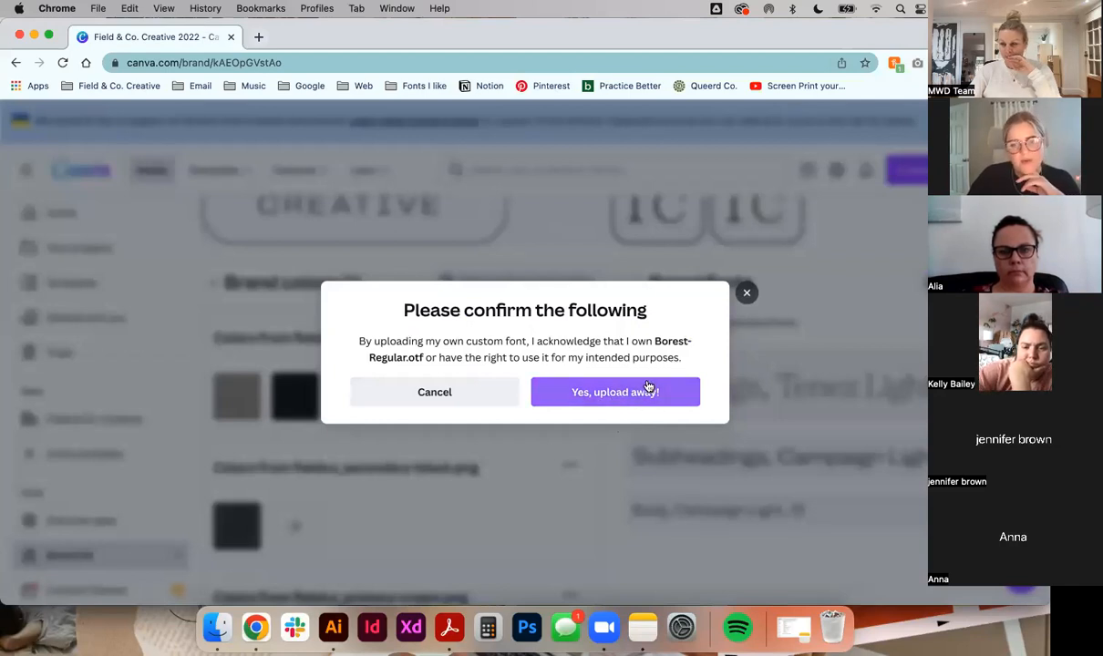
pyautogui.click(617, 395)
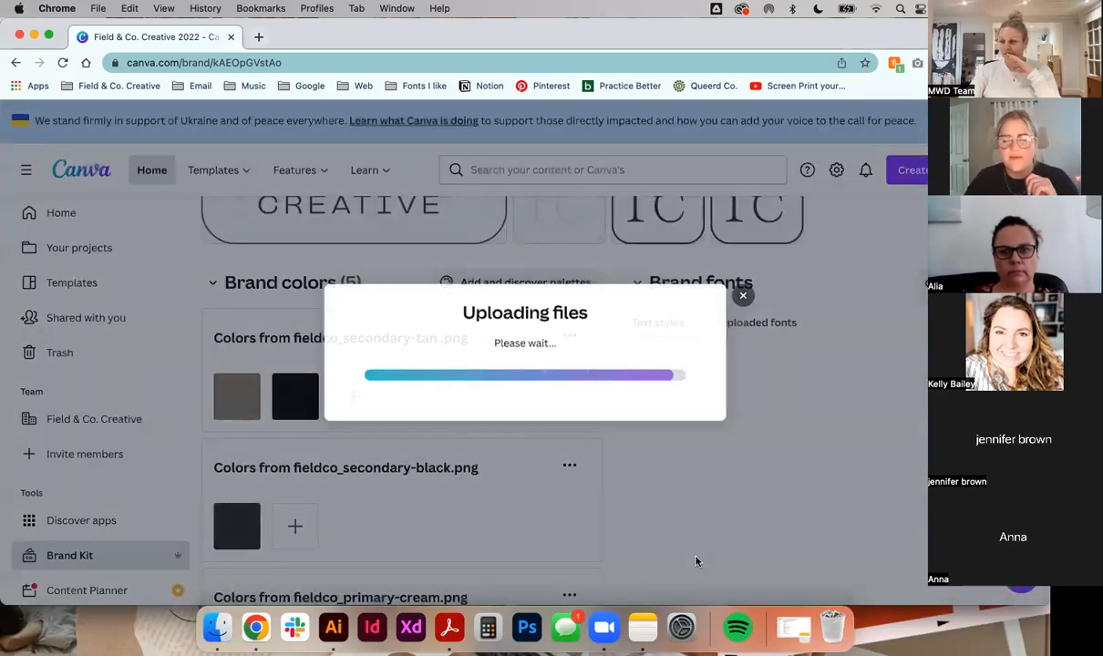
# Look over the uploaded fonts list in the Brand fonts section
pyautogui.scroll(-2, 710, 541)
pyautogui.scroll(2, 710, 541)
pyautogui.scroll(-4, 710, 540)
pyautogui.scroll(5, 710, 540)
pyautogui.scroll(2, 711, 540)
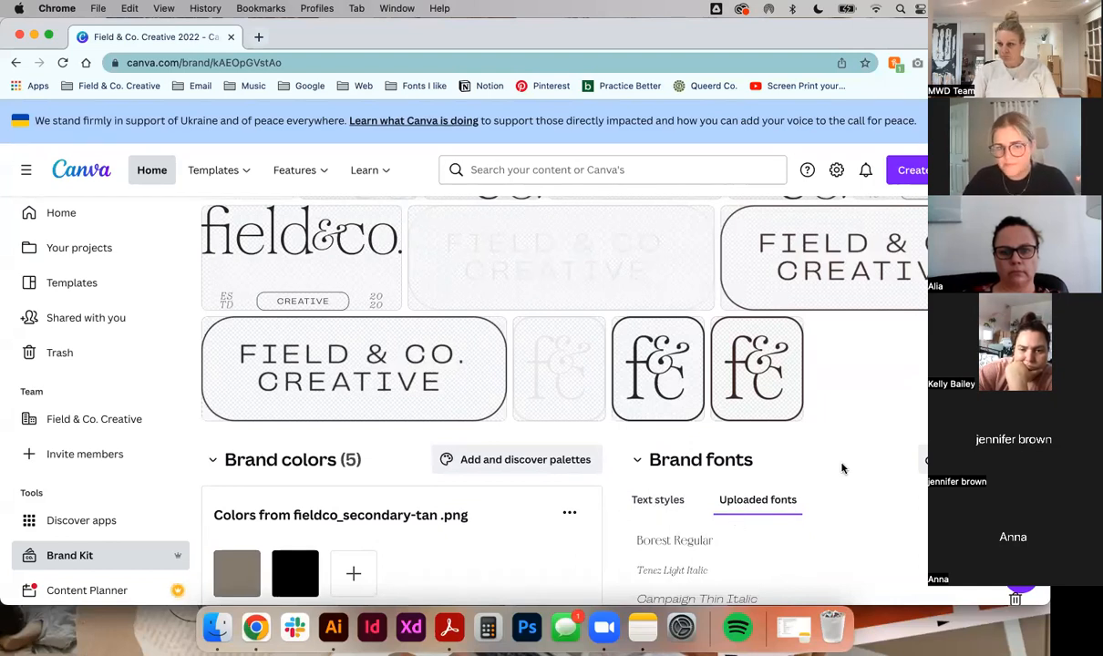
# Return to the Brand logos section and begin adding a new logo from the computer's files
pyautogui.scroll(5, 844, 469)
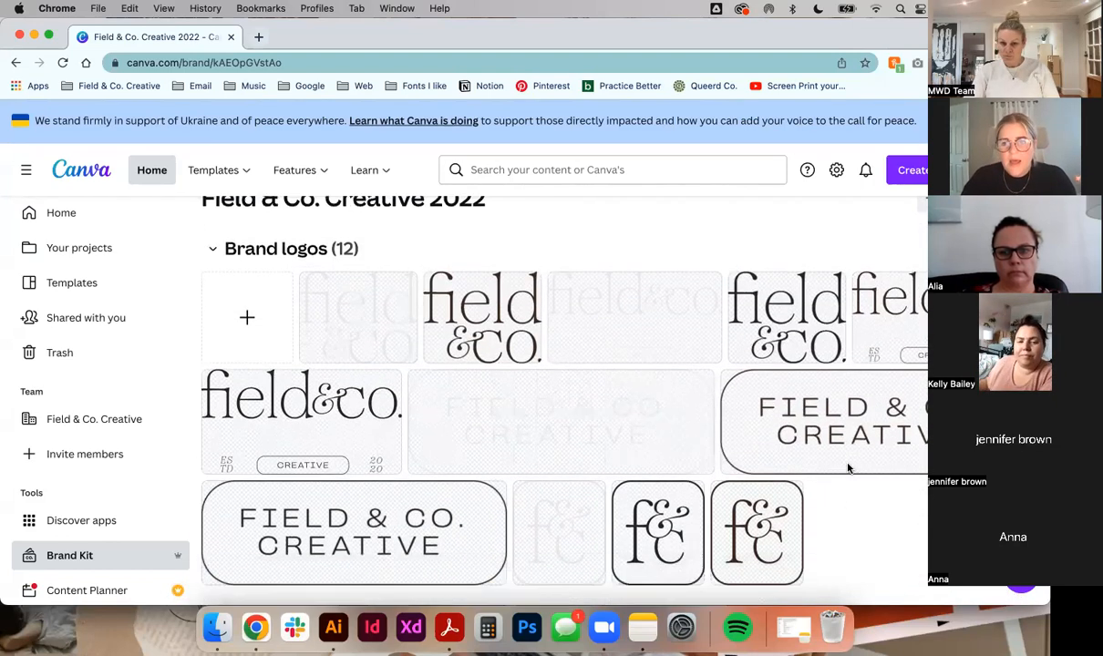
pyautogui.scroll(2, 848, 467)
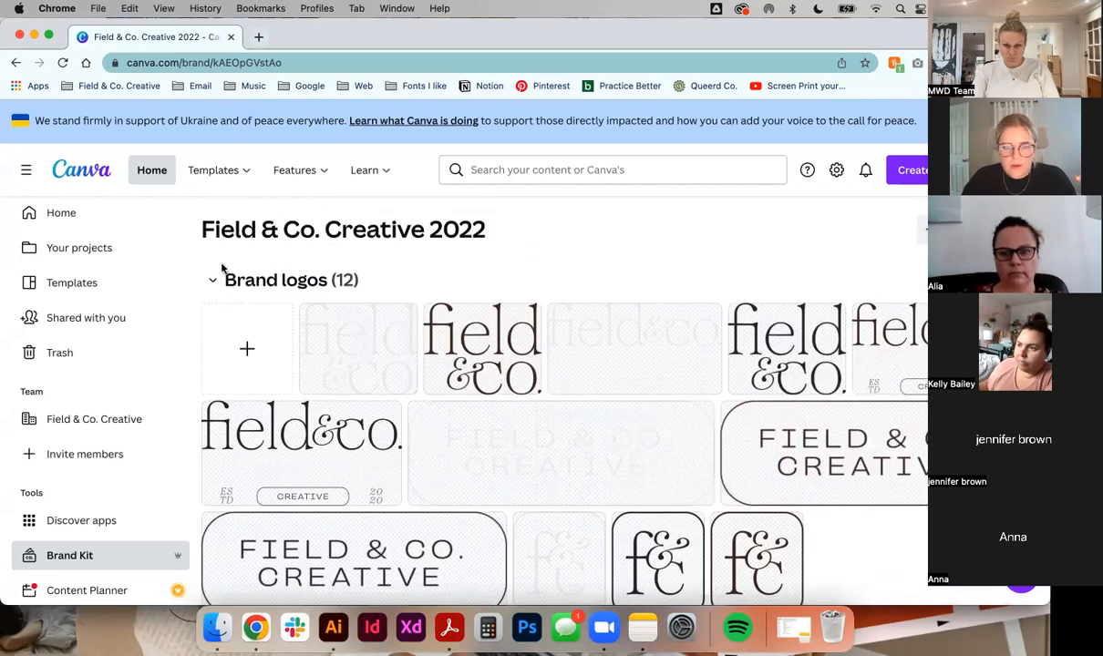
pyautogui.scroll(-1, 419, 246)
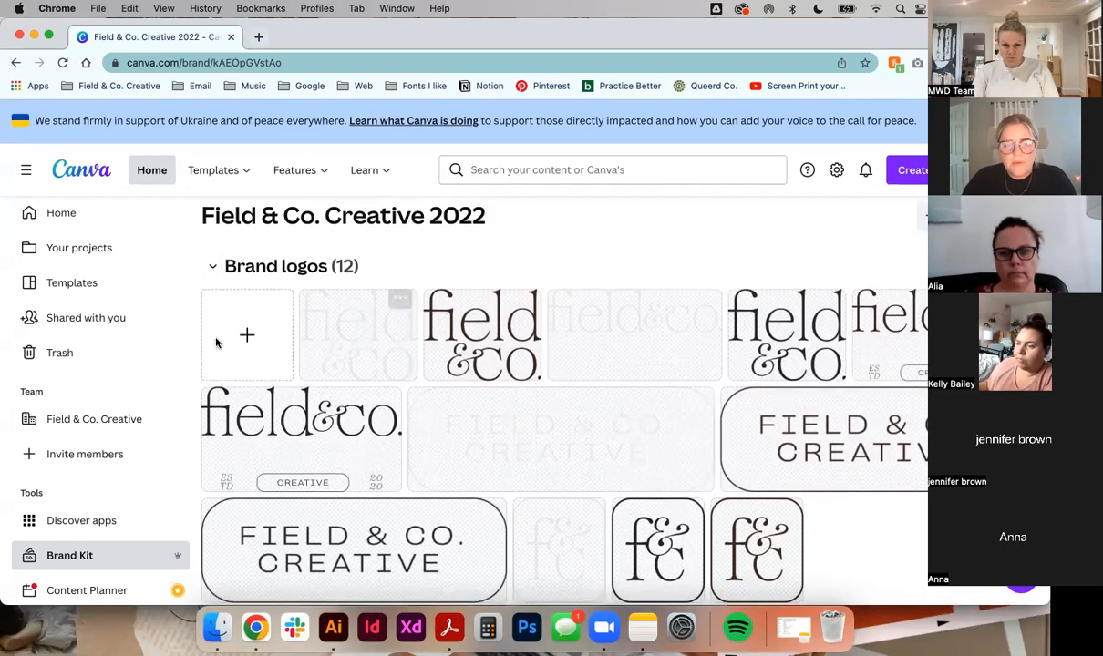
pyautogui.scroll(-1, 242, 341)
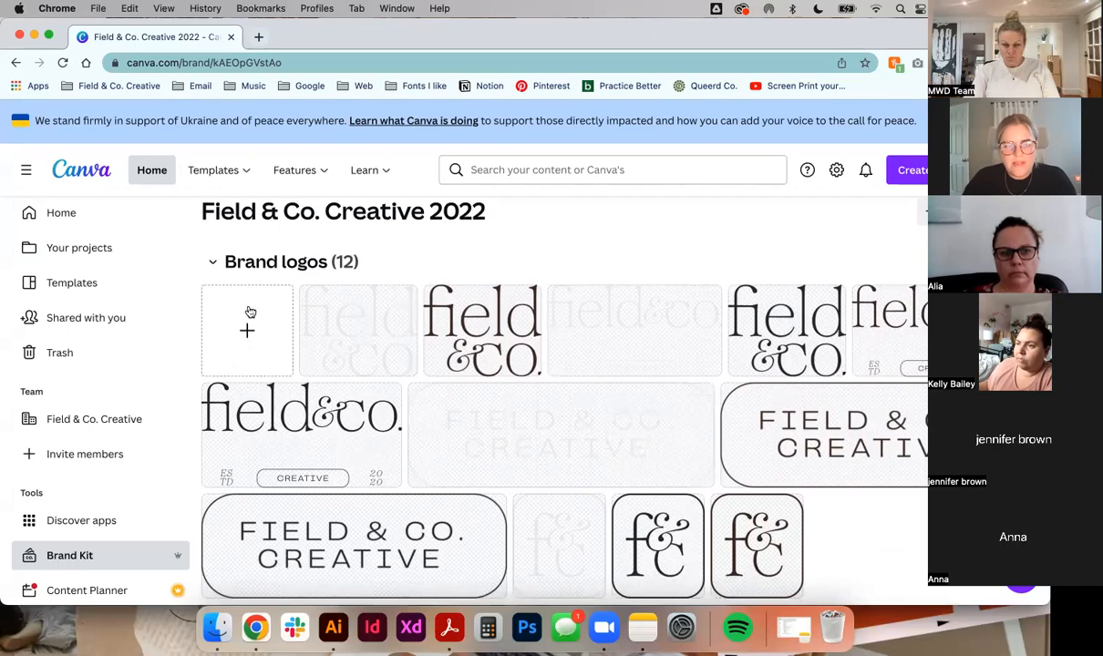
pyautogui.click(247, 331)
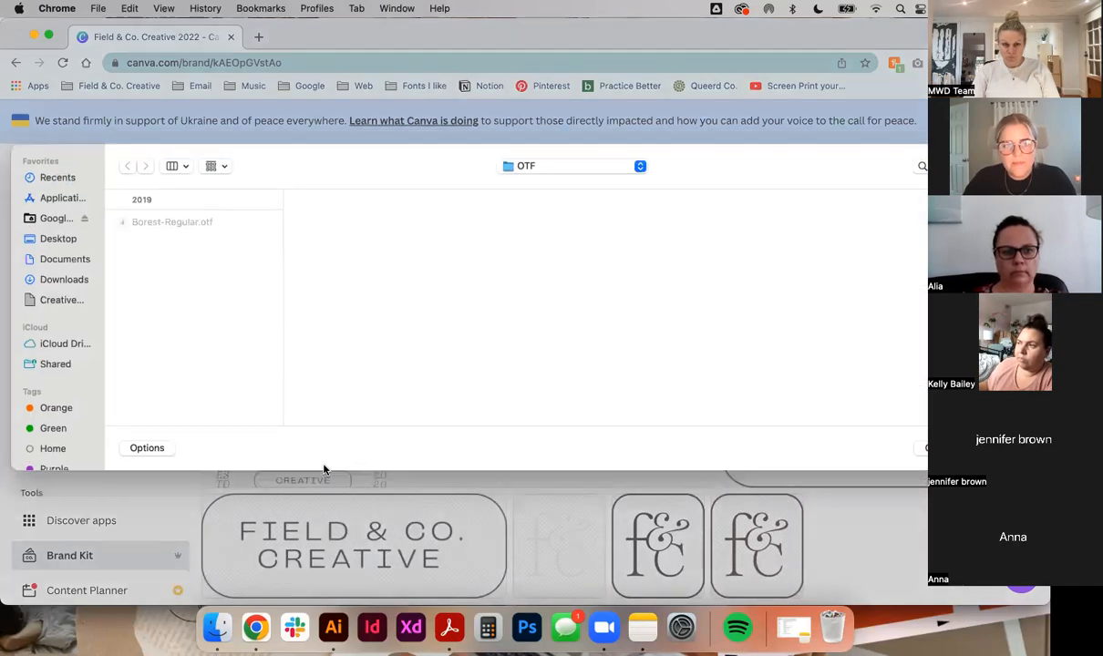
# Browse Google Drive through Clients and Current Ongoing Clients to the first project's BRANDING logo files, opening the PNG (most common) folder
pyautogui.click(56, 227)
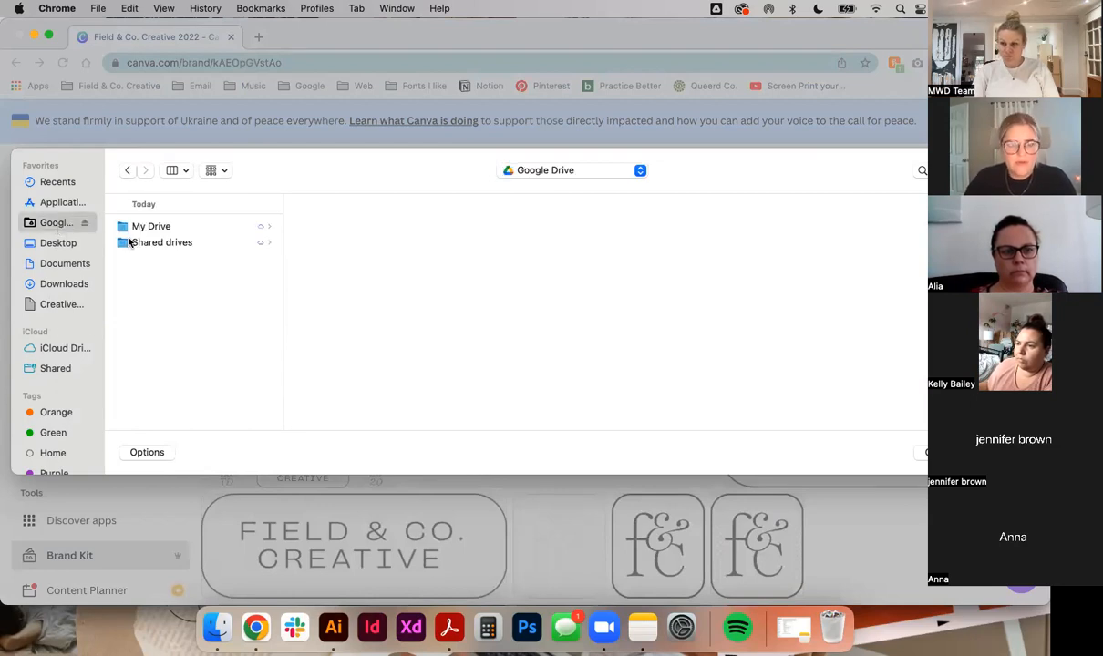
pyautogui.click(46, 305)
pyautogui.click(28, 224)
pyautogui.click(187, 227)
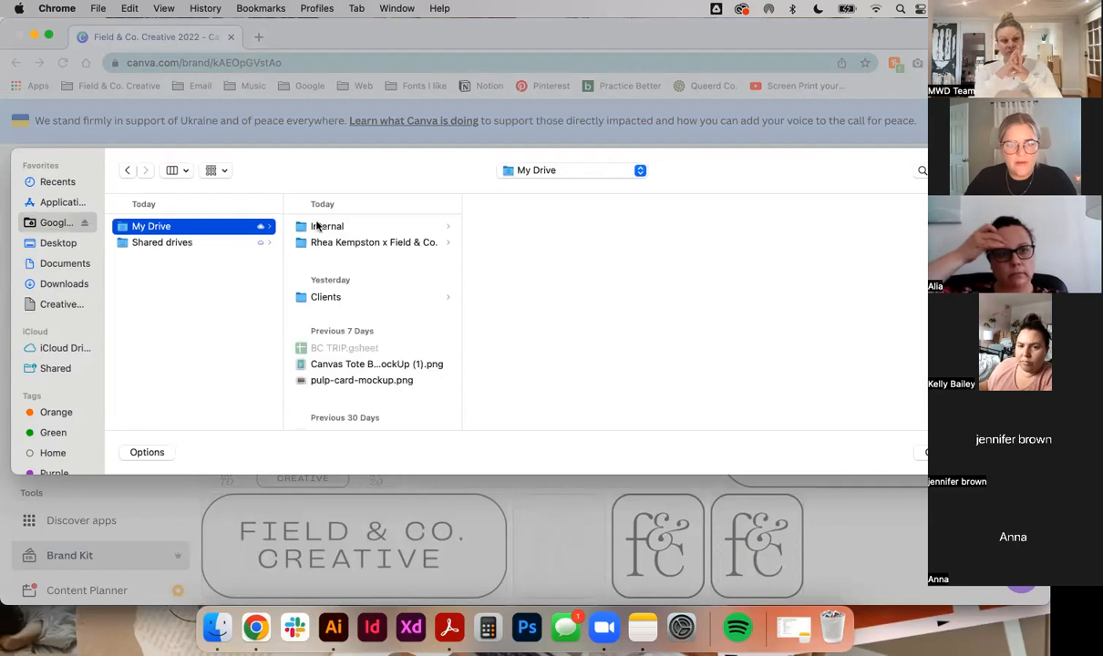
pyautogui.click(392, 297)
pyautogui.click(496, 227)
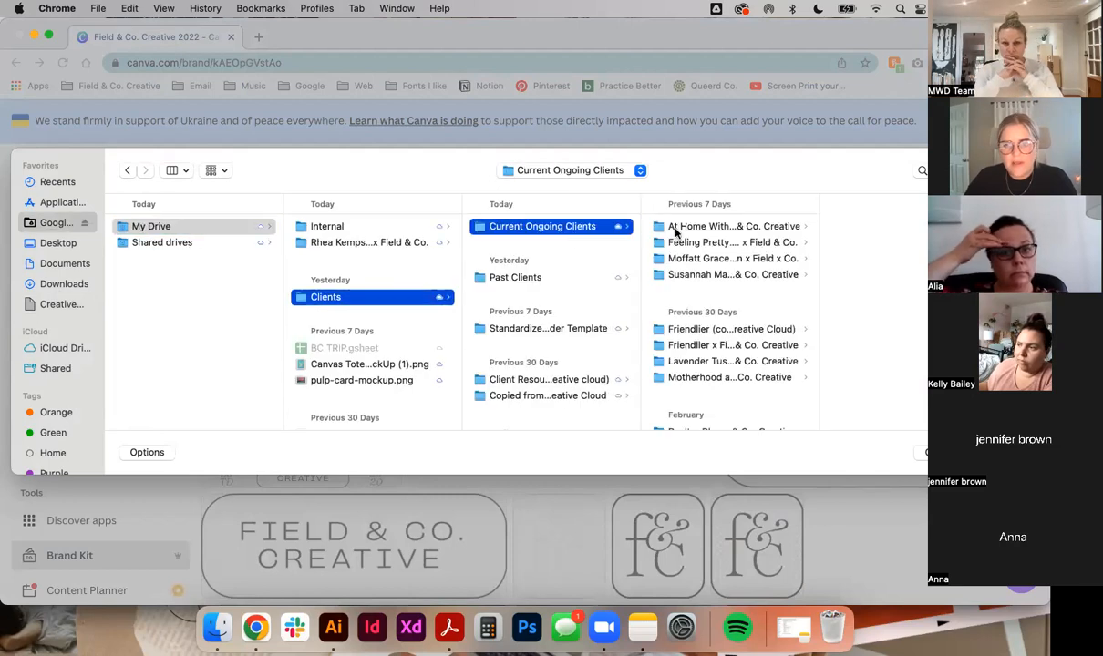
pyautogui.click(711, 227)
pyautogui.click(880, 228)
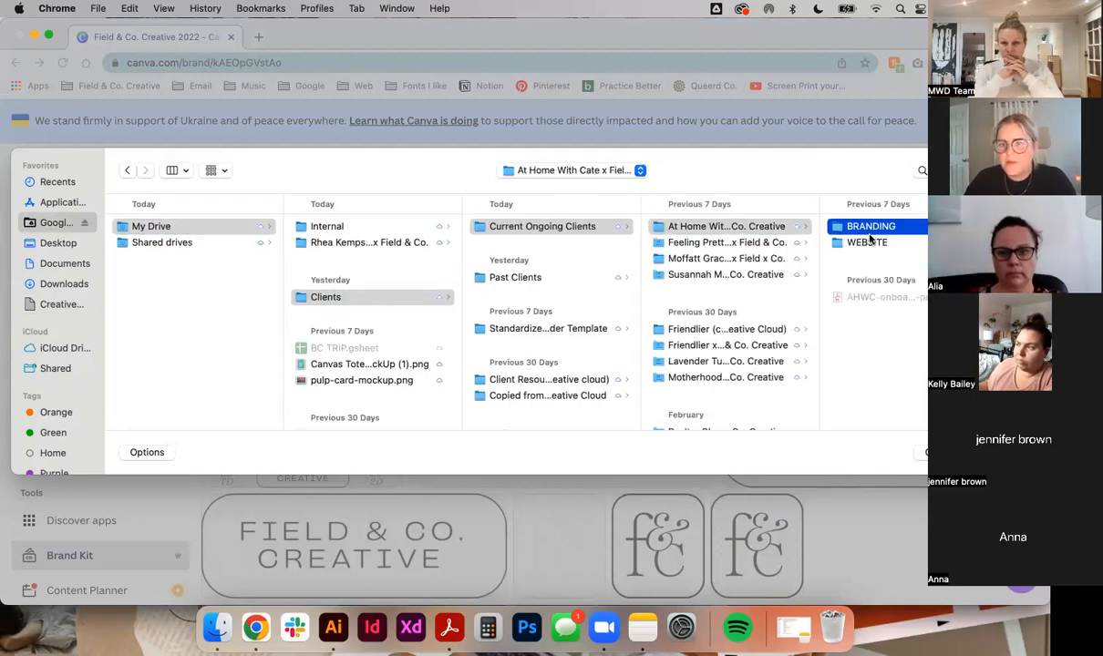
pyautogui.click(902, 278)
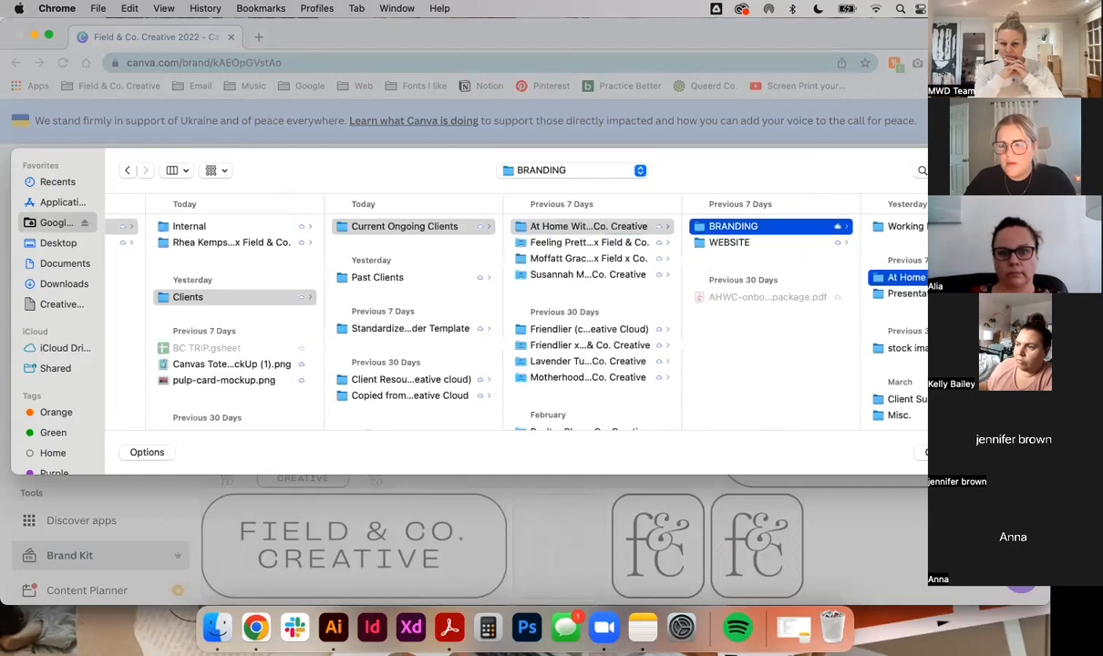
pyautogui.click(901, 244)
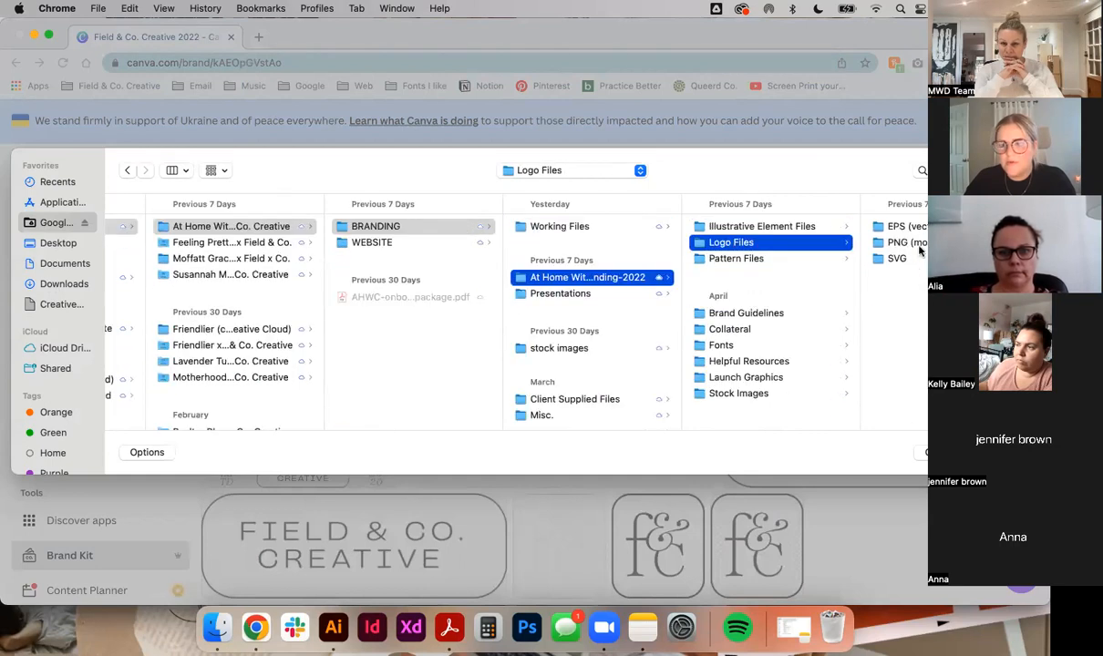
pyautogui.click(902, 244)
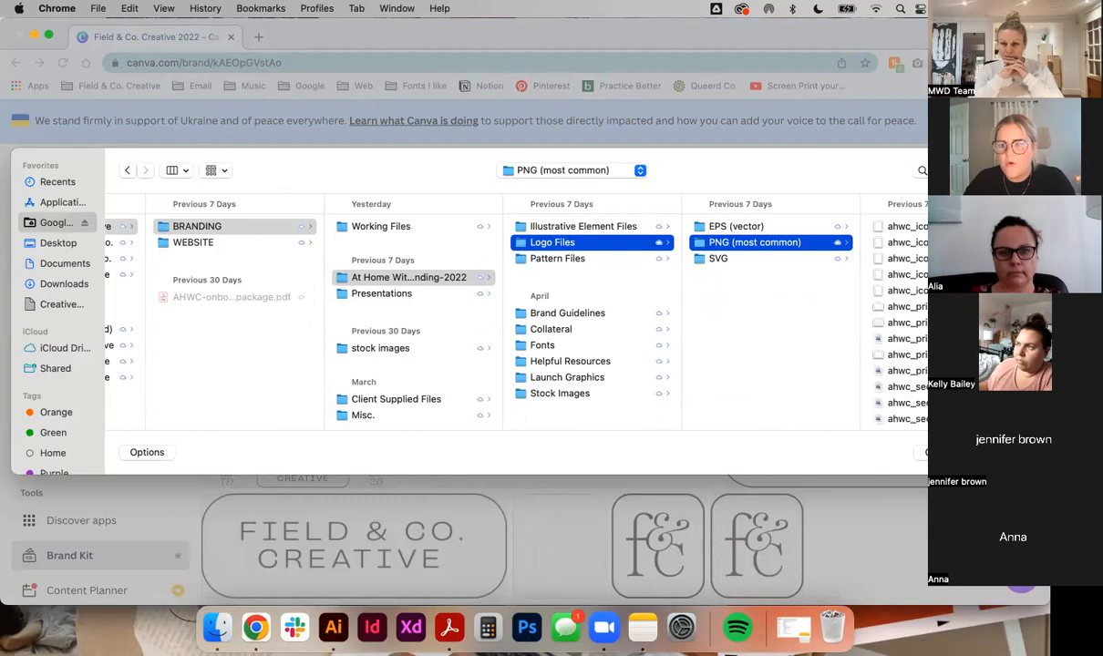
# Look through the icon, primary and secondary PNG logo variations in the folder
pyautogui.click(904, 227)
pyautogui.scroll(-2, 797, 369)
pyautogui.scroll(-2, 796, 369)
pyautogui.scroll(5, 796, 370)
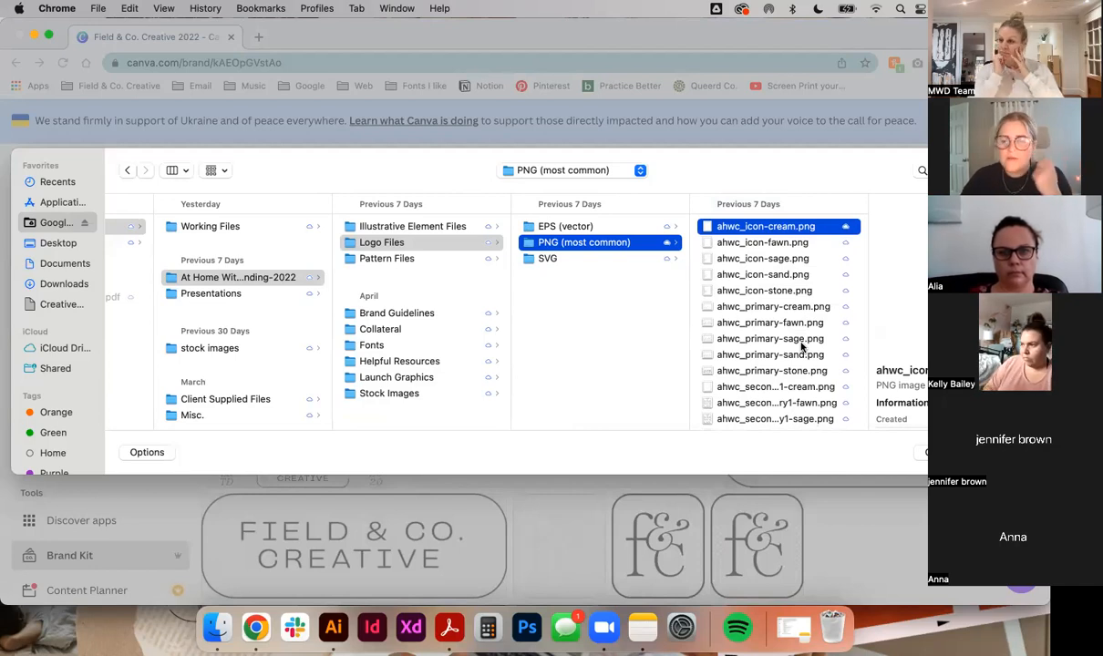
pyautogui.scroll(-2, 793, 378)
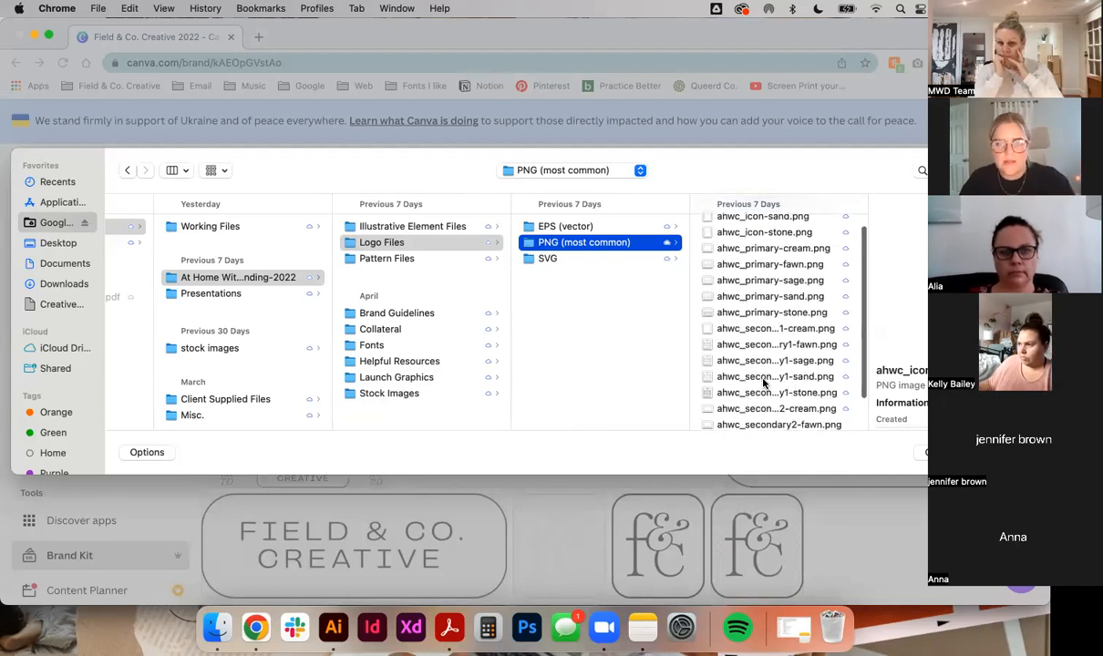
pyautogui.scroll(-2, 764, 383)
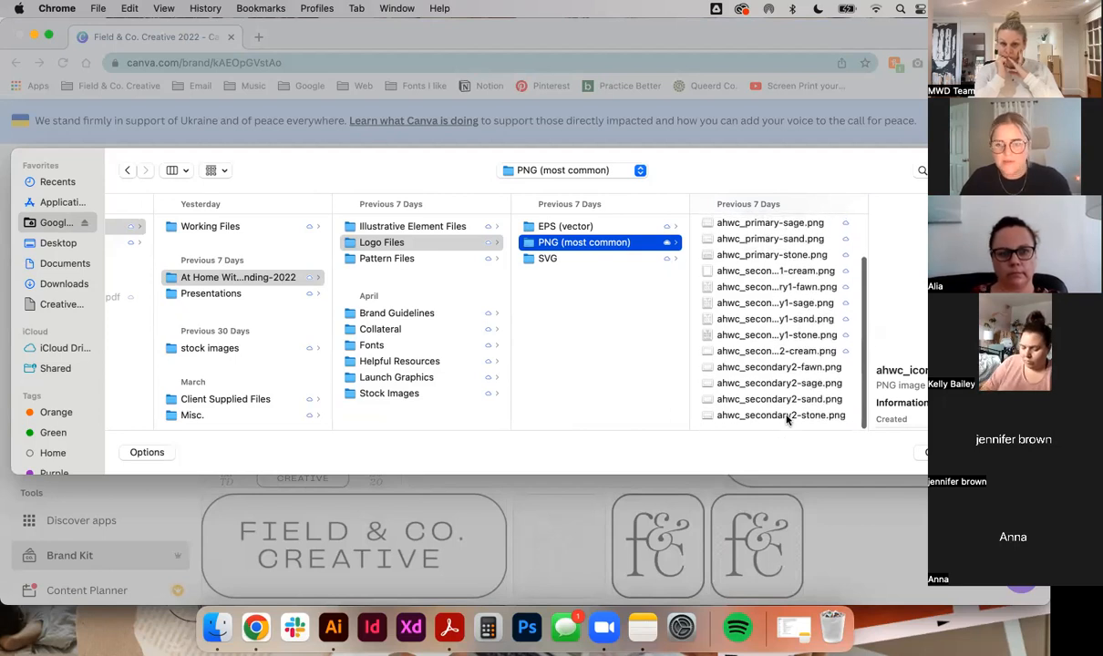
pyautogui.scroll(4, 780, 429)
pyautogui.scroll(-4, 777, 430)
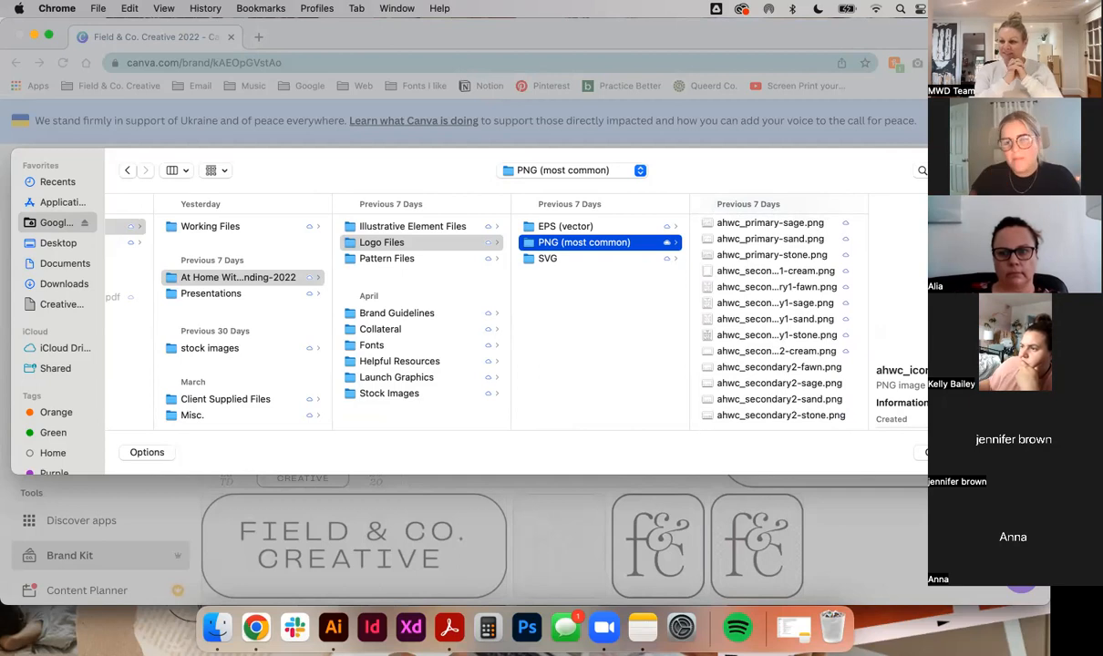
# Try selecting the PNG logos from secondary1-cream through secondary2-cream for upload, and close the file picker
pyautogui.click(821, 271)
pyautogui.keyDown('shift'); pyautogui.click(802, 351); pyautogui.keyUp('shift')
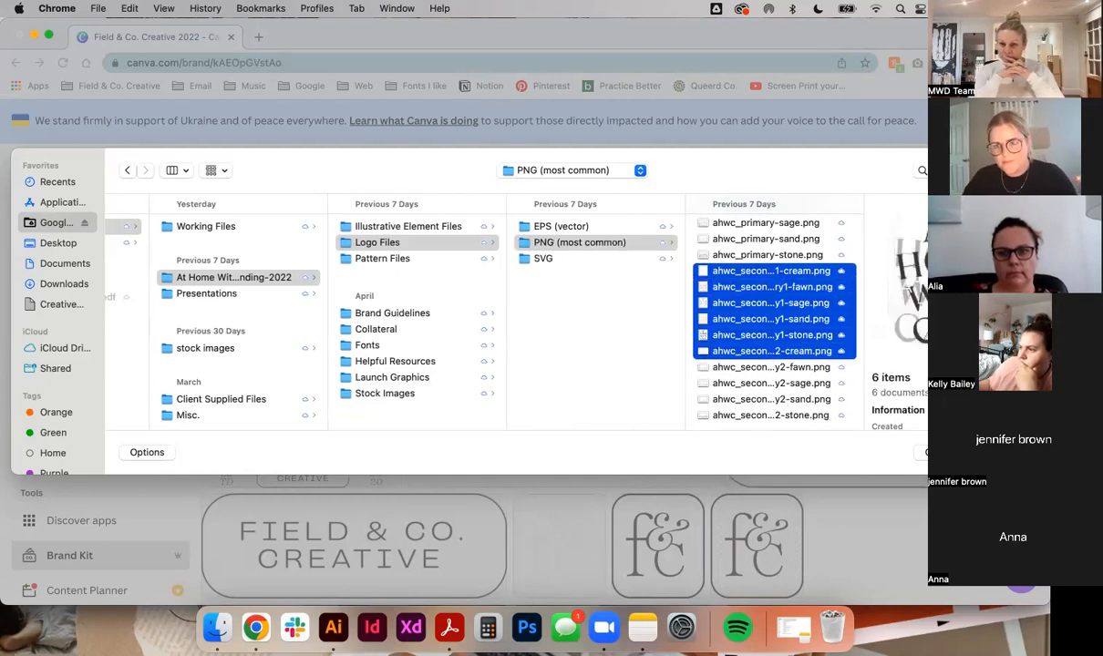
pyautogui.press('Return')
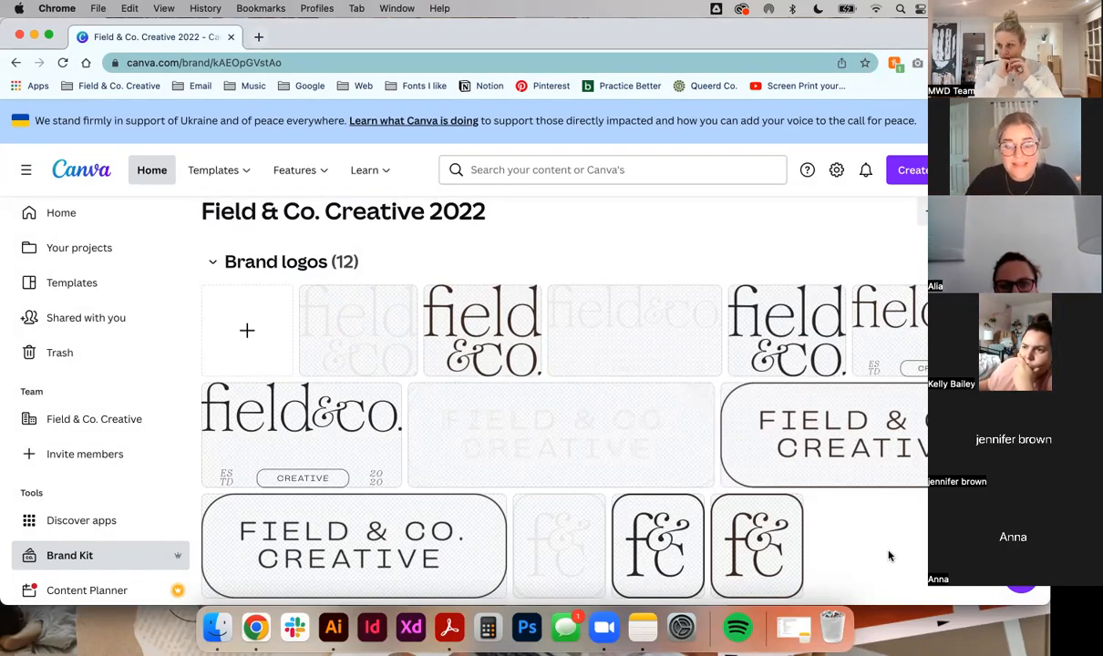
# Switch to MayLiveTraining-MWD.pdf in Acrobat, present it full screen up to the Using Your Brand Kit slide, and exit full screen
pyautogui.scroll(-2, 889, 557)
pyautogui.scroll(2, 889, 556)
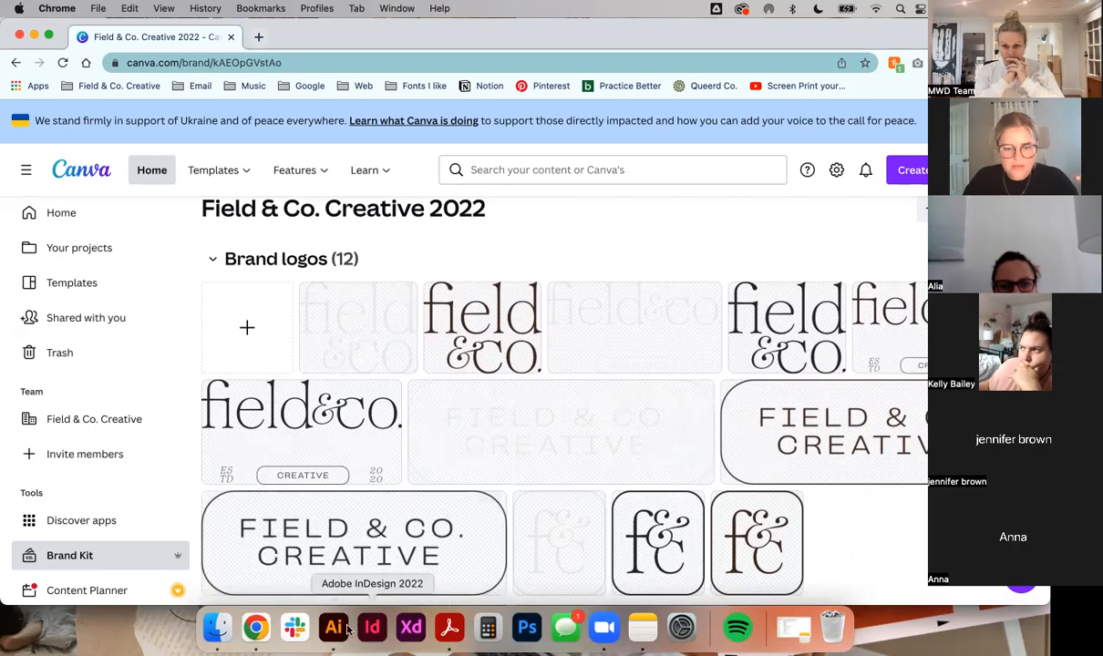
pyautogui.click(448, 628)
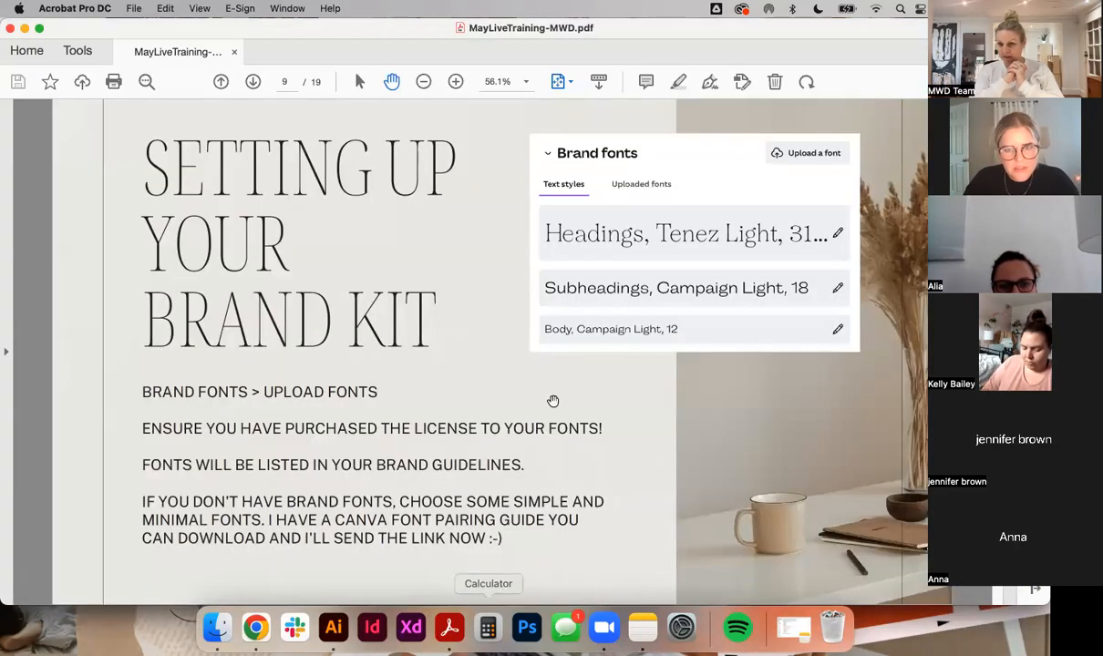
pyautogui.click(200, 8)
pyautogui.click(314, 301)
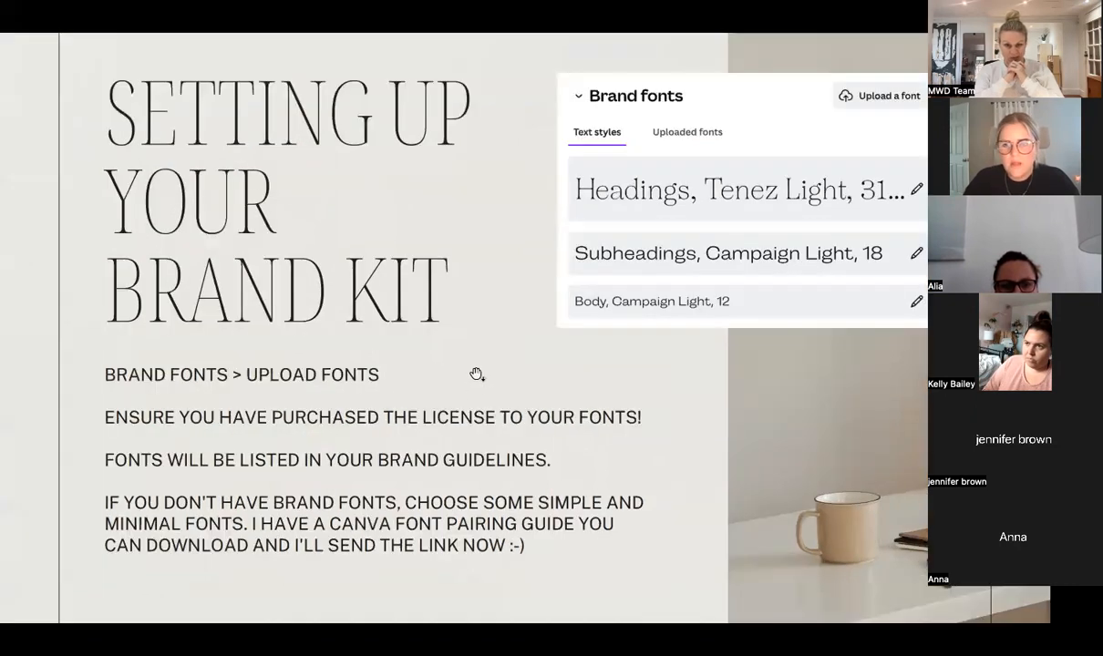
pyautogui.press('Right')
pyautogui.press('Left')
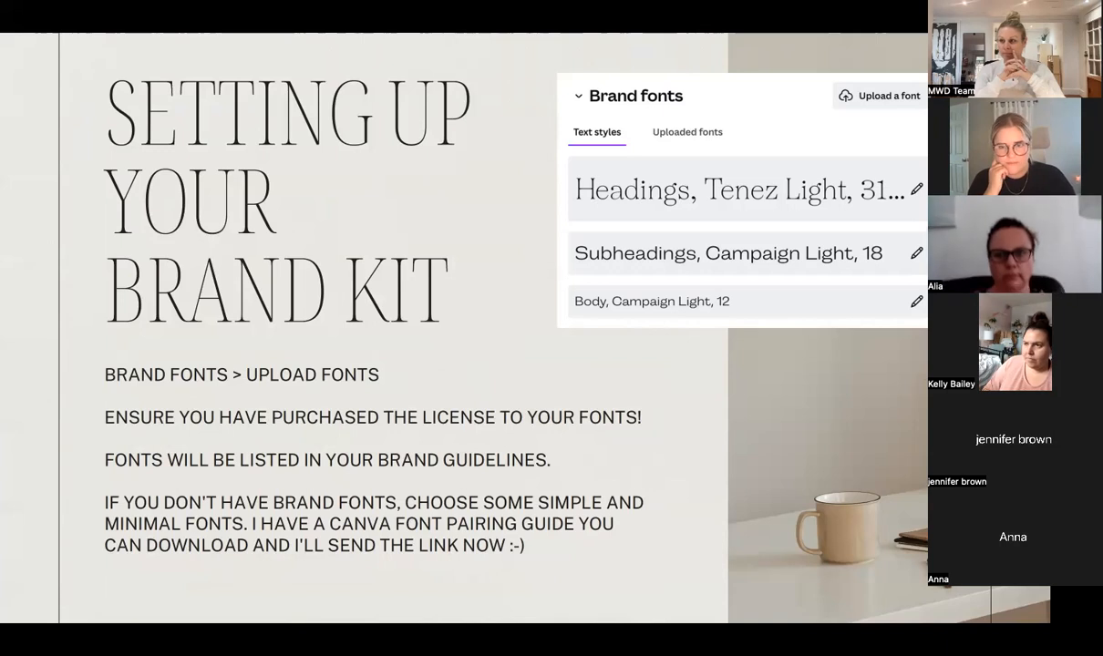
pyautogui.press('Right')
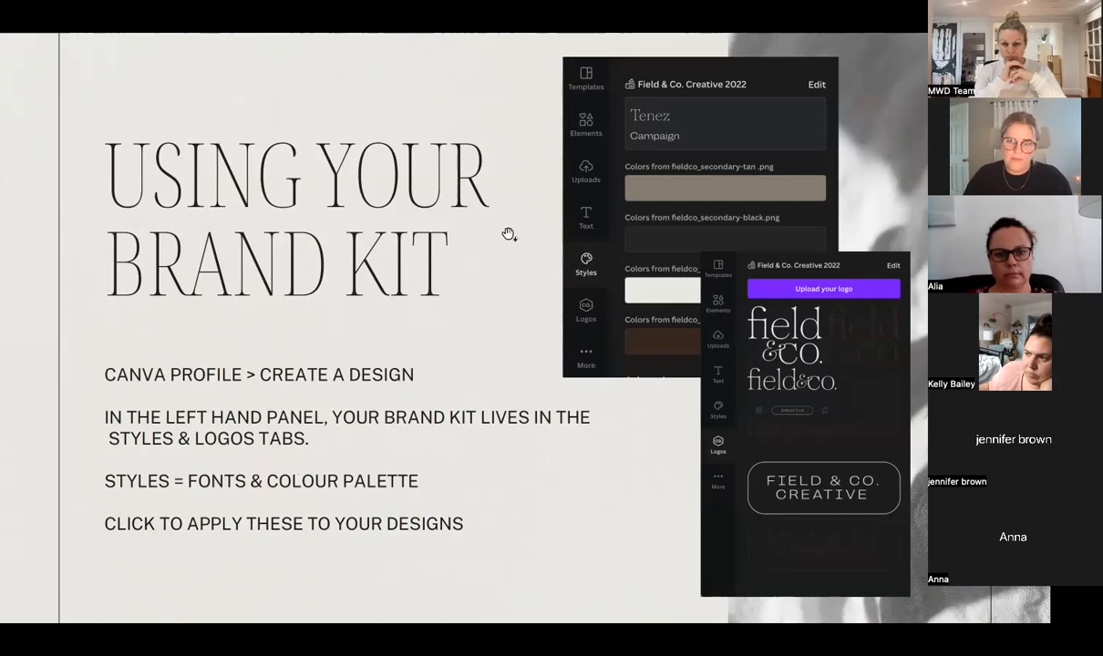
pyautogui.press('Escape')
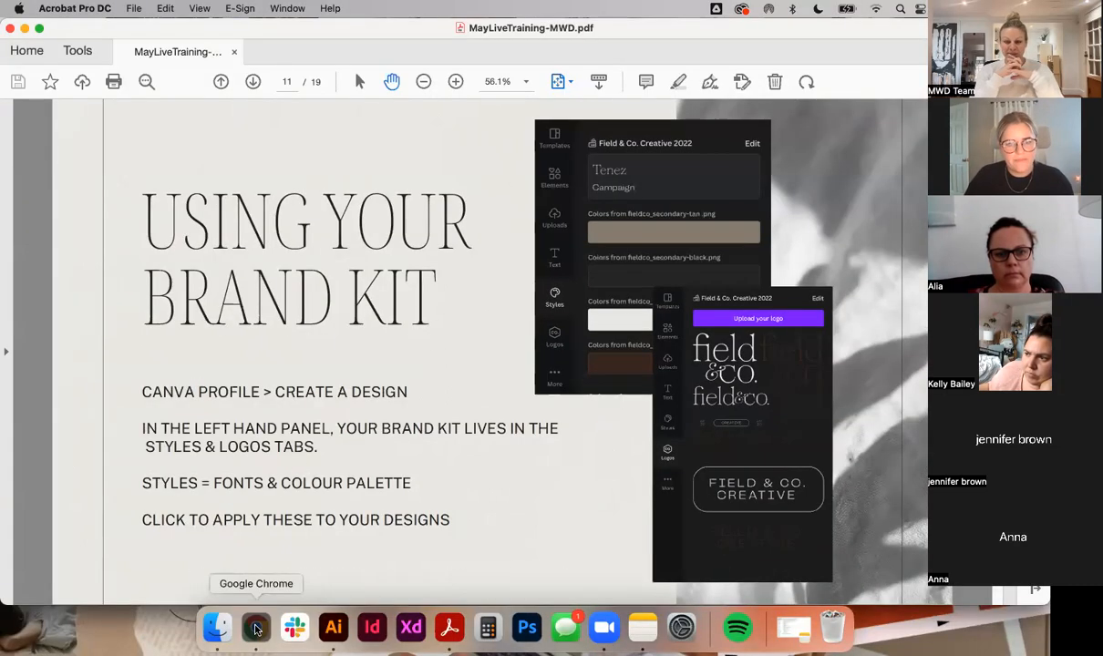
# Switch back to Canva in Chrome and create a blank Instagram Post design
pyautogui.click(256, 628)
pyautogui.click(910, 170)
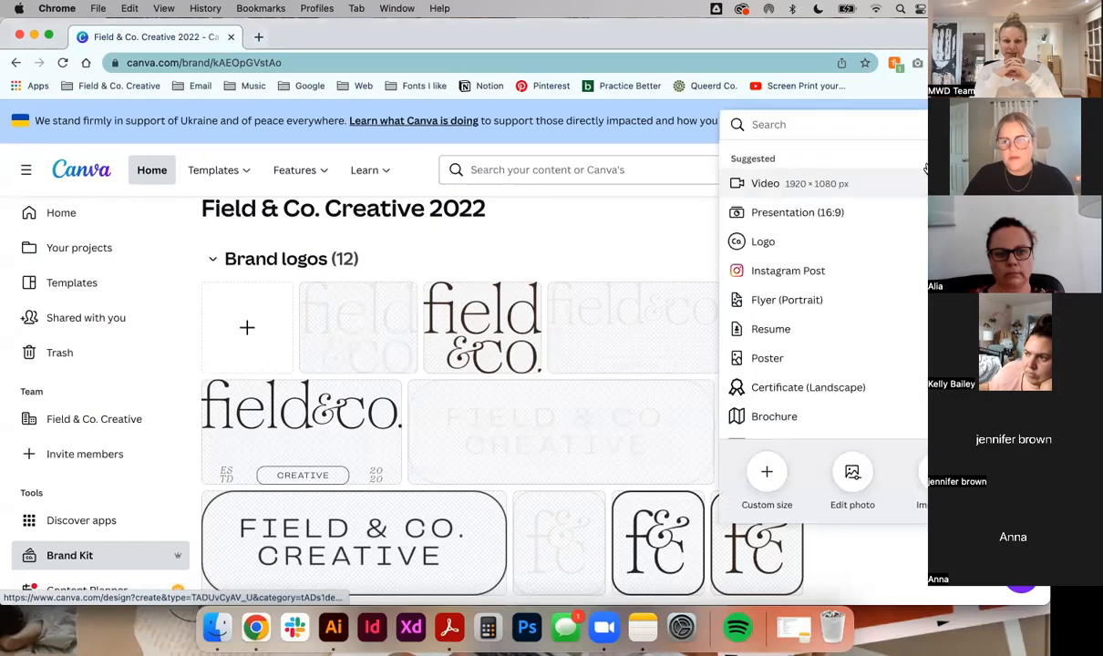
pyautogui.click(775, 258)
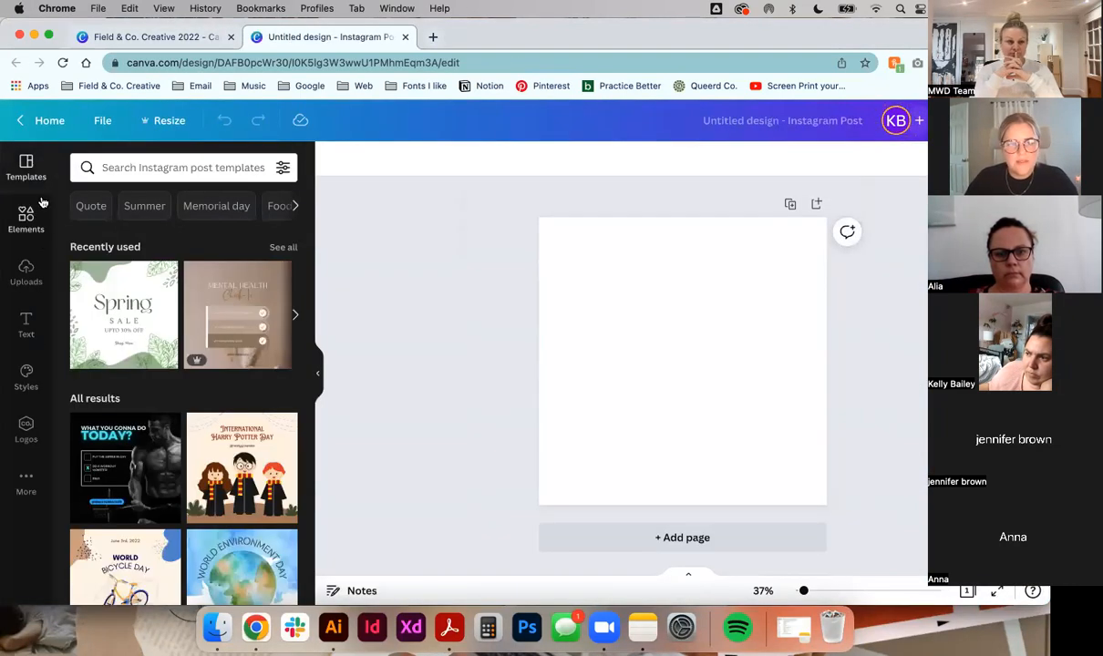
# Look over the brand kit's styles and logos inside the design editor
pyautogui.click(26, 372)
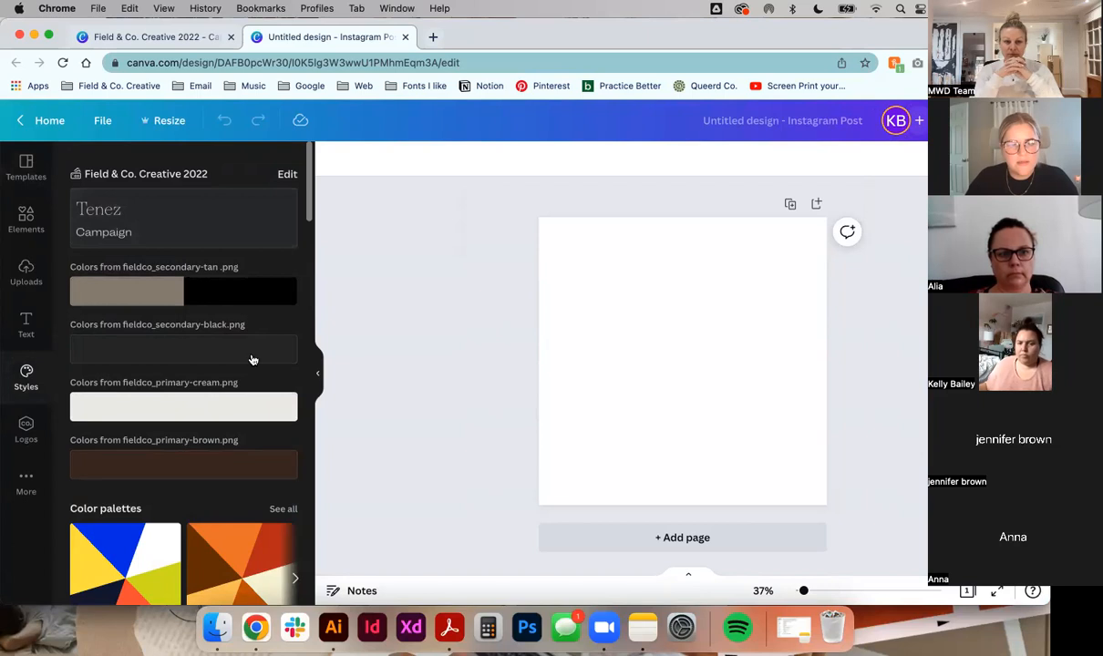
pyautogui.click(26, 431)
pyautogui.scroll(-5, 149, 452)
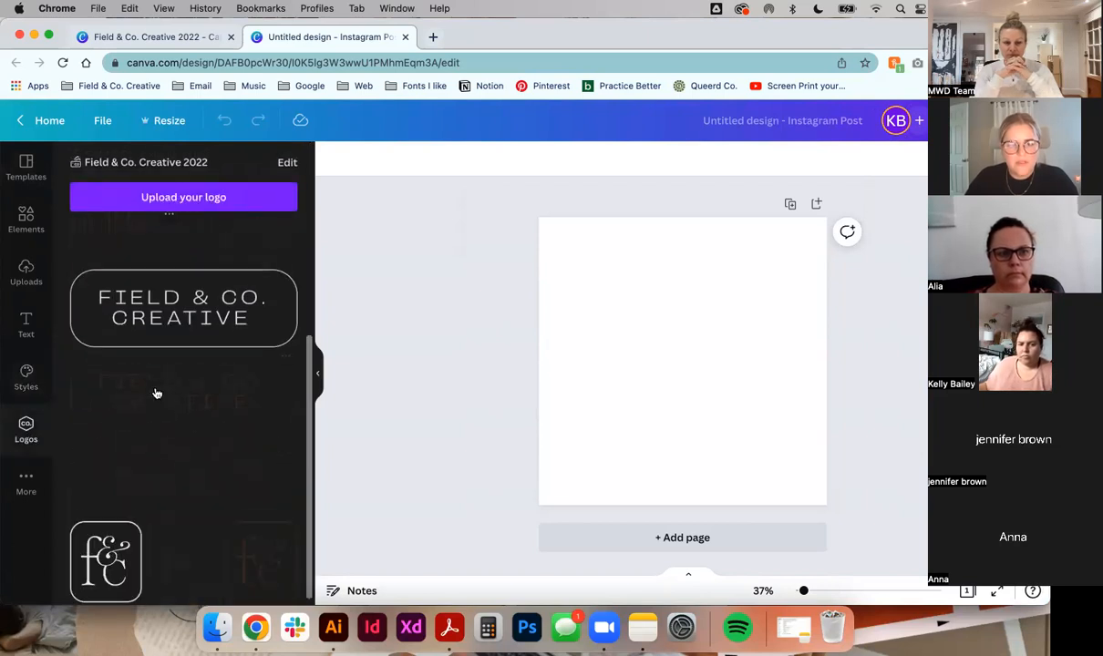
# Add the one-line field&co. logo with the CREATIVE badge to the page, shrink it and centre it
pyautogui.scroll(4, 155, 393)
pyautogui.moveTo(169, 372); pyautogui.dragTo(693, 364)
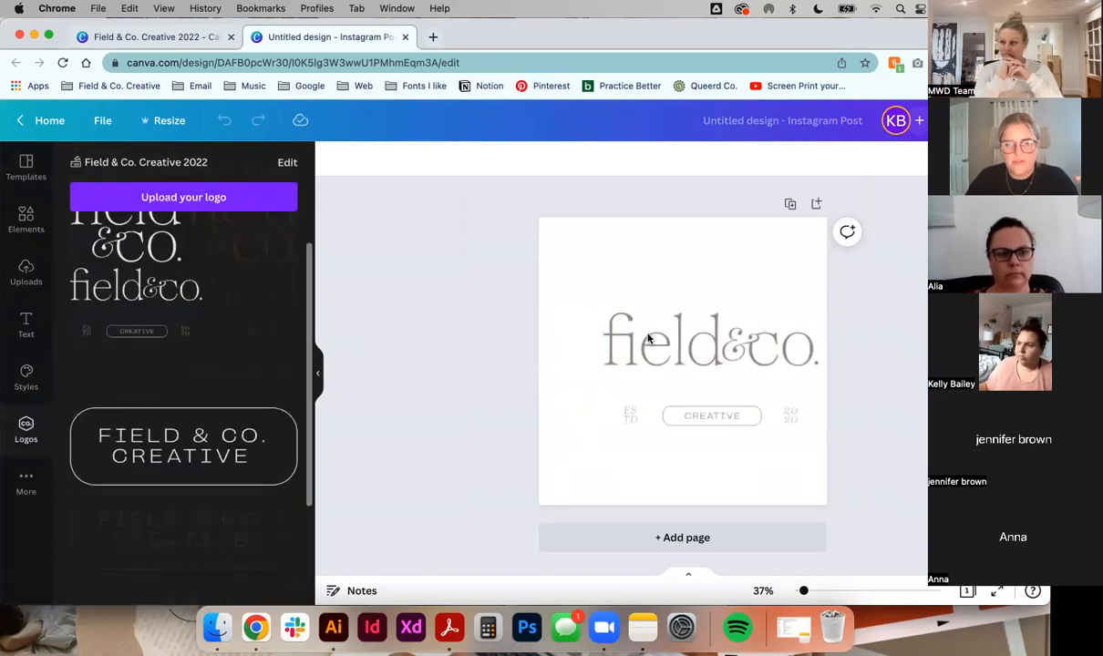
pyautogui.moveTo(785, 341); pyautogui.dragTo(734, 376)
pyautogui.moveTo(681, 398); pyautogui.dragTo(670, 342)
pyautogui.moveTo(724, 369); pyautogui.dragTo(698, 363)
pyautogui.click(746, 490)
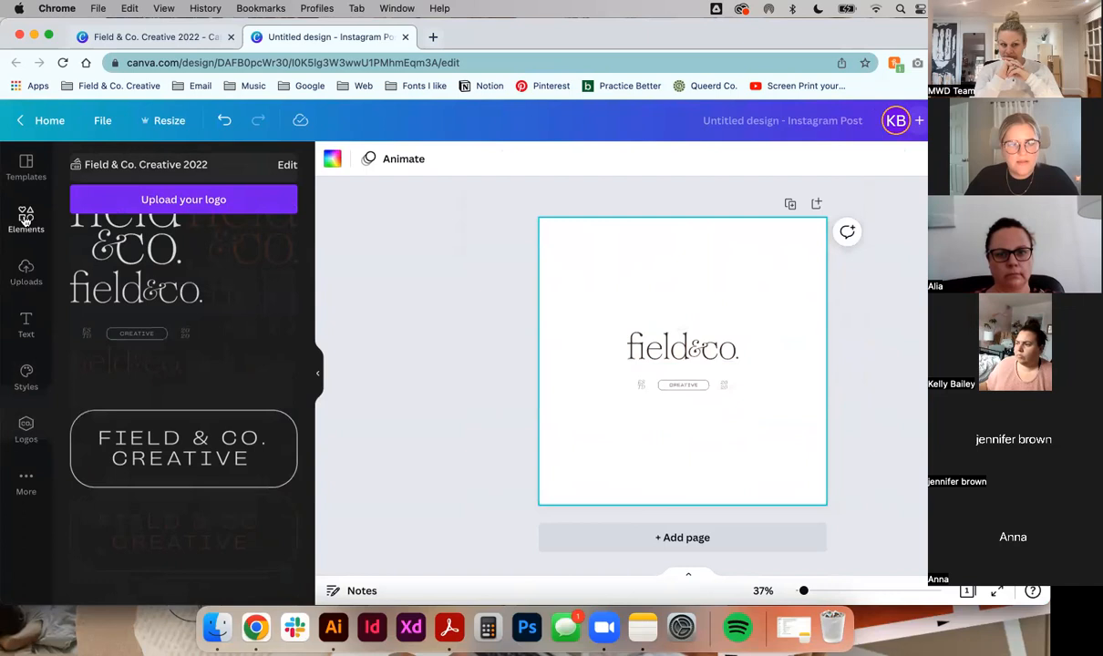
# Add a square shape to the design and place it in the page's upper-right corner
pyautogui.click(26, 219)
pyautogui.click(90, 376)
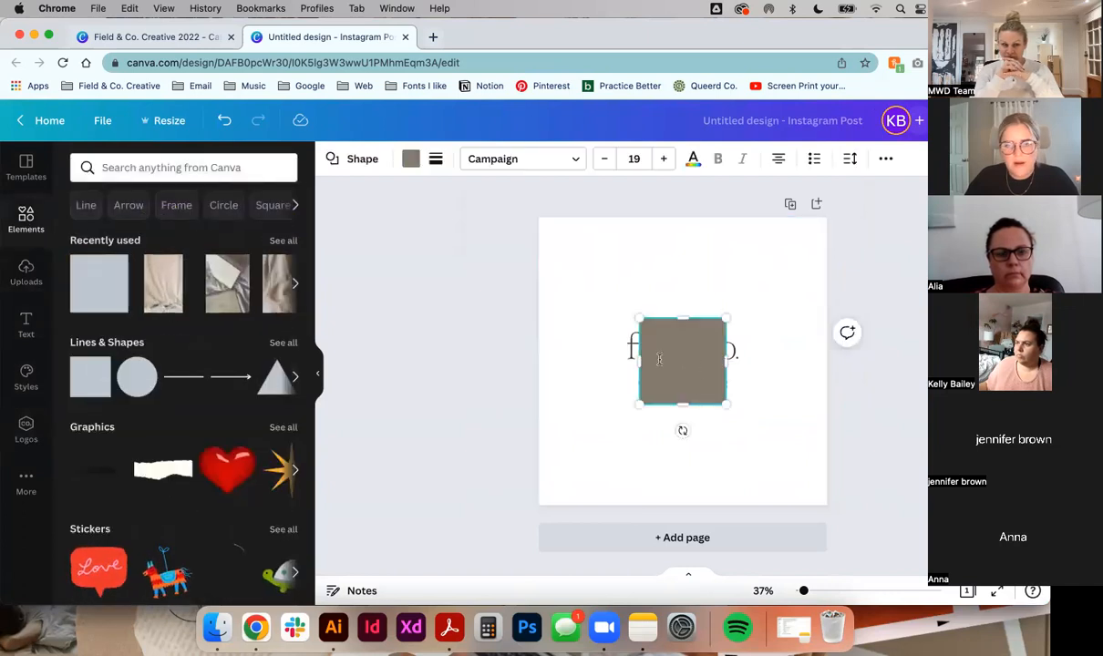
pyautogui.moveTo(697, 360); pyautogui.dragTo(786, 270)
# Bring up the square's brand color choices, try the fieldco_secondary-black palette on the design, and undo it
pyautogui.click(410, 158)
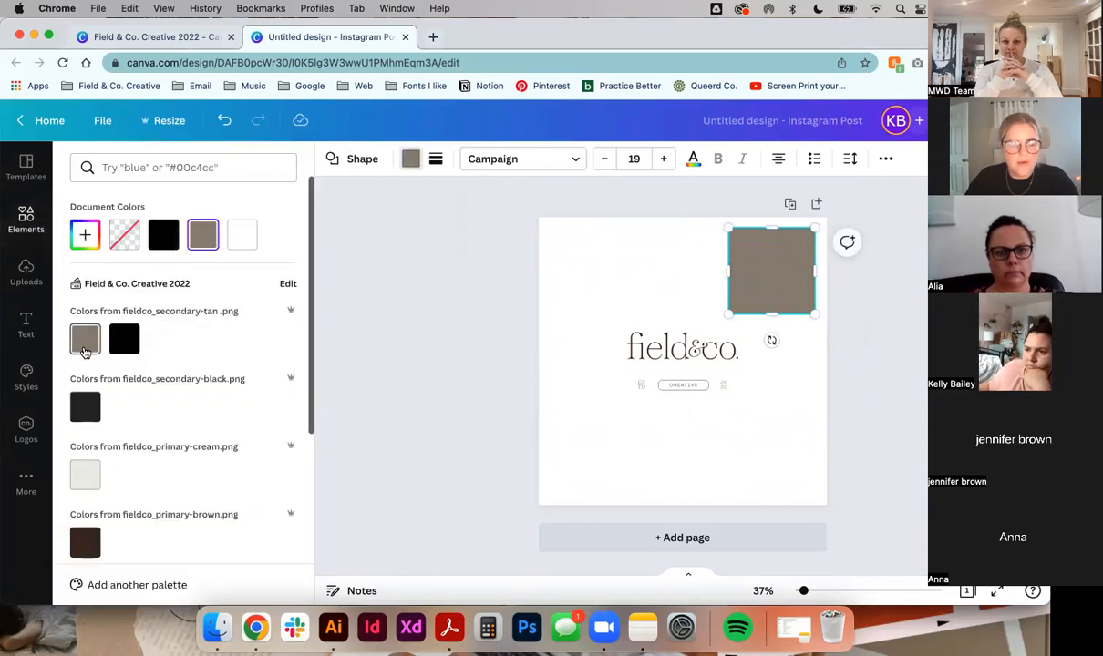
pyautogui.click(27, 376)
pyautogui.click(160, 355)
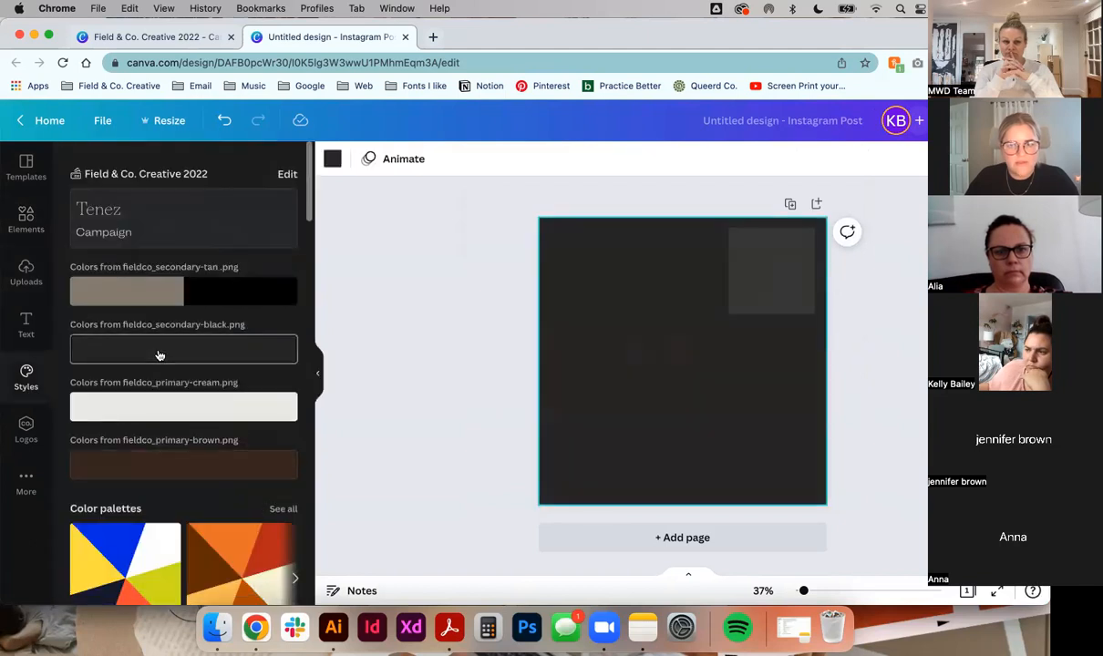
pyautogui.click(781, 276)
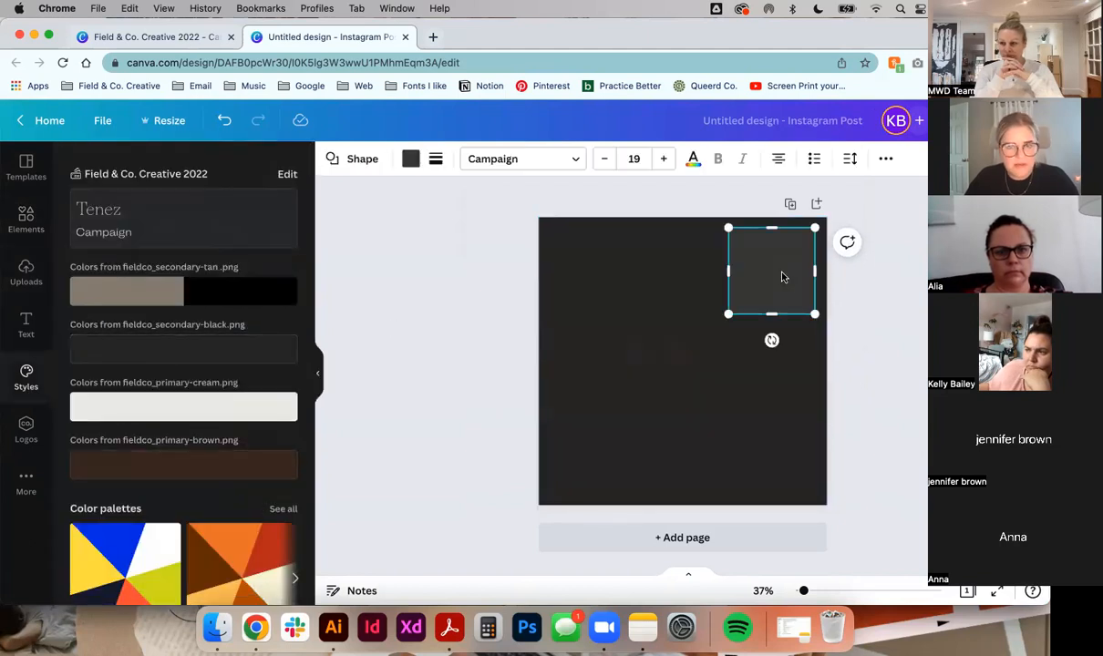
pyautogui.press('super+z')
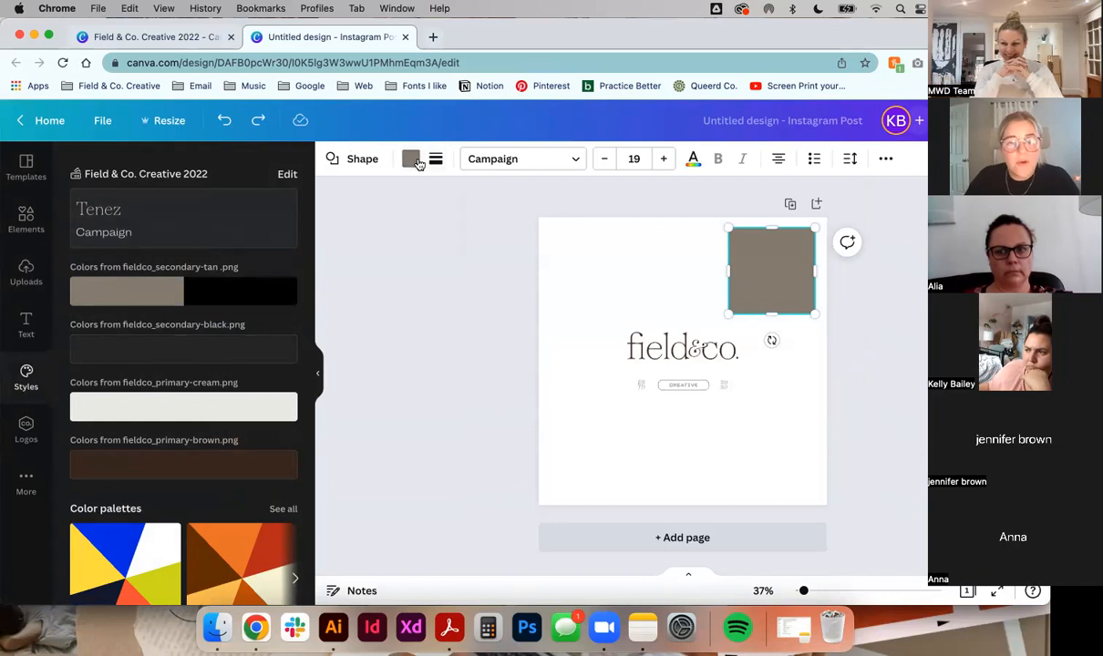
# Try the brand kit colors on the square: secondary black, secondary tan, black again, primary cream and primary brown
pyautogui.click(411, 160)
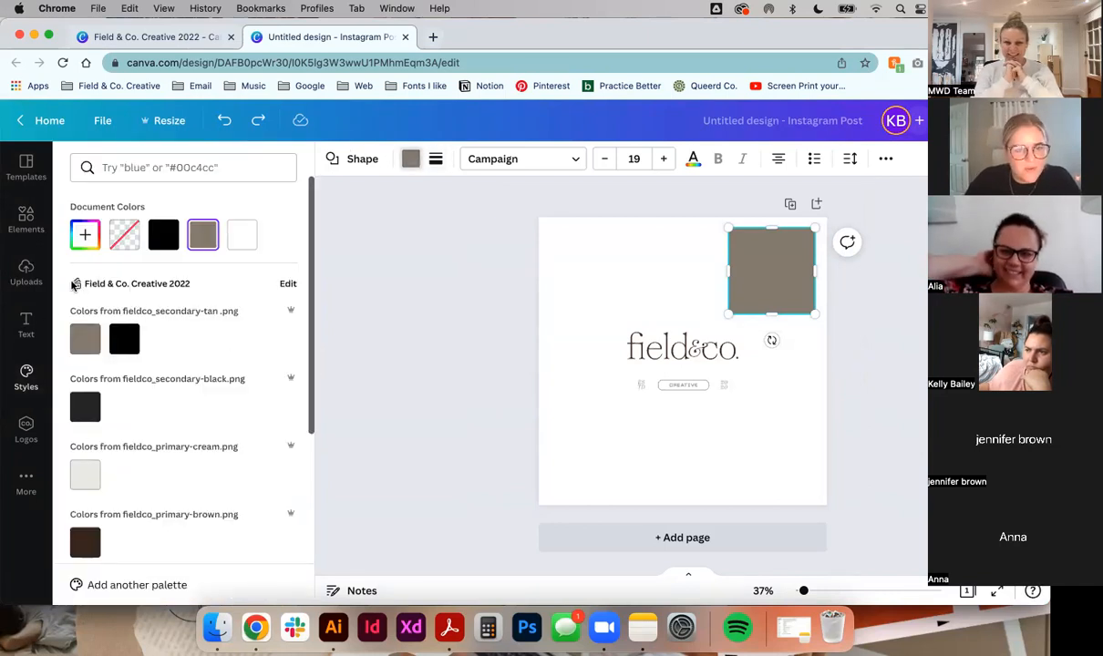
pyautogui.scroll(-3, 146, 410)
pyautogui.scroll(3, 103, 423)
pyautogui.scroll(-3, 105, 419)
pyautogui.scroll(3, 105, 419)
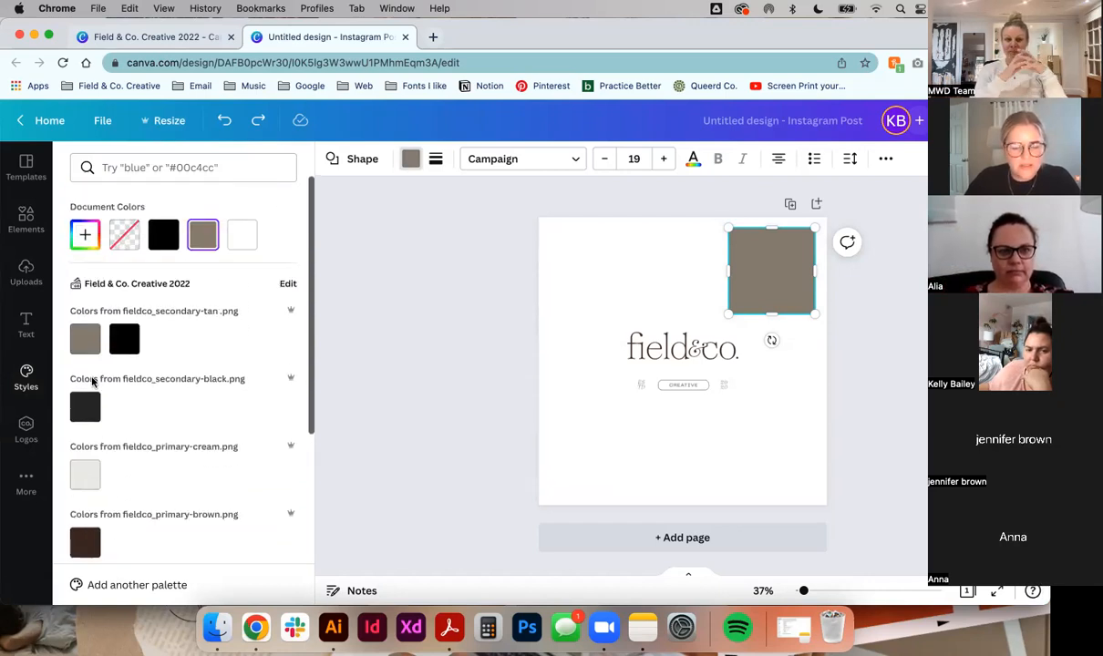
pyautogui.click(87, 403)
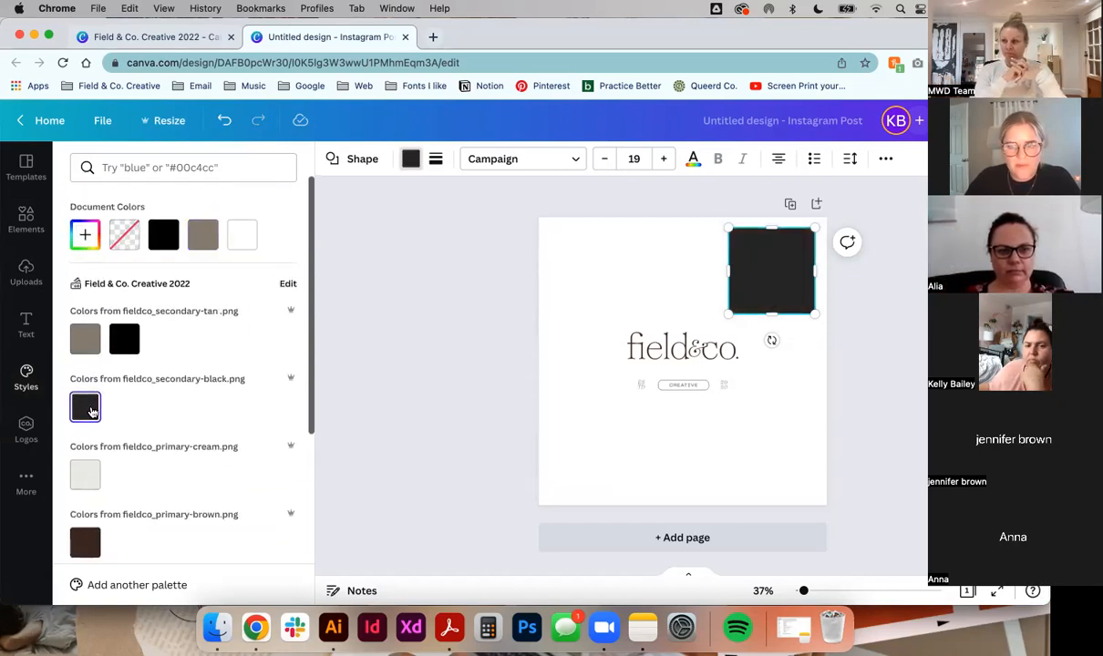
pyautogui.click(86, 345)
pyautogui.click(85, 407)
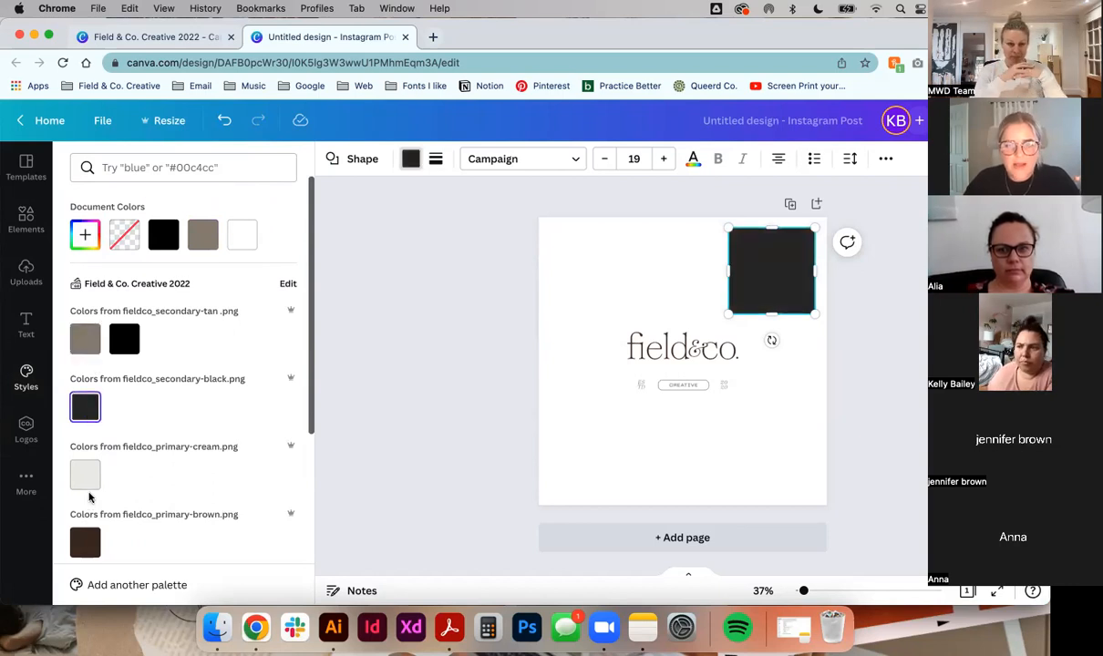
pyautogui.click(88, 485)
pyautogui.click(89, 538)
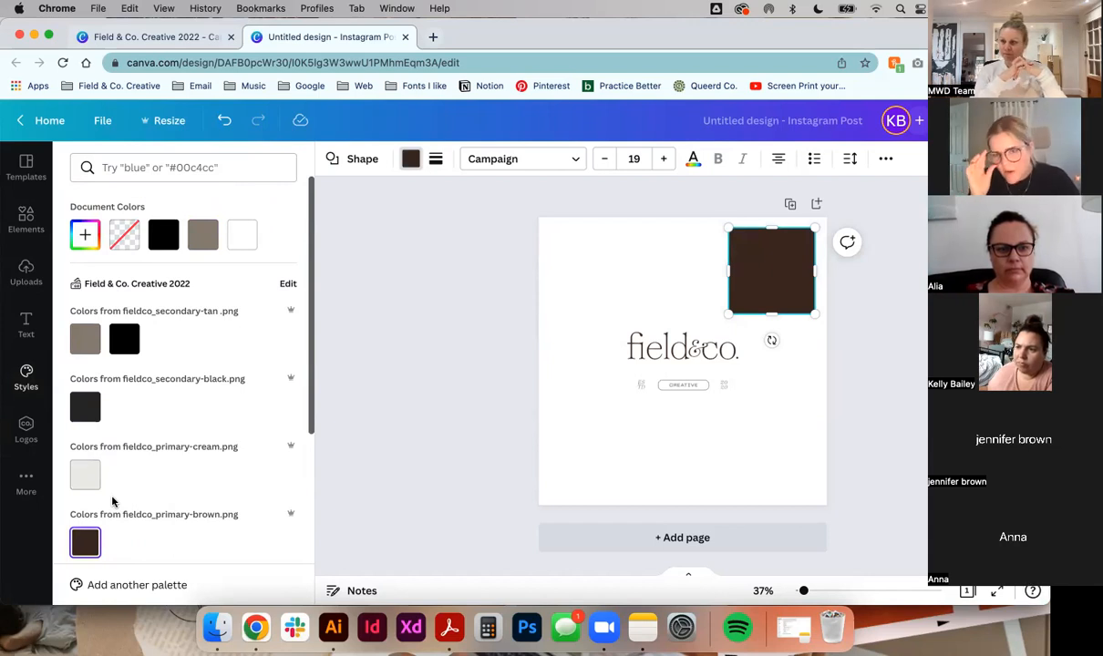
# Recolor the square with a custom off-brand purple, ending on #720C6E
pyautogui.scroll(-1, 130, 499)
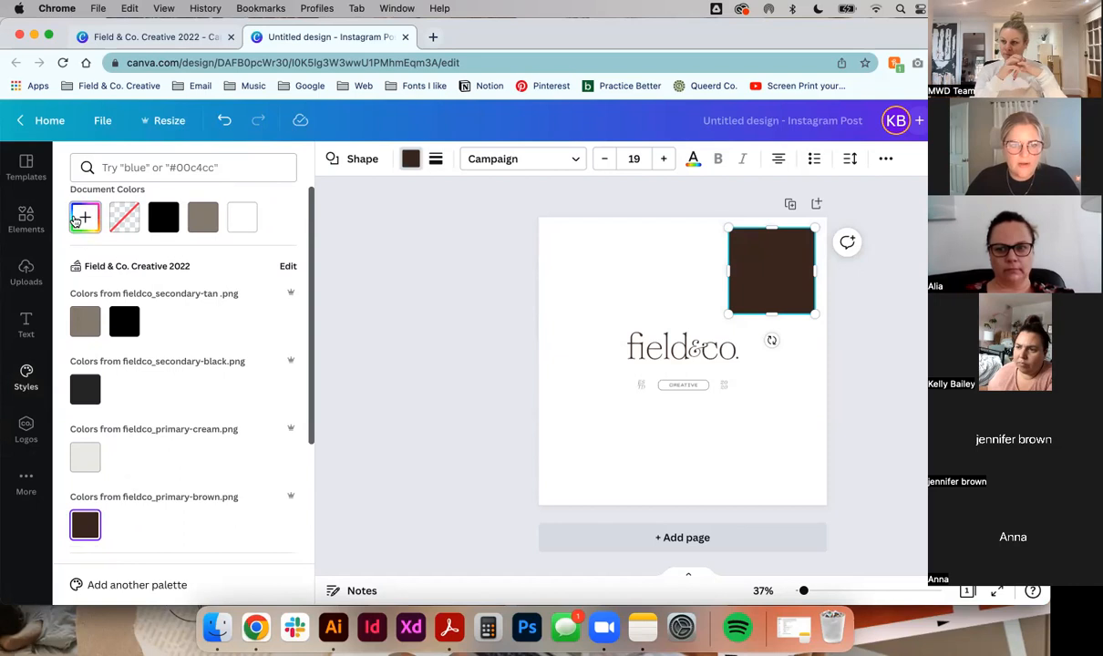
pyautogui.click(85, 217)
pyautogui.click(239, 344)
pyautogui.click(226, 268)
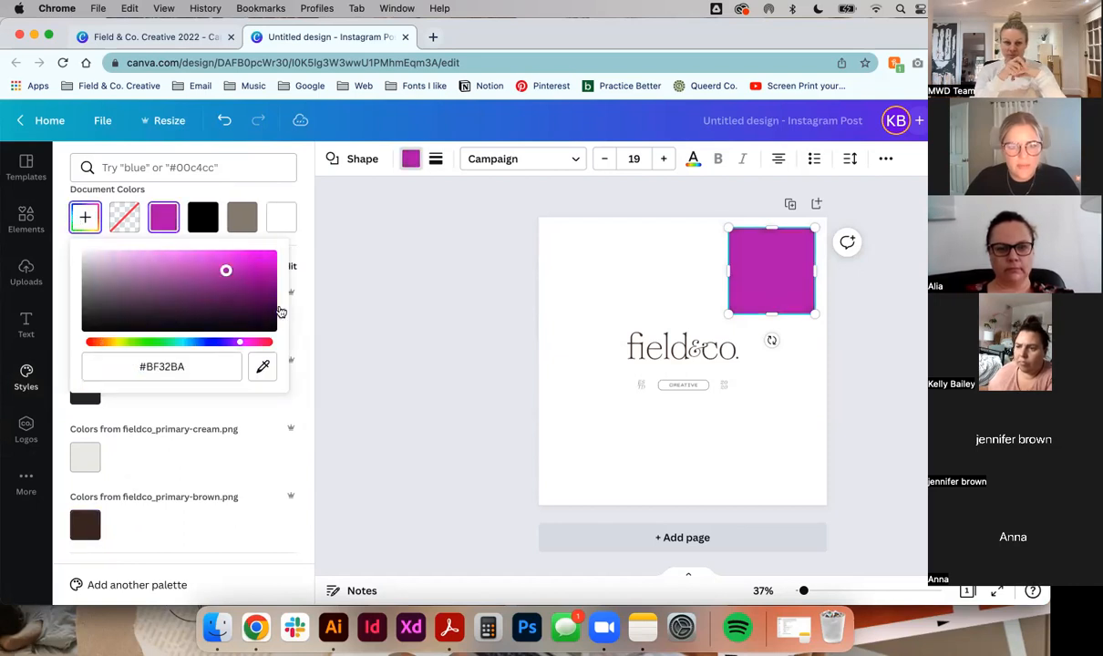
pyautogui.click(245, 292)
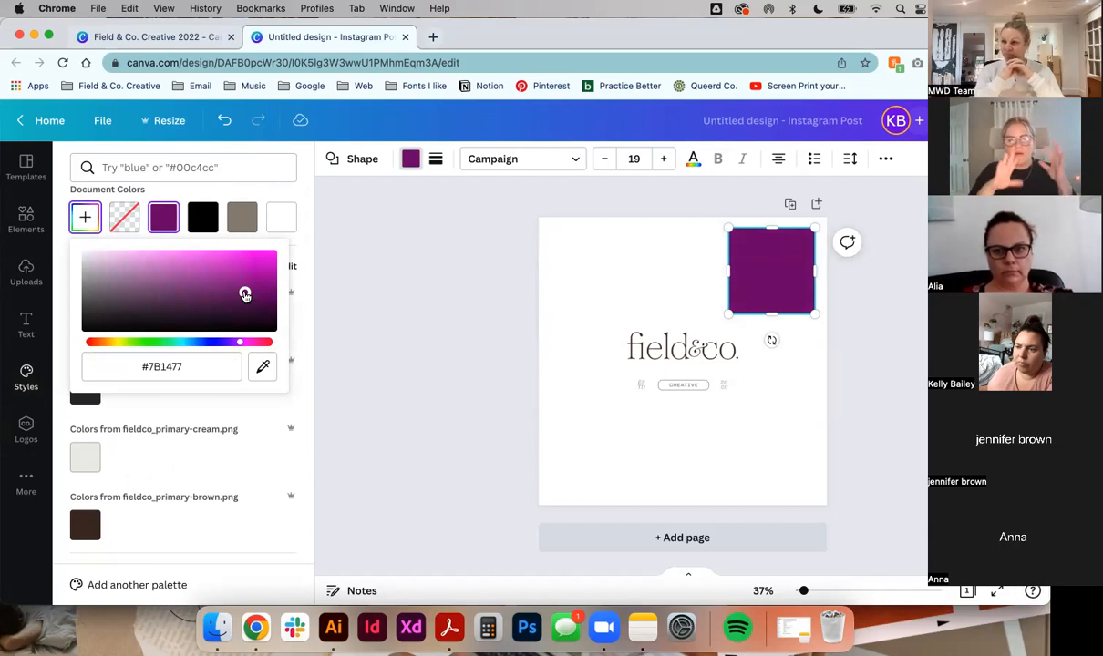
pyautogui.moveTo(246, 295); pyautogui.dragTo(257, 299)
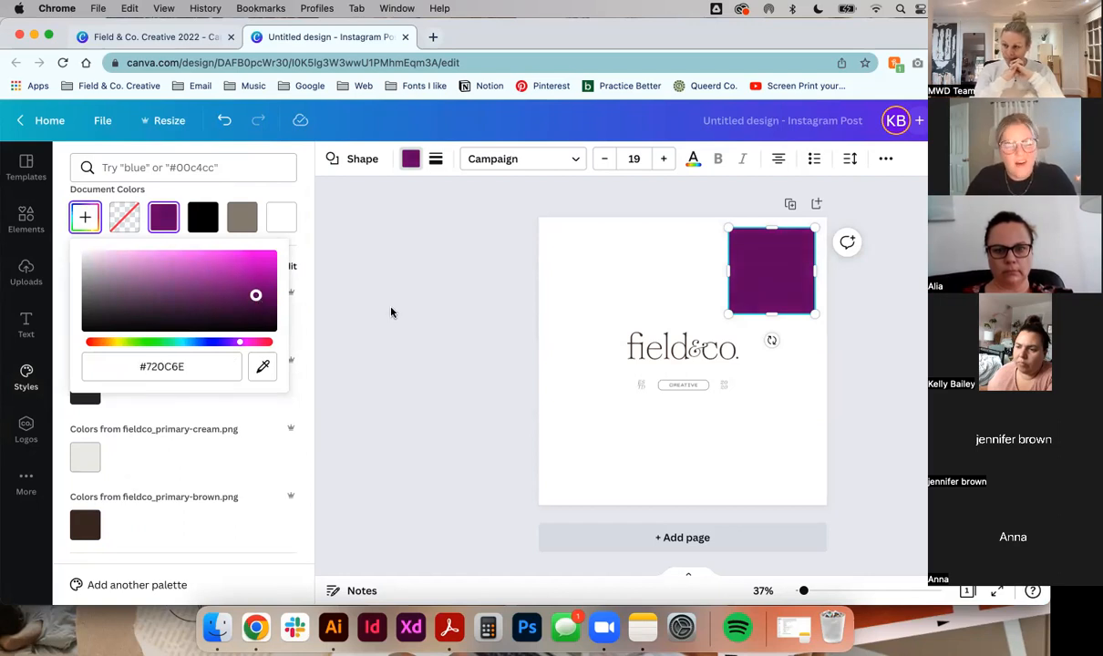
pyautogui.press('Escape')
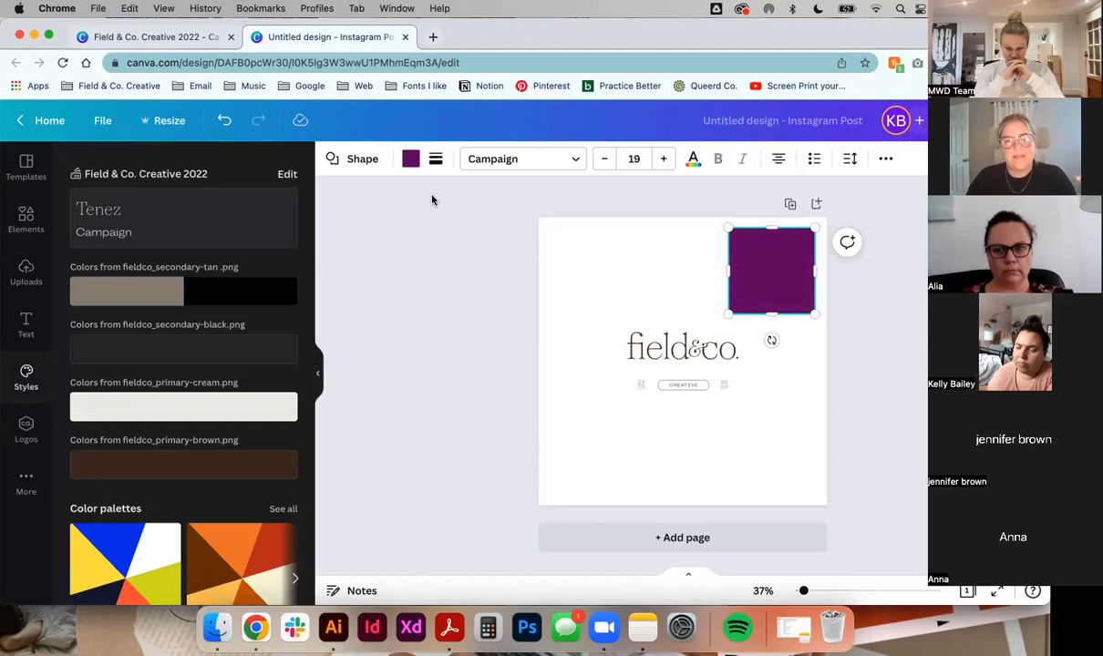
# Delete the purple square from the page, leaving only the field&co. logo
pyautogui.click(518, 294)
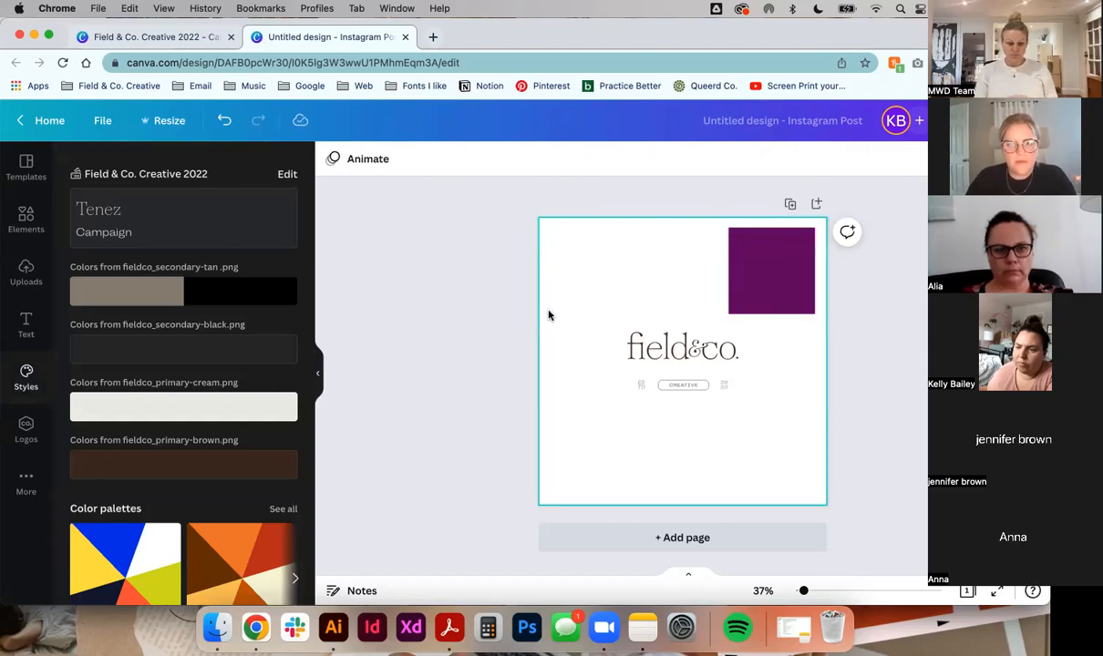
pyautogui.click(773, 288)
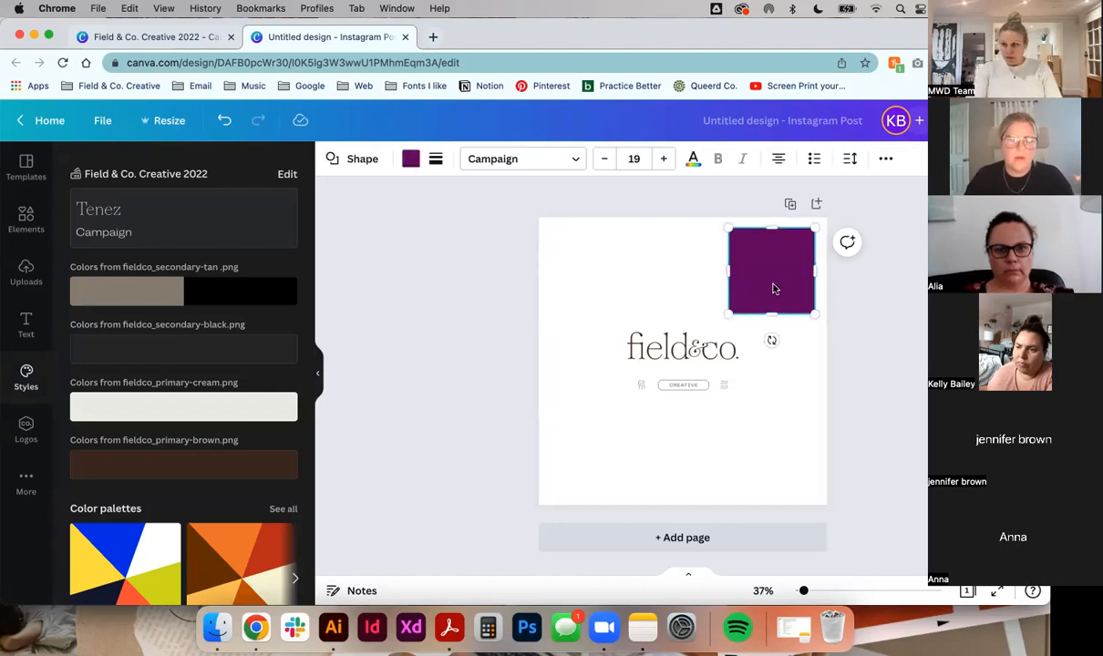
pyautogui.press('Delete')
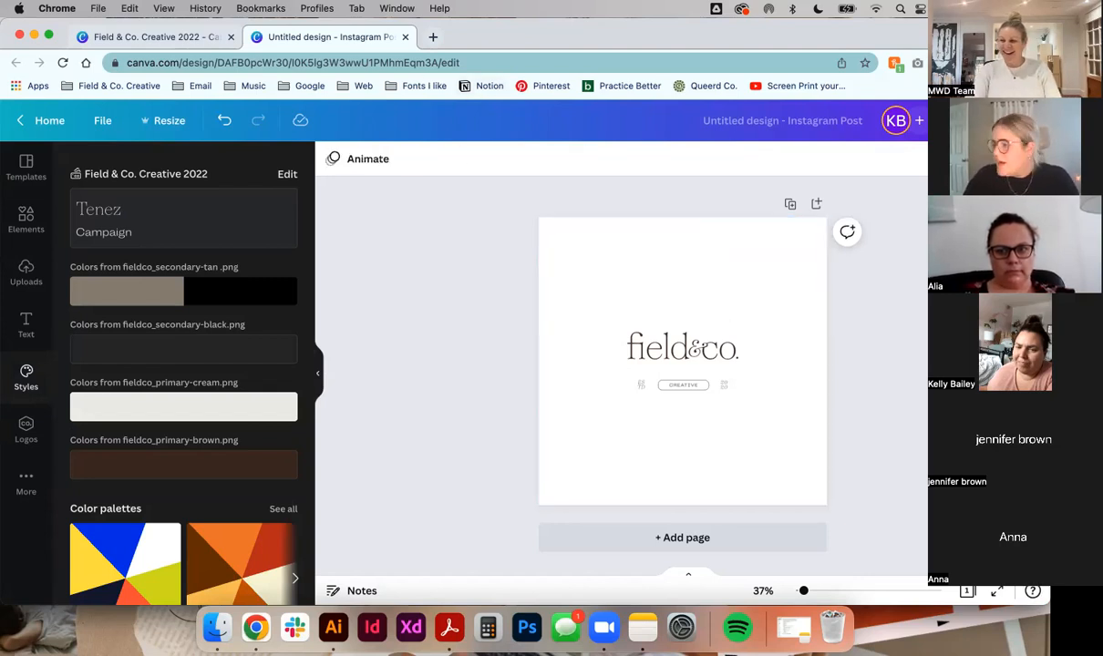
# Switch to Adobe Acrobat, present MayLiveTraining-MWD.pdf full screen and advance to the Creating Social Media Templates slide
pyautogui.click(449, 631)
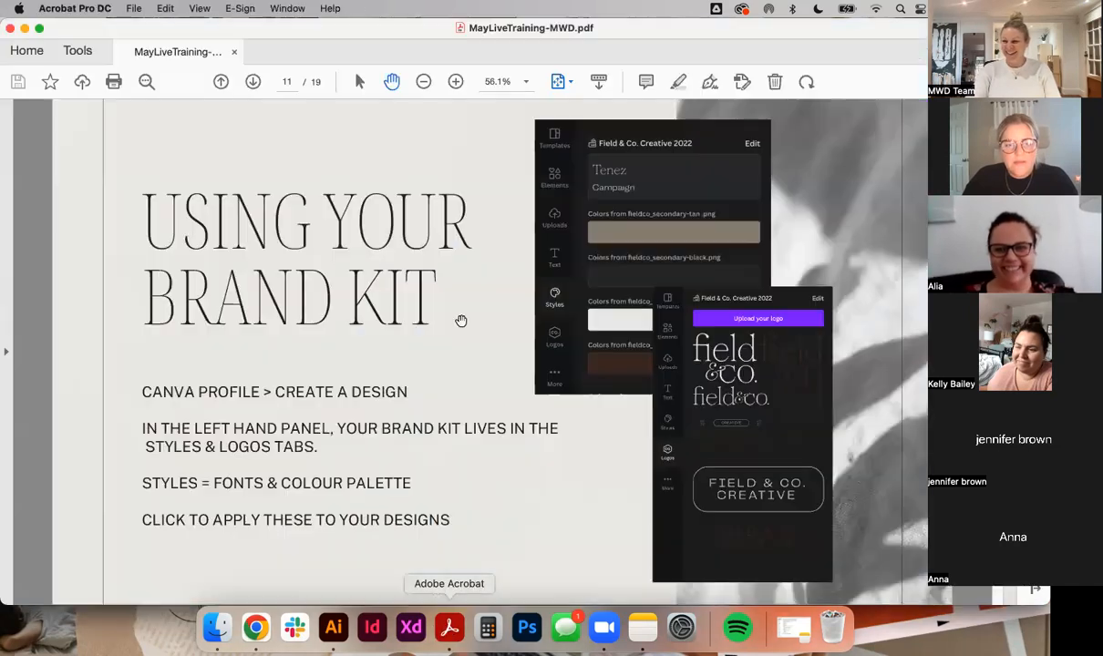
pyautogui.click(199, 8)
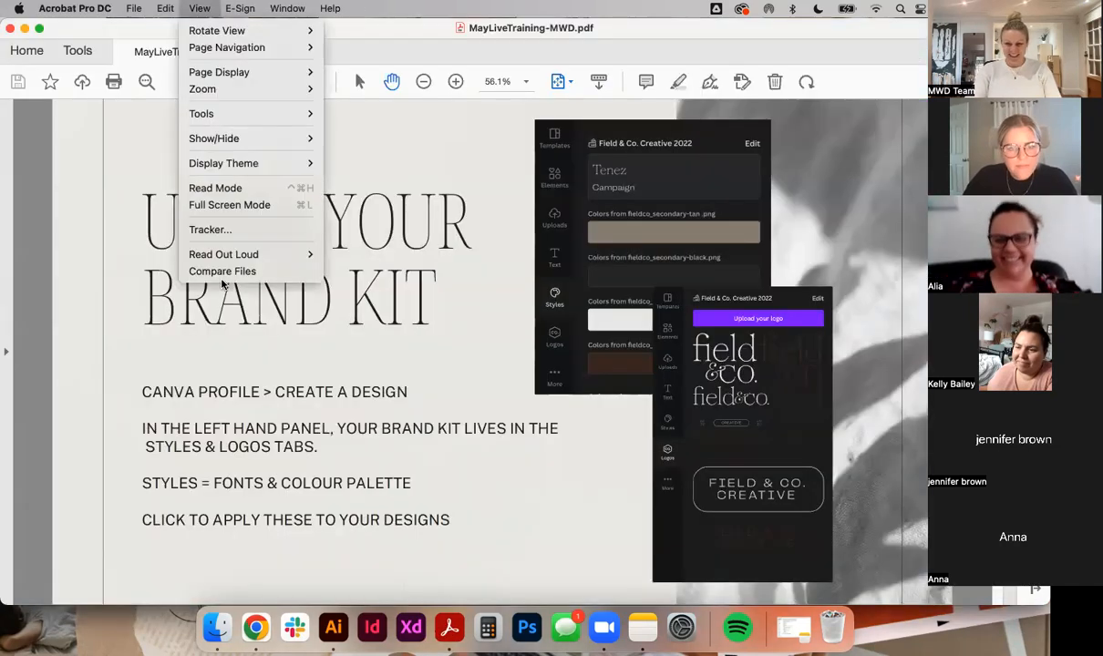
pyautogui.click(230, 206)
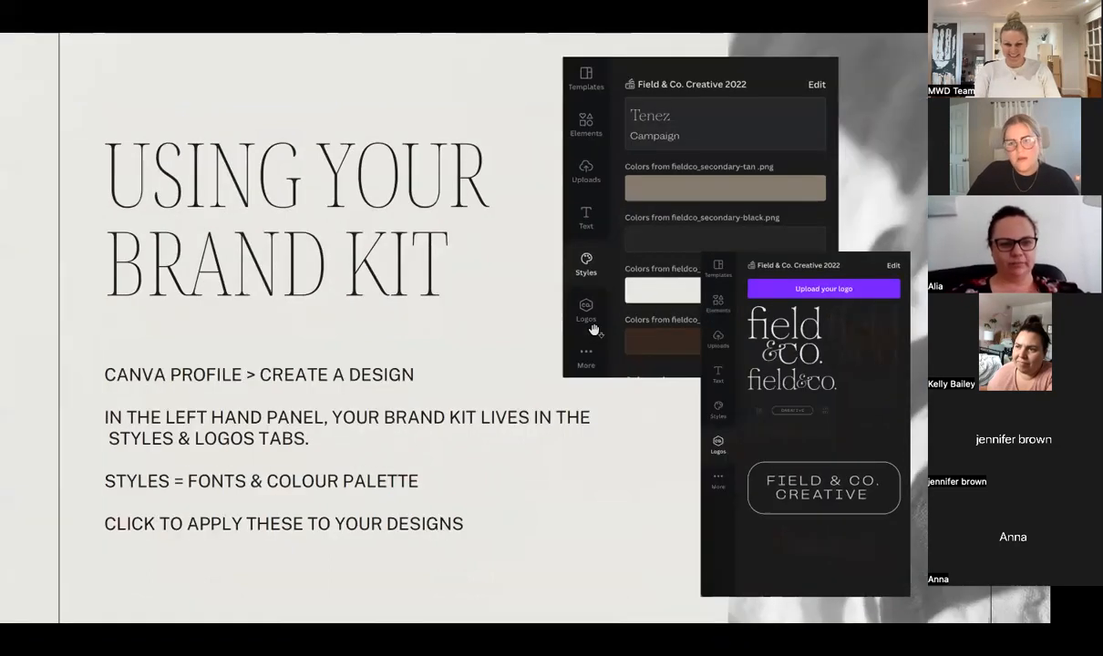
pyautogui.click(595, 331)
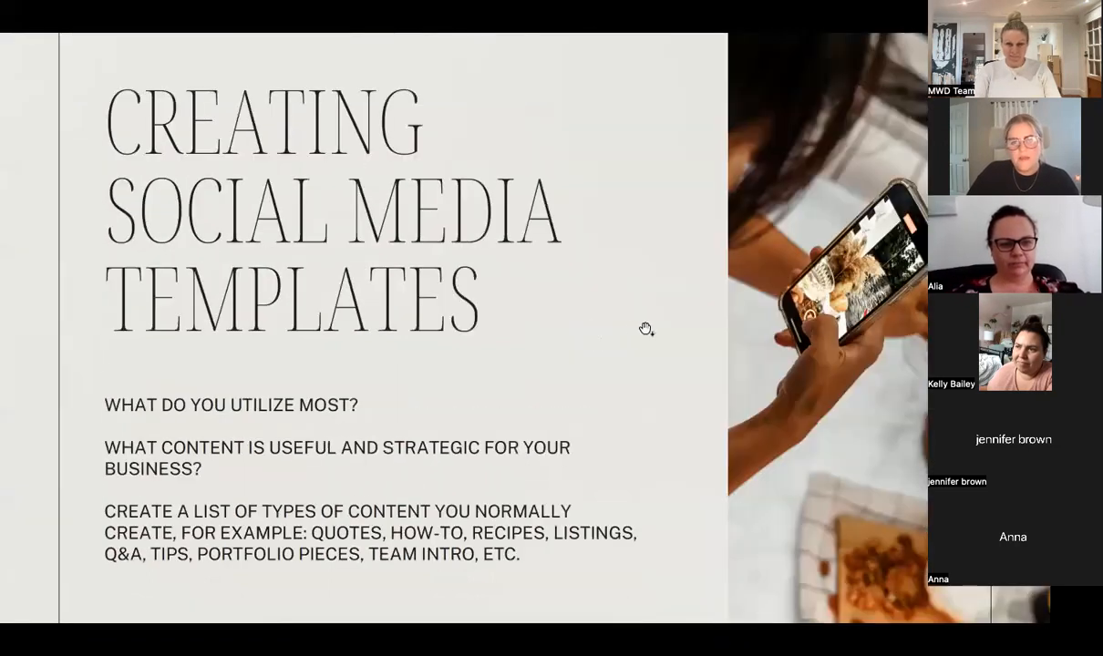
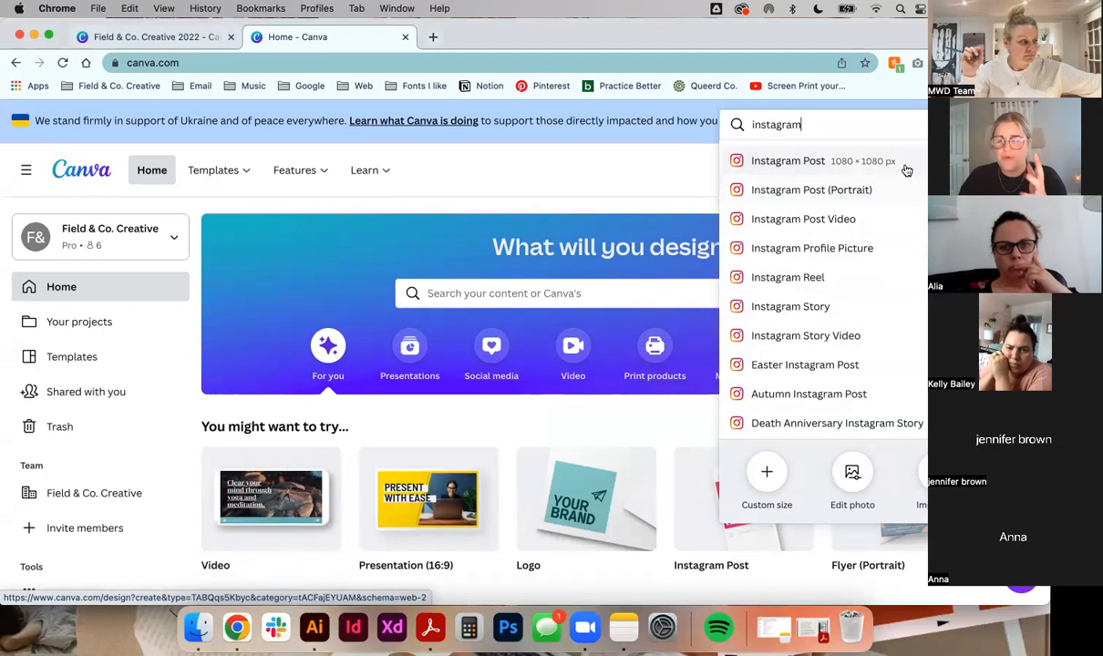
# Create a new blank Instagram Post design at 1080 × 1080 px in Canva
pyautogui.click(907, 171)
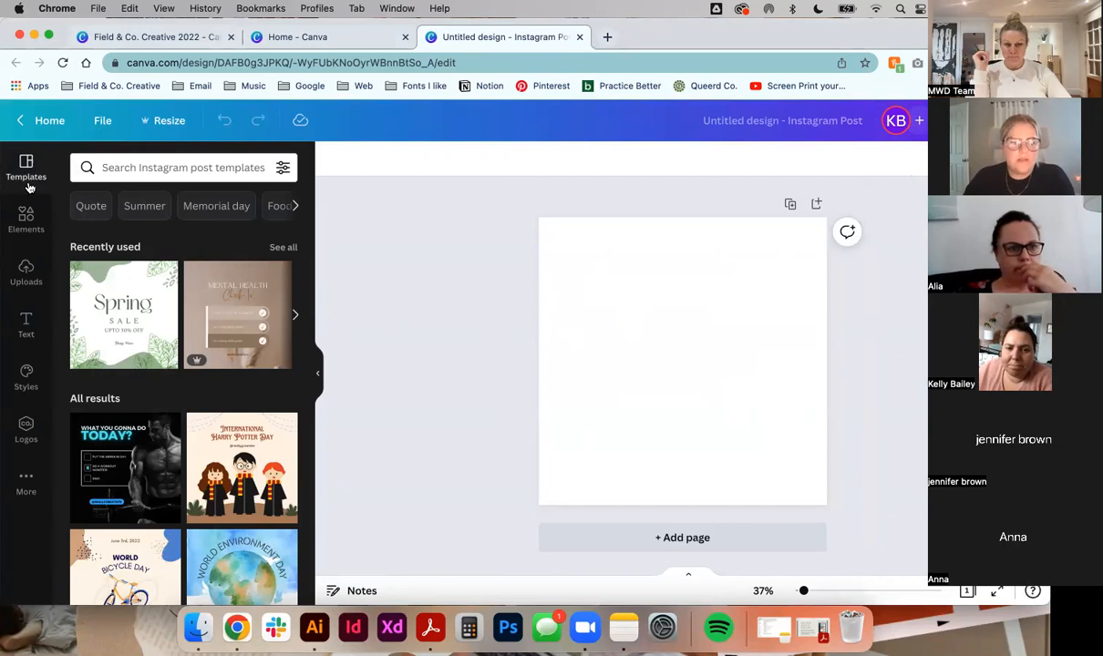
# Try the Happy World Environment Day template on the blank page, then undo it
pyautogui.scroll(-5, 178, 378)
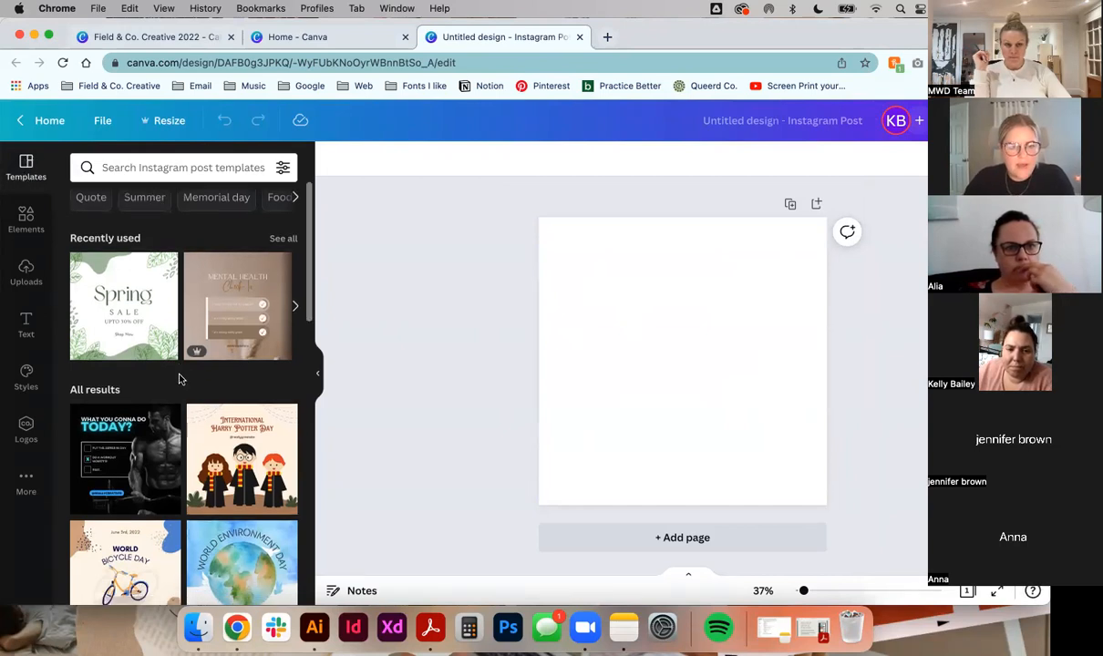
pyautogui.scroll(-5, 180, 379)
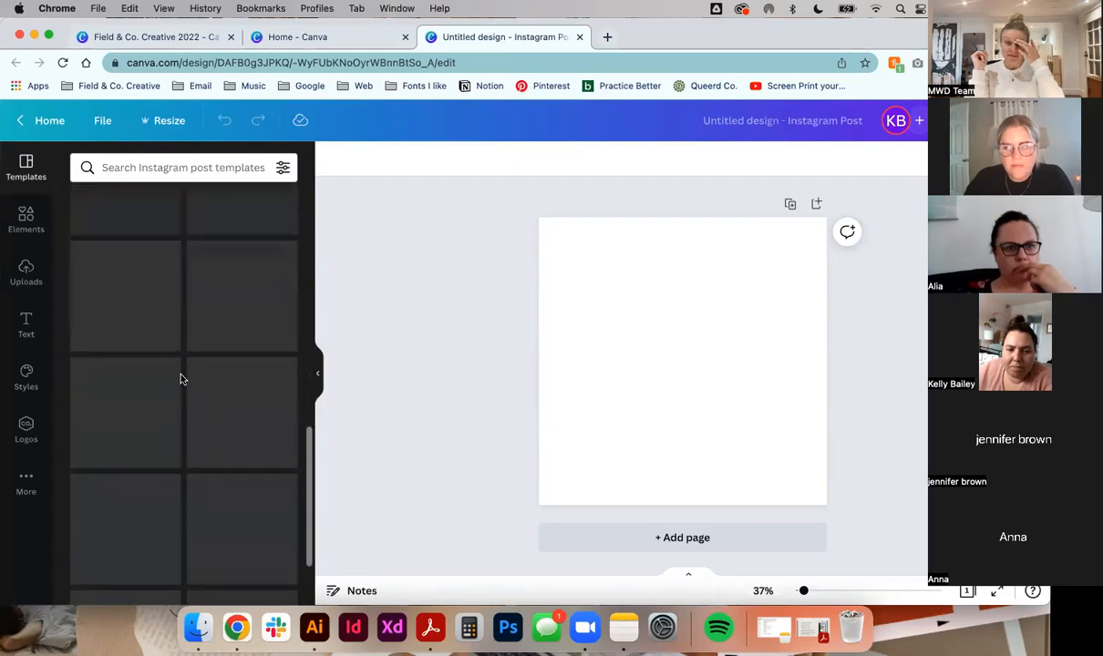
pyautogui.scroll(5, 181, 380)
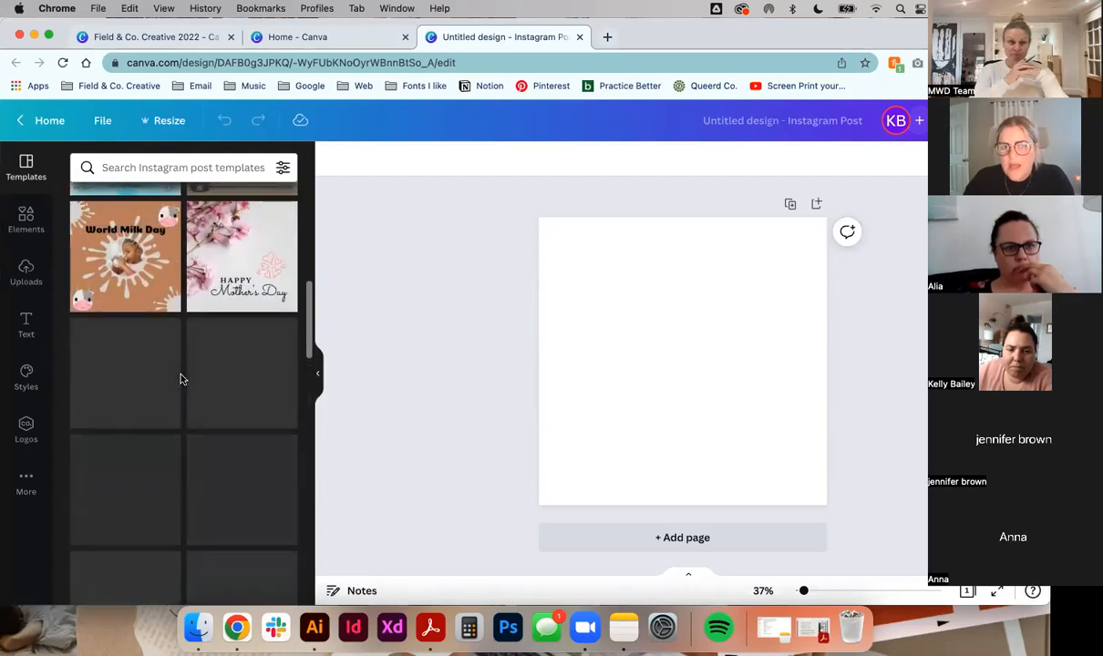
pyautogui.click(137, 269)
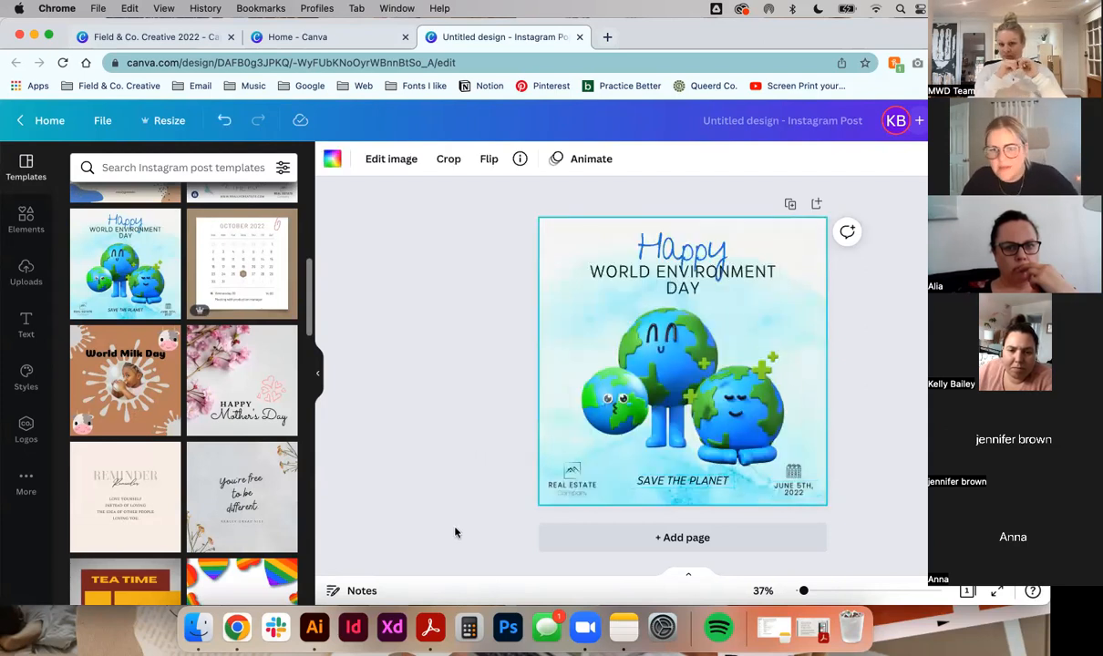
pyautogui.hotkey('ctrl', 'z')
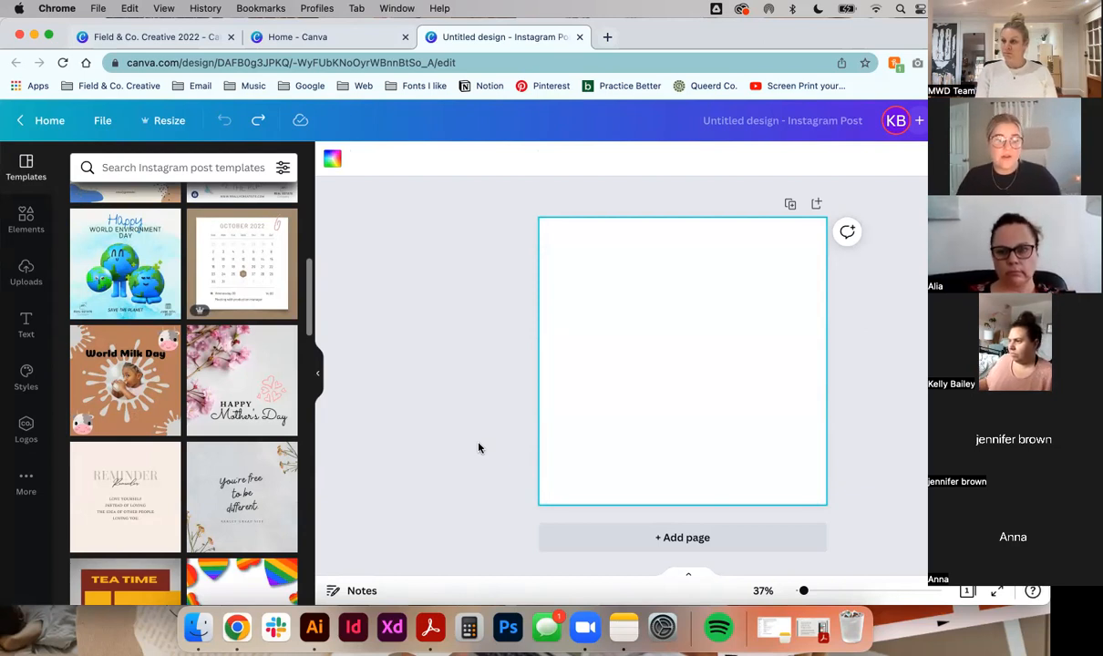
# Find the beige Daily Reminder "Remember to laugh" template among the Instagram post templates and apply it to the page
pyautogui.scroll(-5, 155, 439)
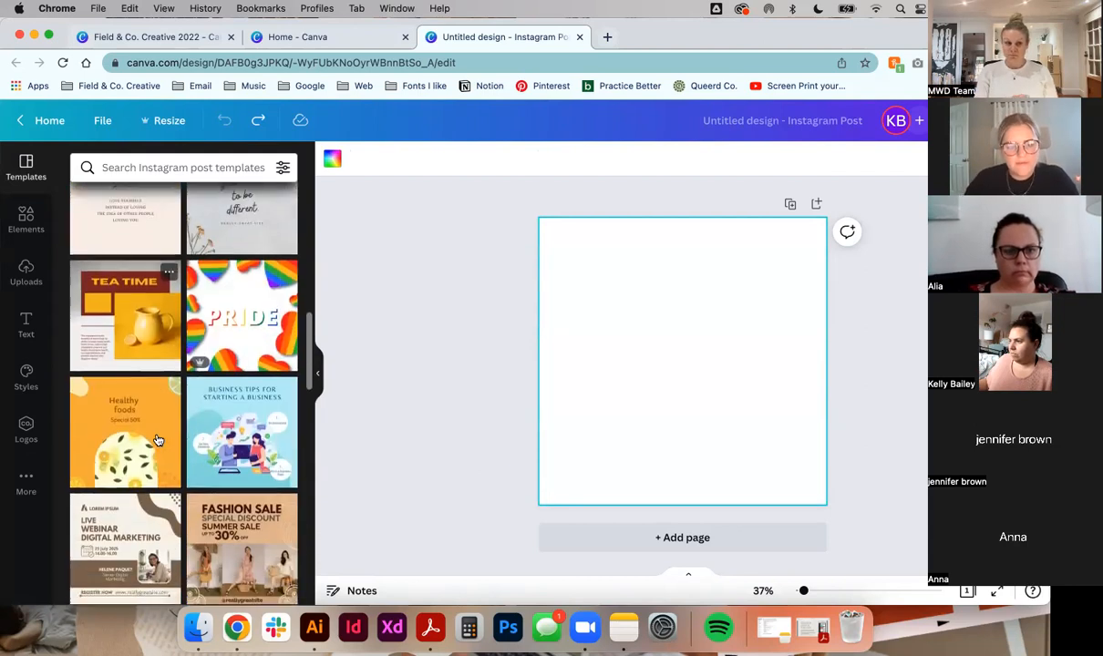
pyautogui.scroll(-5, 155, 441)
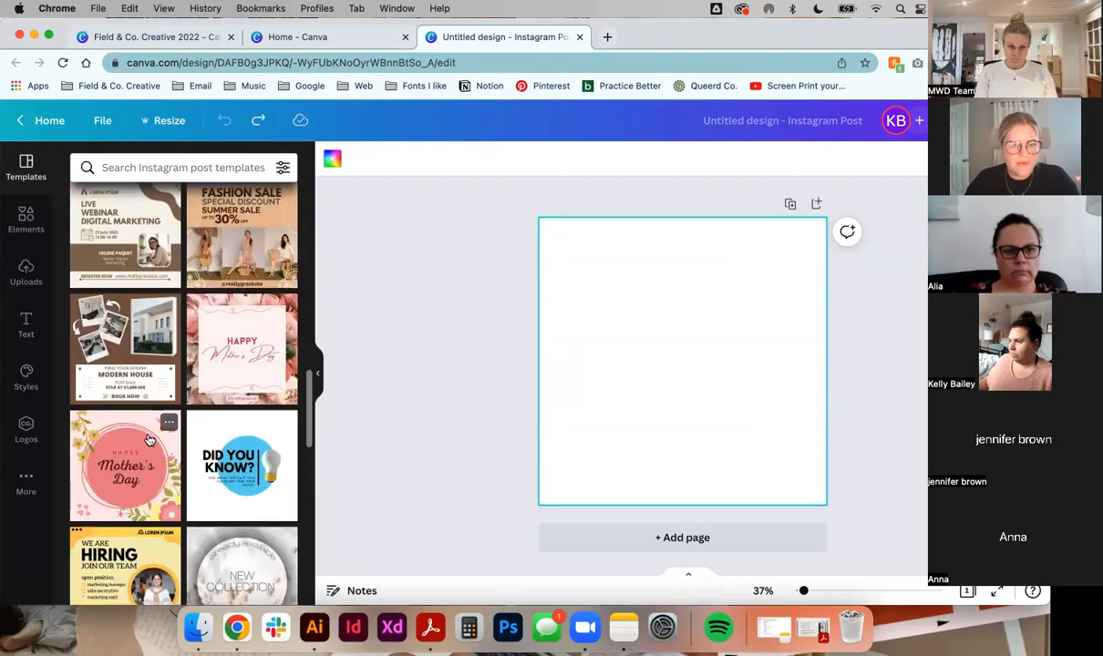
pyautogui.scroll(-9, 149, 440)
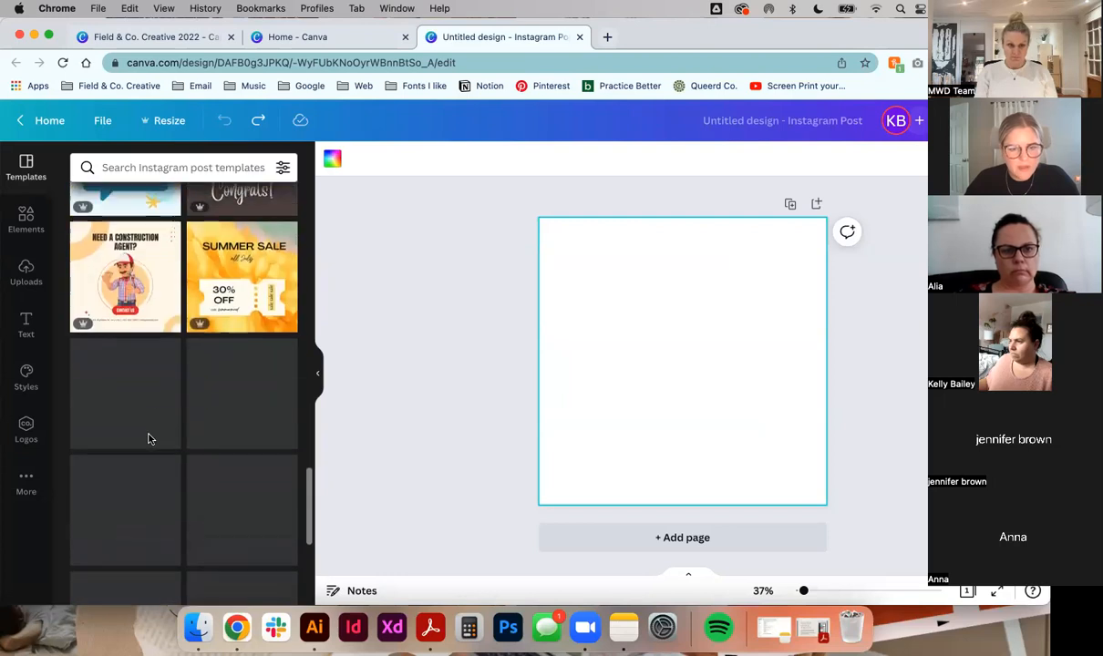
pyautogui.scroll(-3, 149, 439)
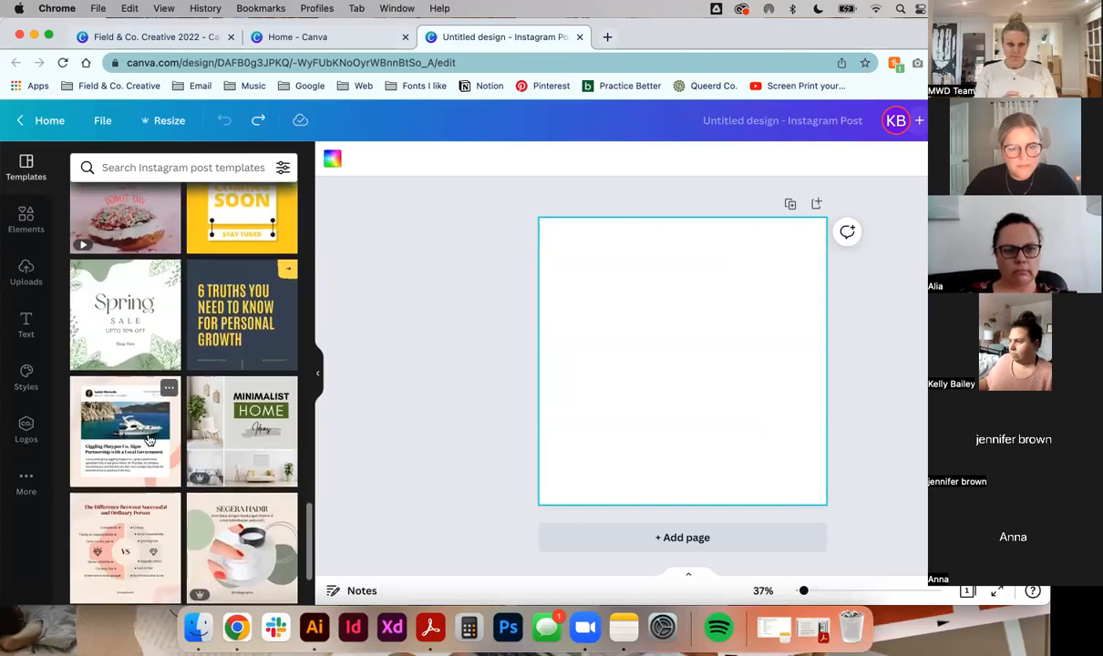
pyautogui.scroll(-6, 149, 441)
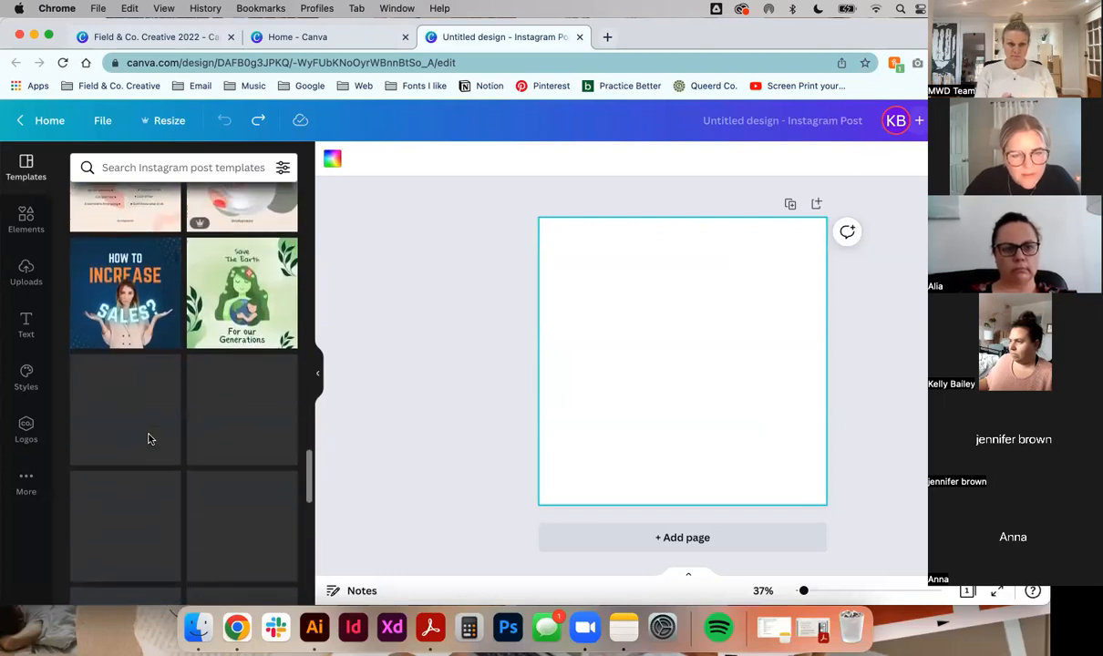
pyautogui.scroll(-5, 150, 441)
pyautogui.scroll(-7, 149, 441)
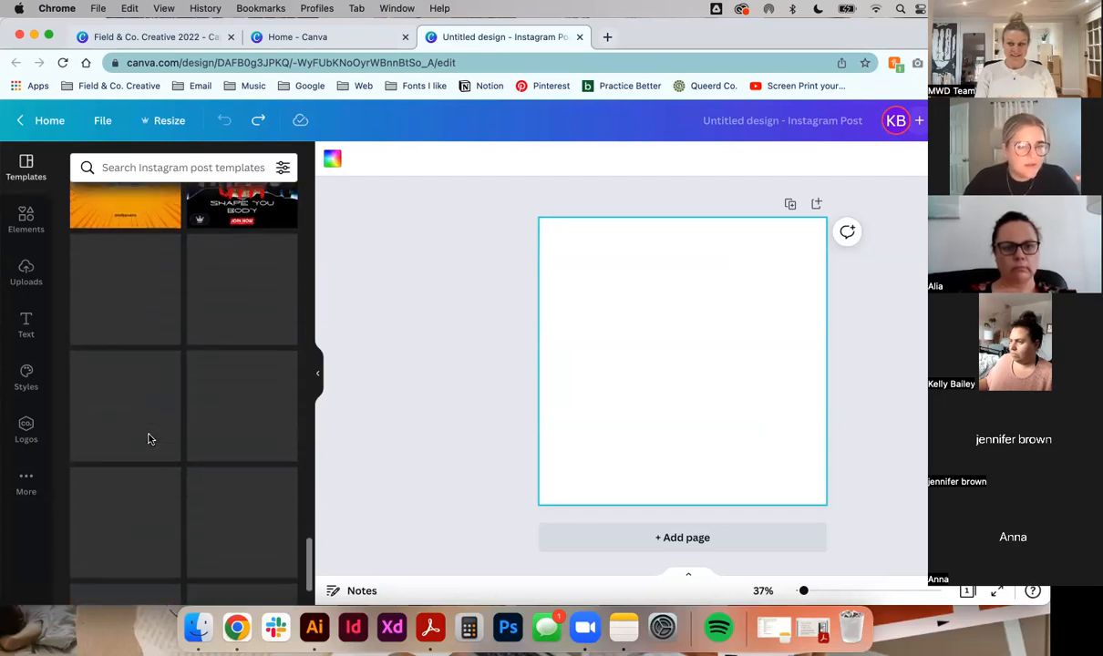
pyautogui.scroll(-1, 152, 436)
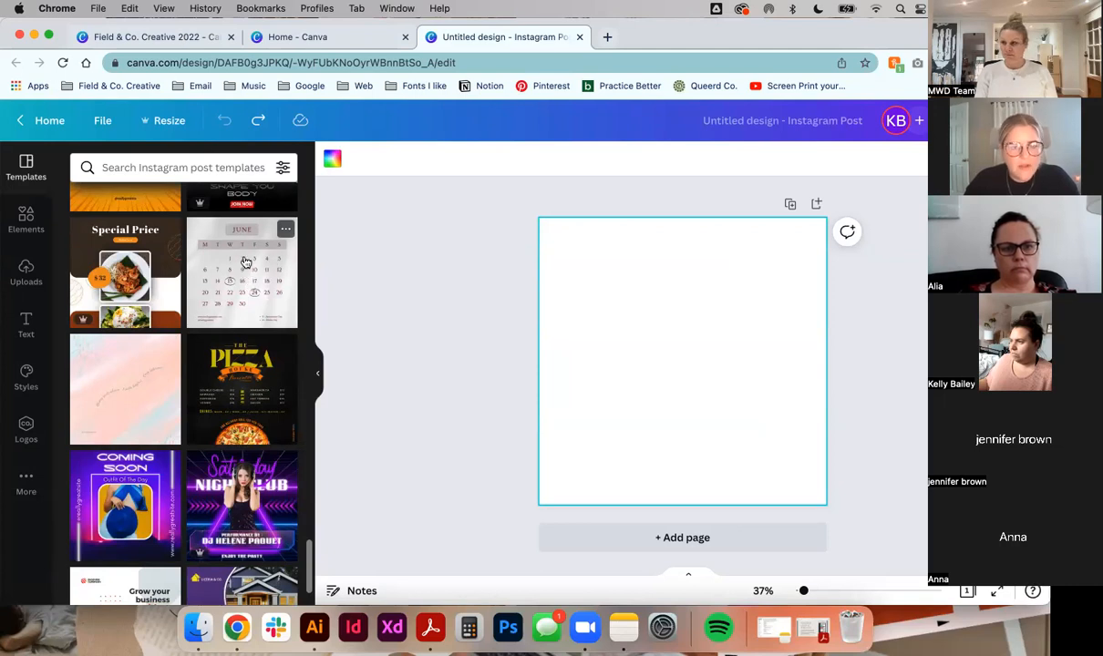
pyautogui.scroll(-6, 160, 385)
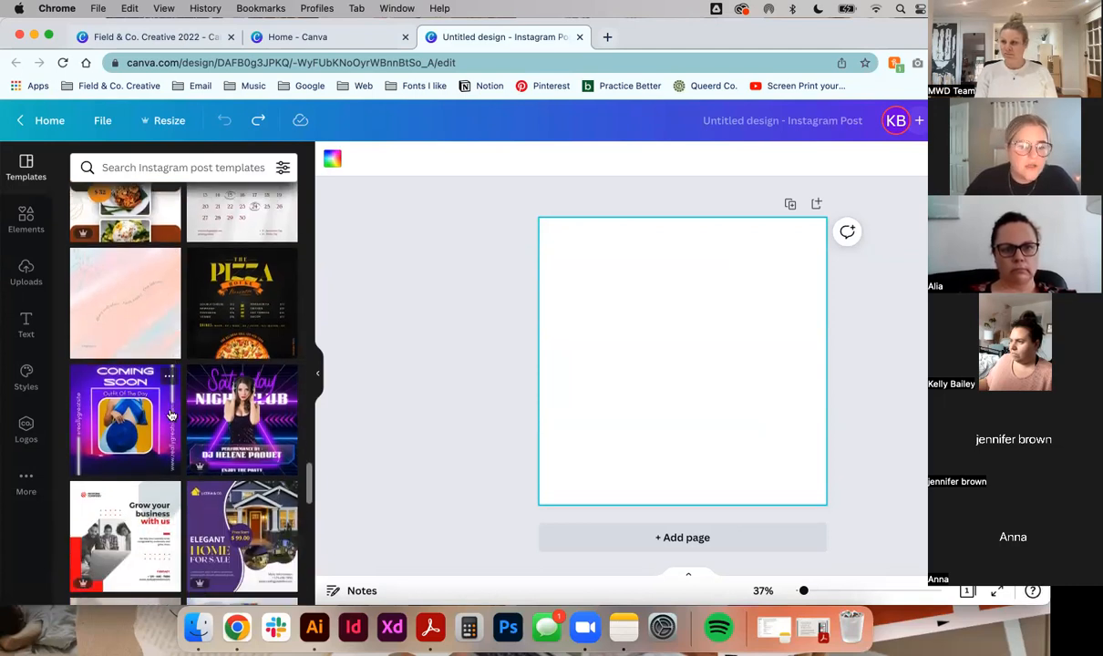
pyautogui.scroll(-3, 172, 415)
pyautogui.scroll(2, 171, 415)
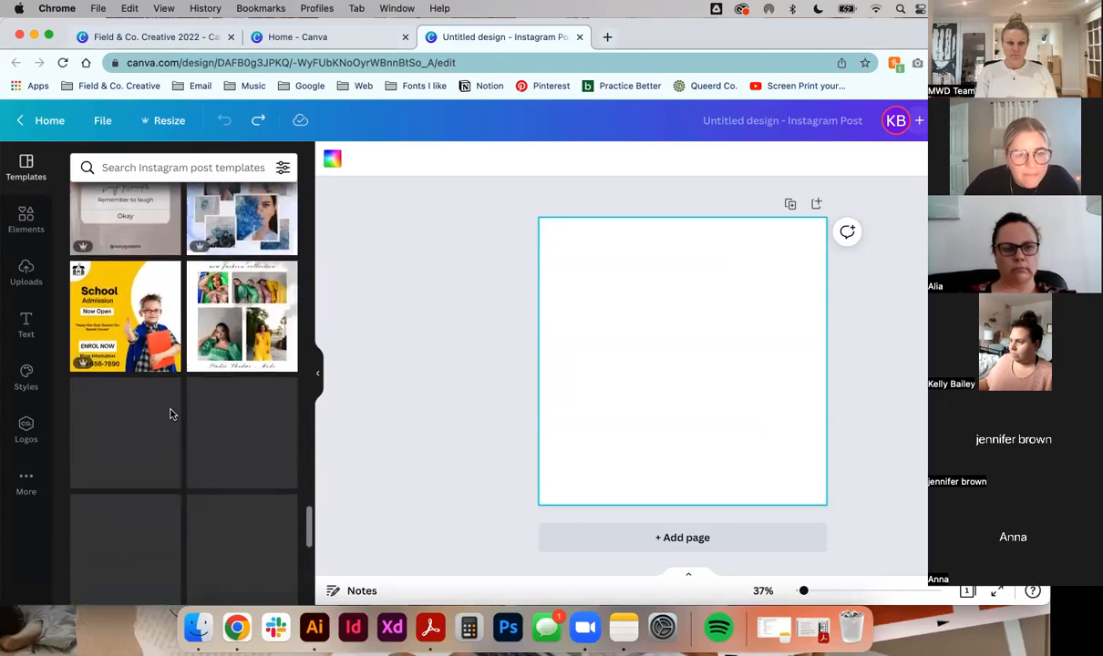
pyautogui.click(108, 288)
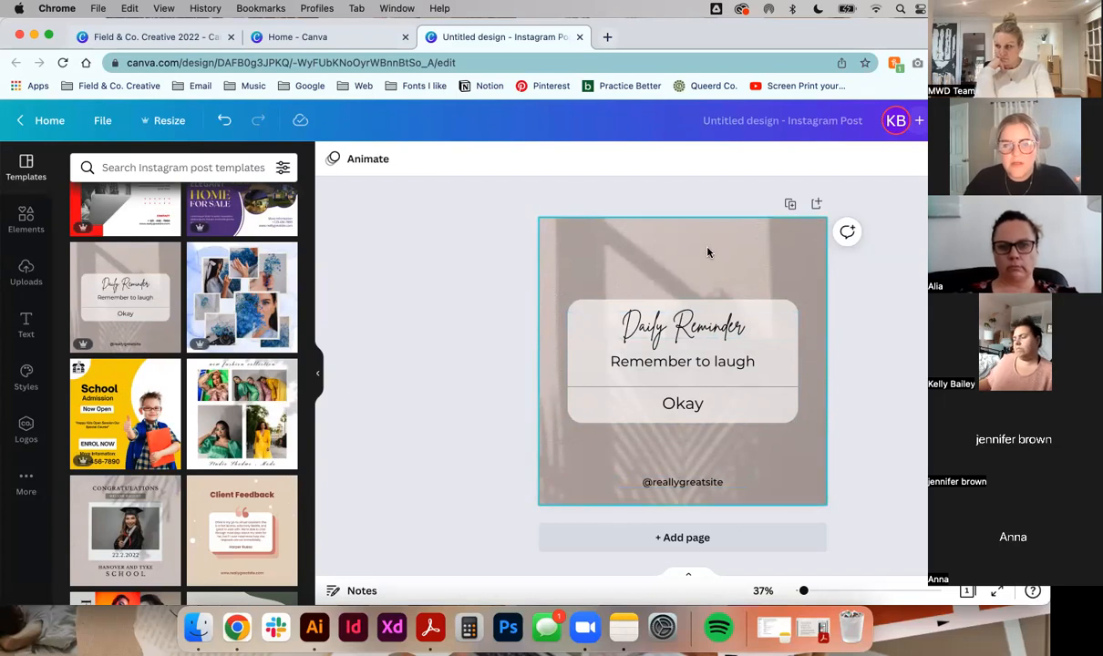
# Change the "Daily Reminder" heading's font to the brand kit font Tenez
pyautogui.click(729, 327)
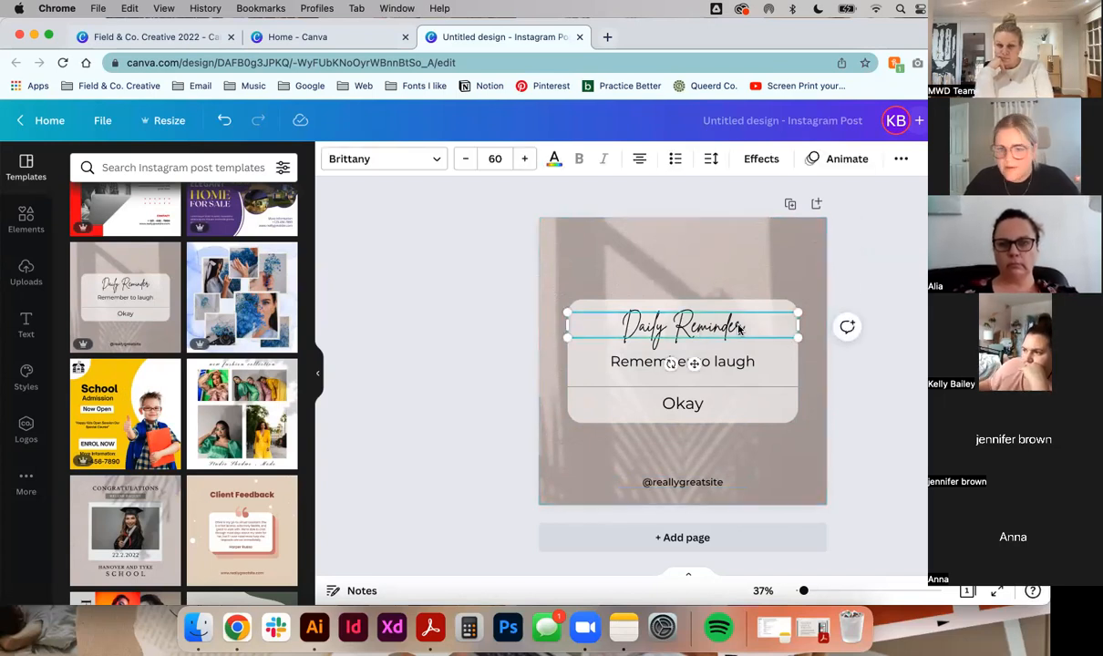
pyautogui.doubleClick(672, 331)
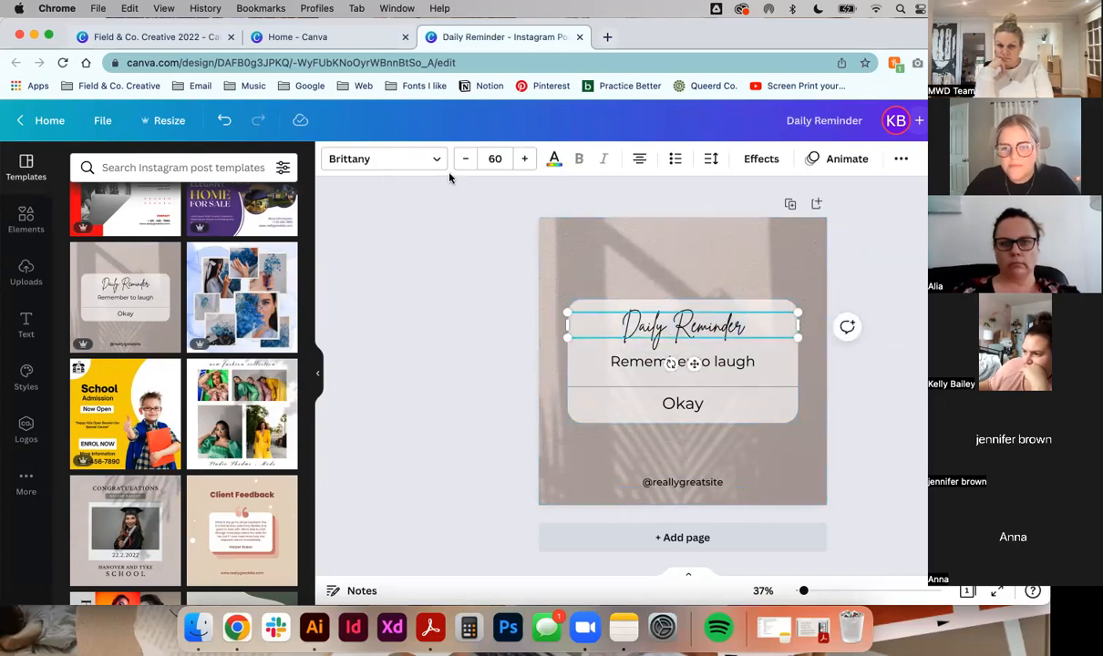
pyautogui.click(410, 163)
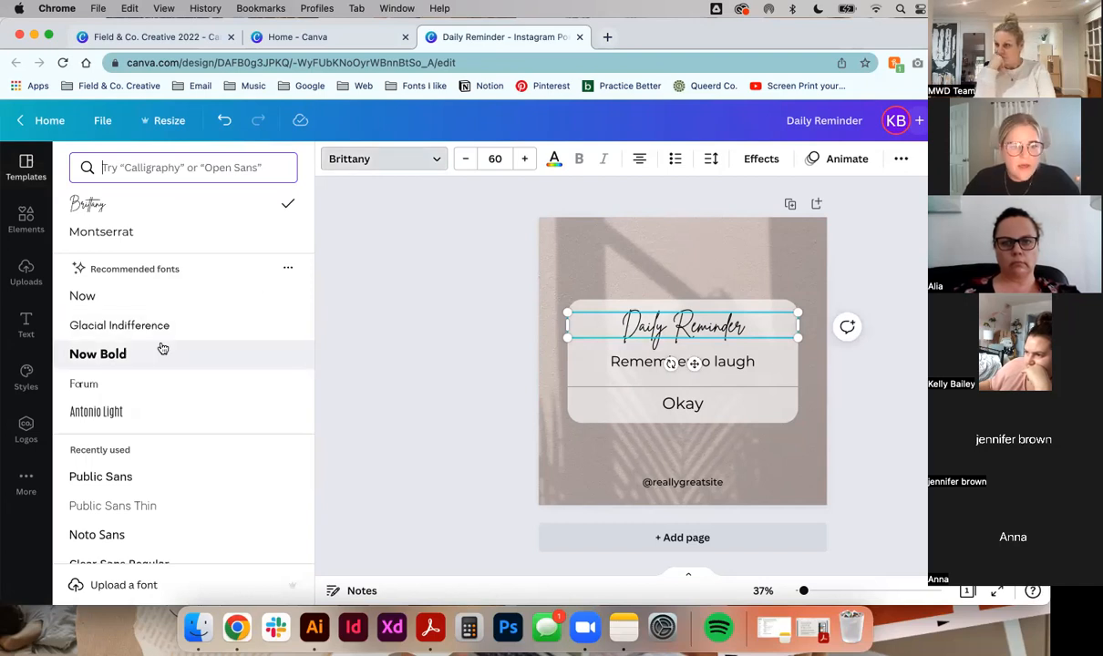
pyautogui.scroll(-8, 160, 349)
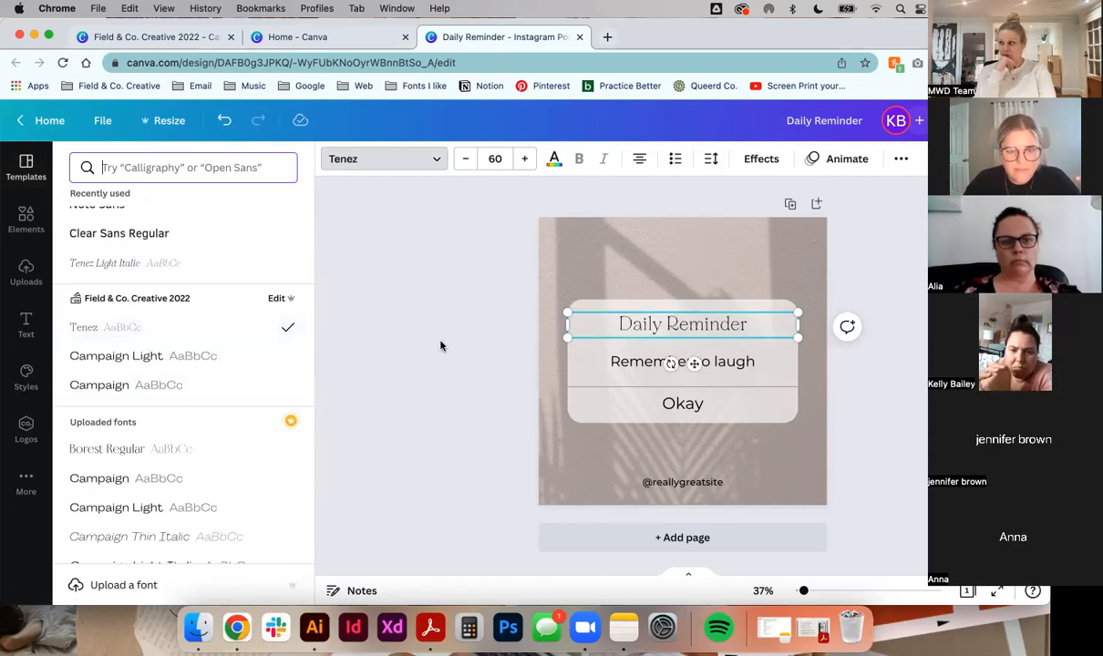
pyautogui.click(124, 331)
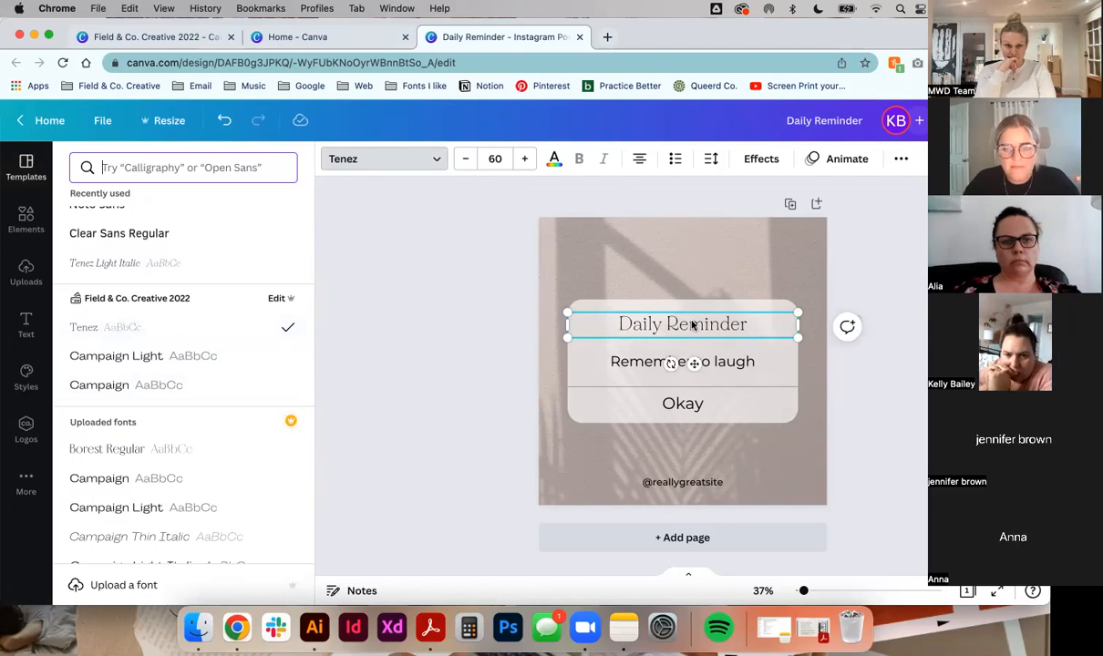
pyautogui.click(433, 350)
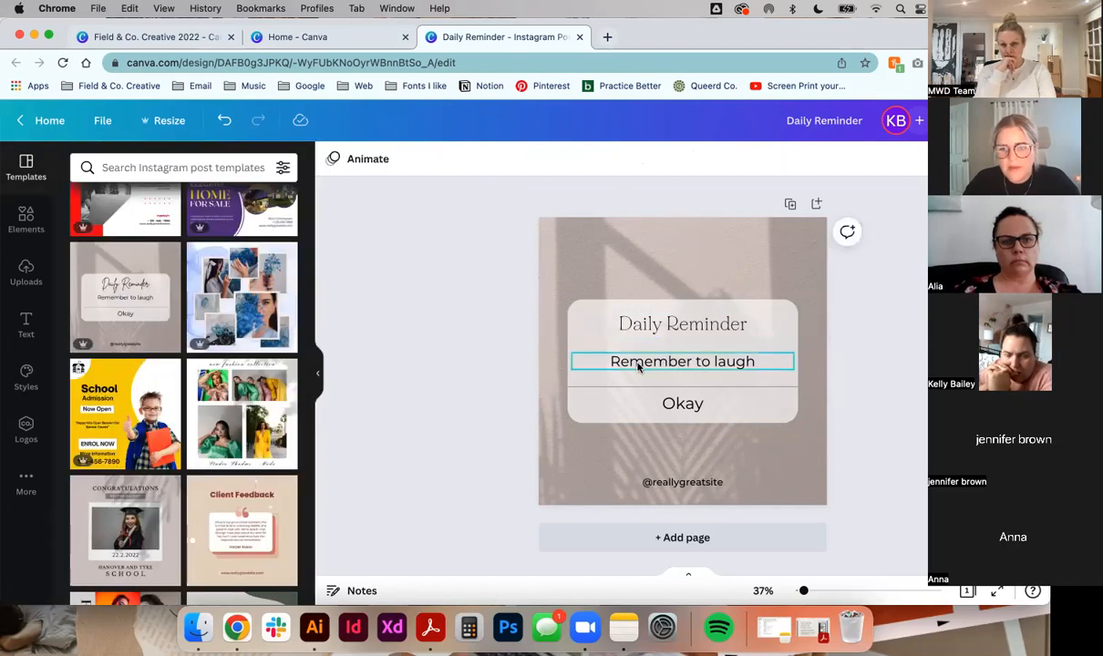
pyautogui.click(638, 366)
pyautogui.keyDown('shift'); pyautogui.click(676, 413); pyautogui.keyUp('shift')
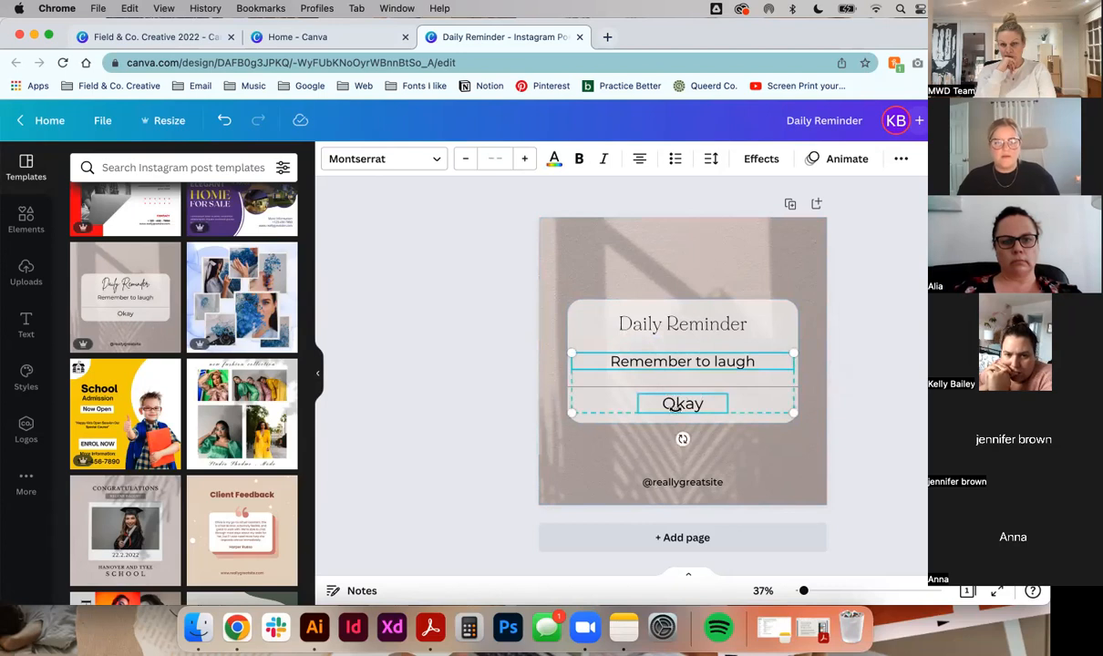
pyautogui.keyDown('shift'); pyautogui.click(683, 485); pyautogui.keyUp('shift')
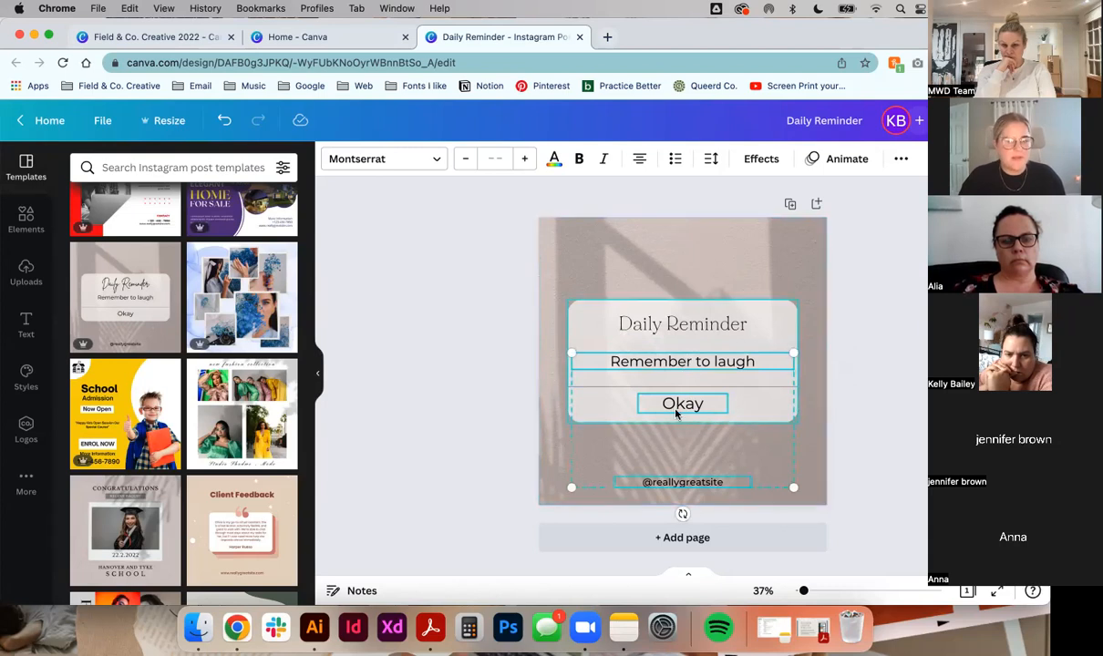
pyautogui.click(418, 166)
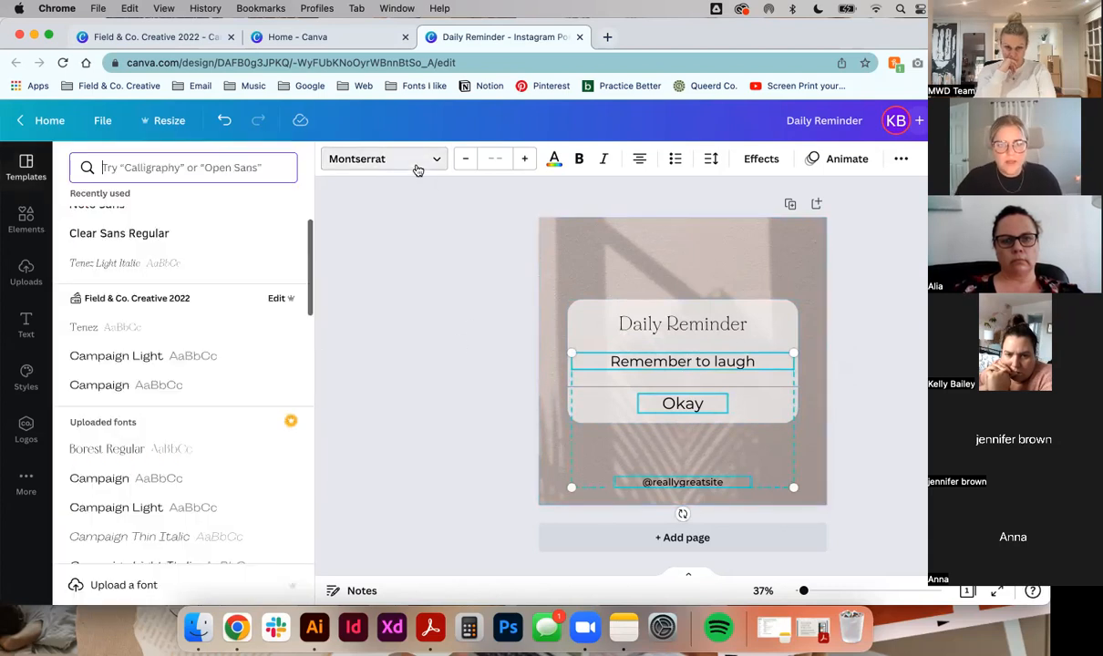
pyautogui.click(168, 359)
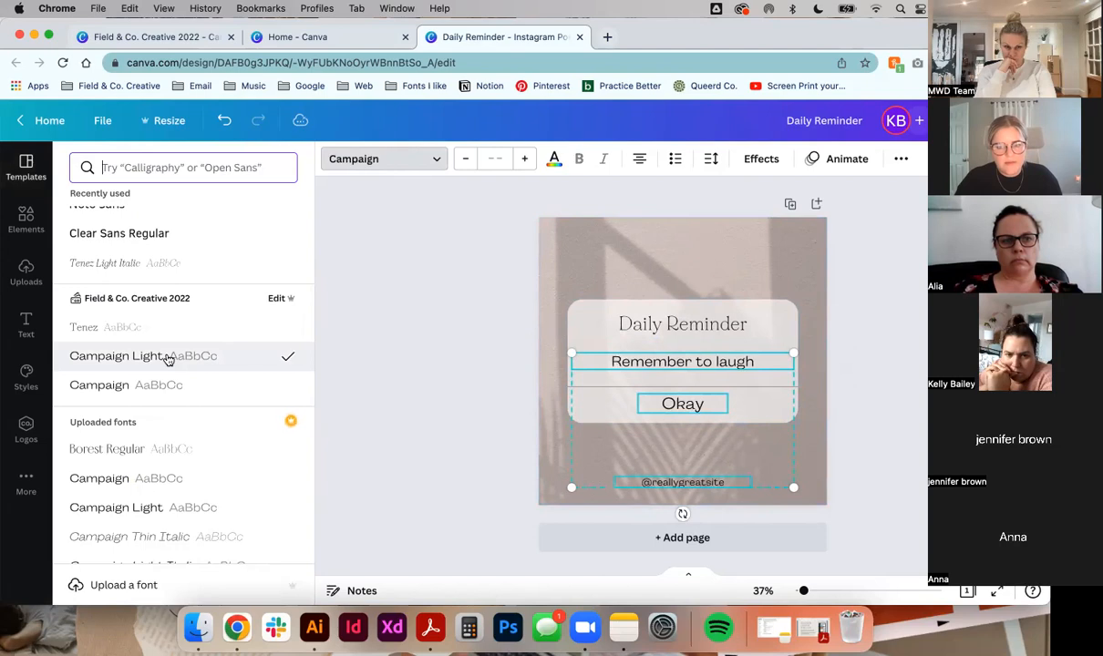
pyautogui.click(453, 244)
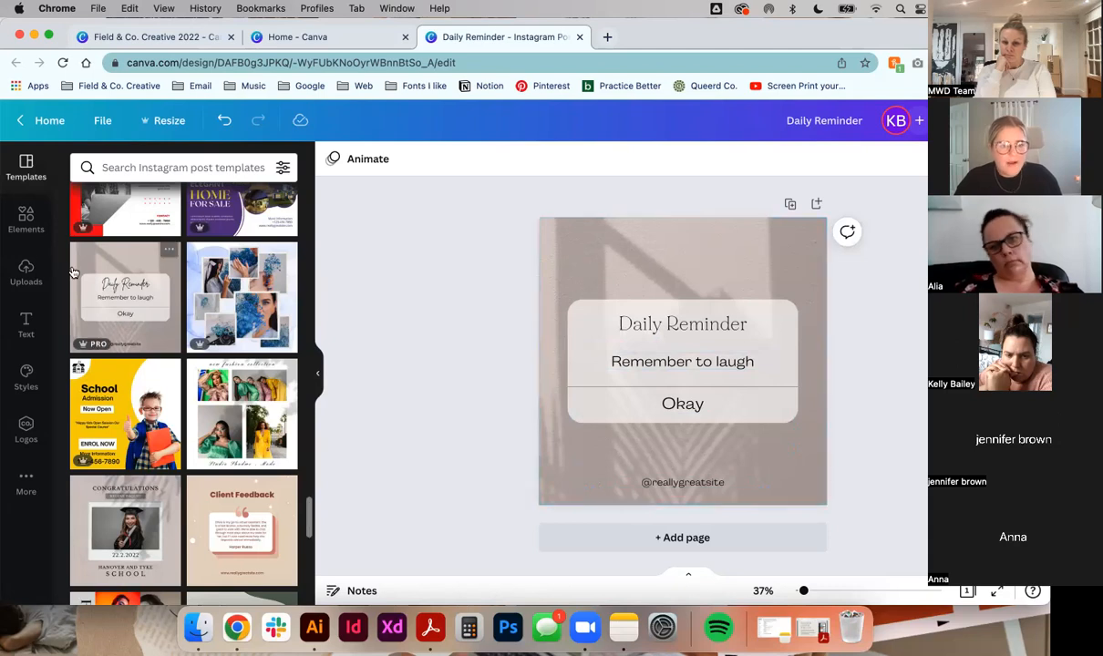
# Search the element photos for "aesthetic" and replace the post's background with the grey plant-shadow photo
pyautogui.click(26, 223)
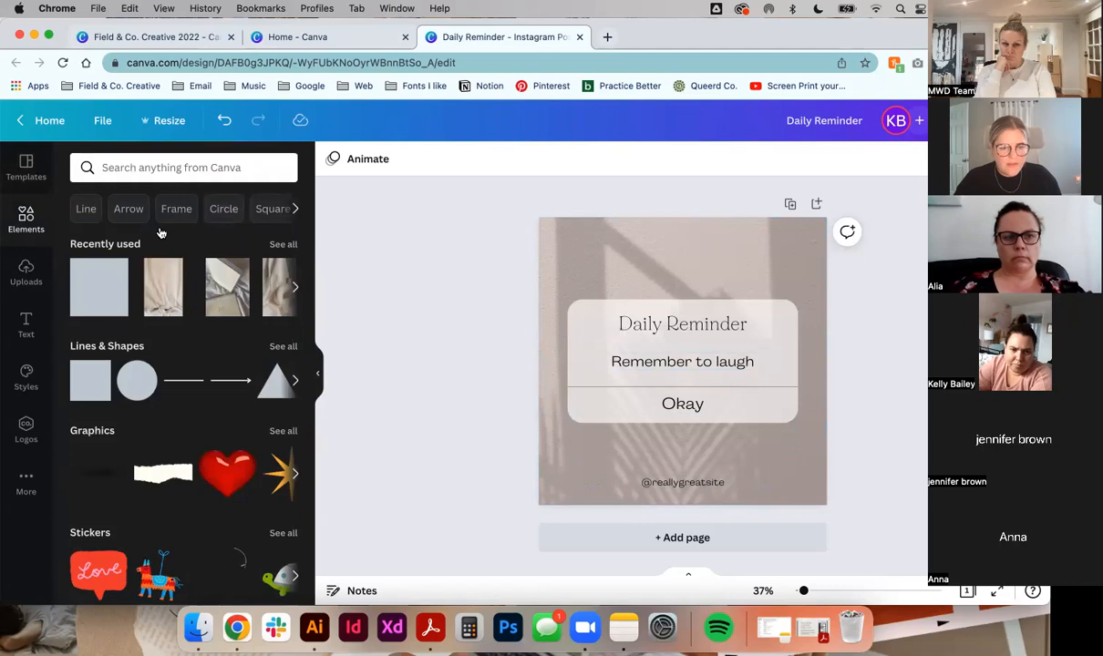
pyautogui.hscroll(3, 233, 217)
pyautogui.hscroll(2, 234, 219)
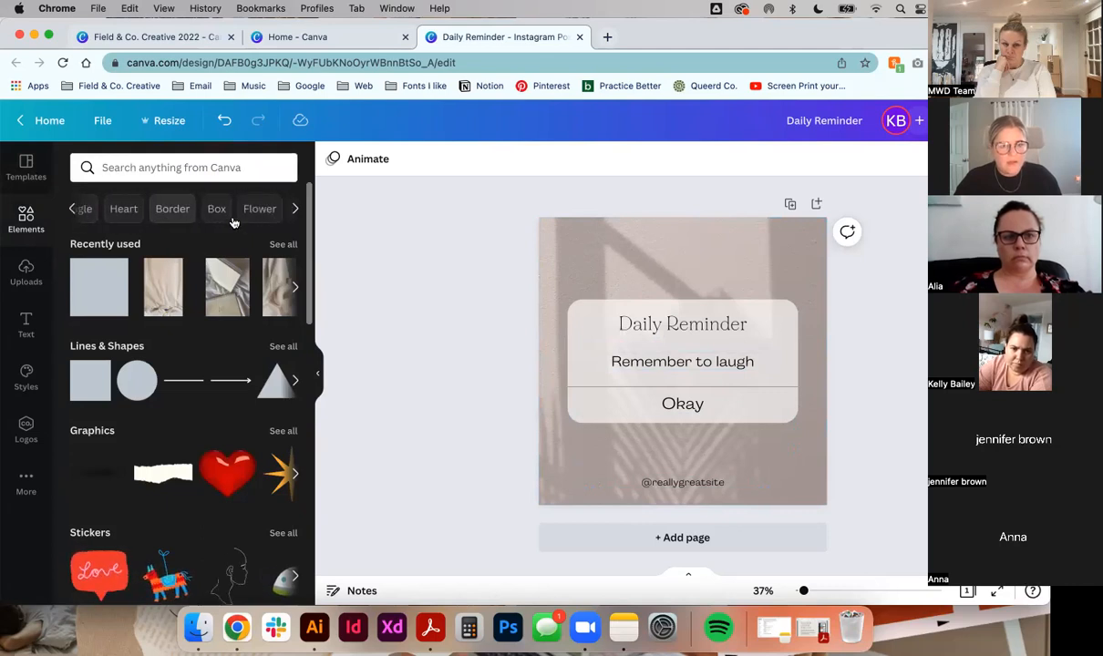
pyautogui.click(187, 168)
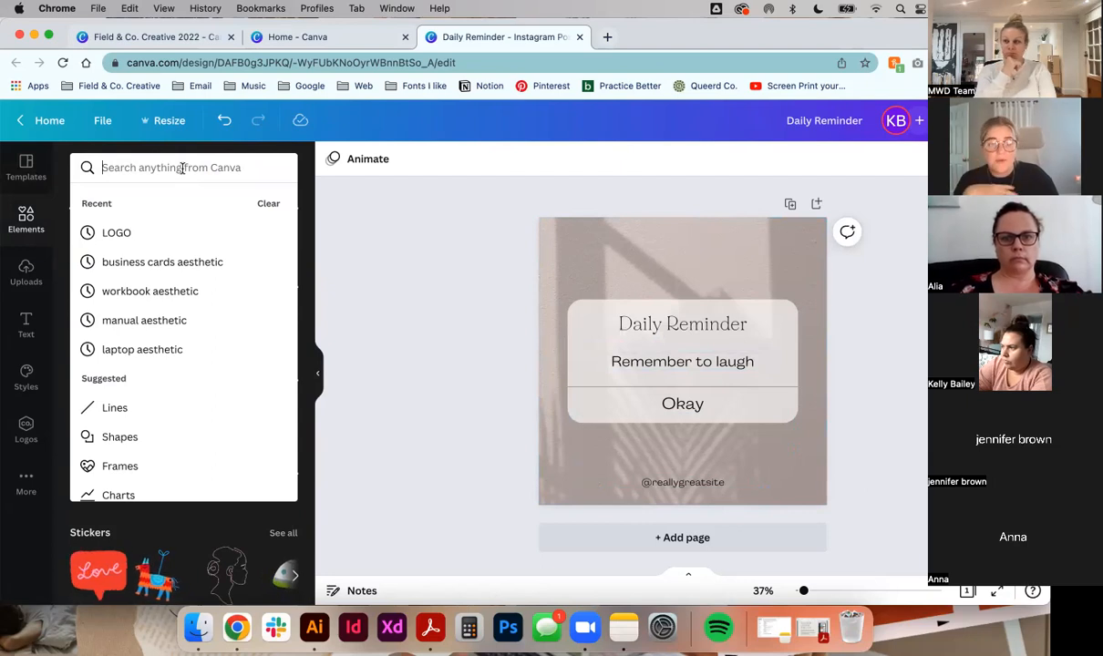
pyautogui.write('aesthetic')
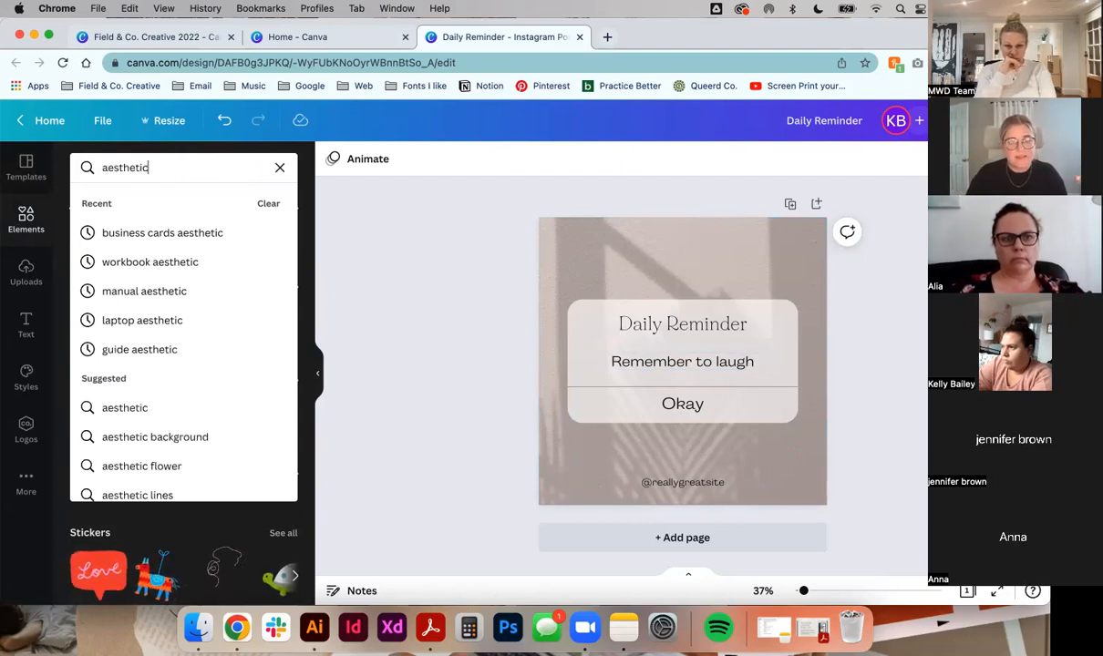
pyautogui.press('Return')
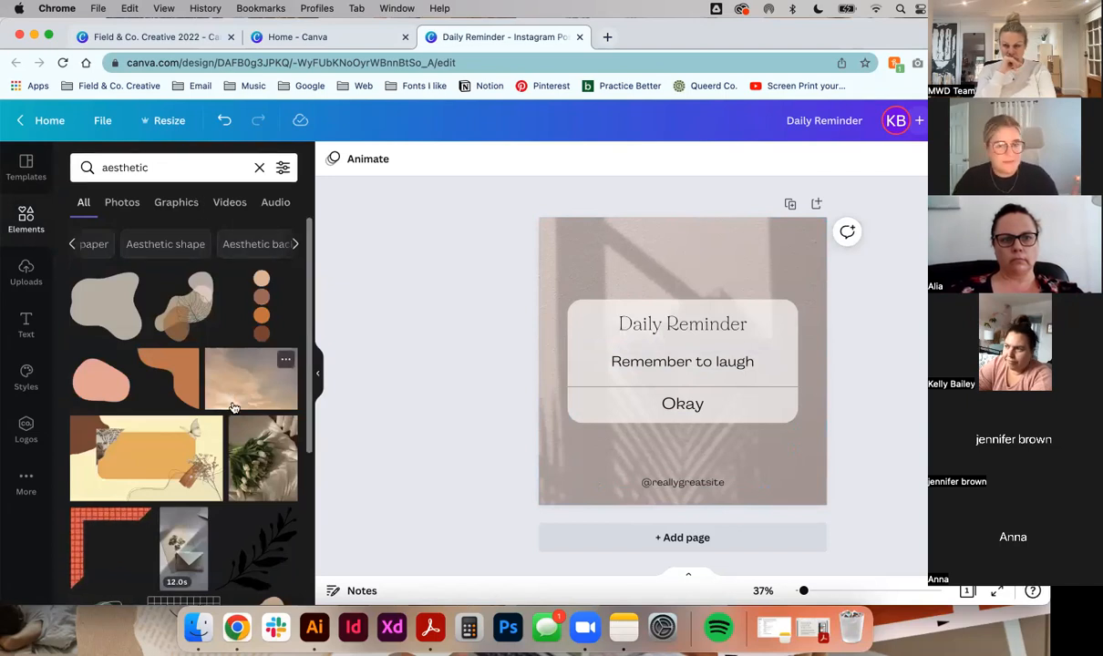
pyautogui.click(124, 204)
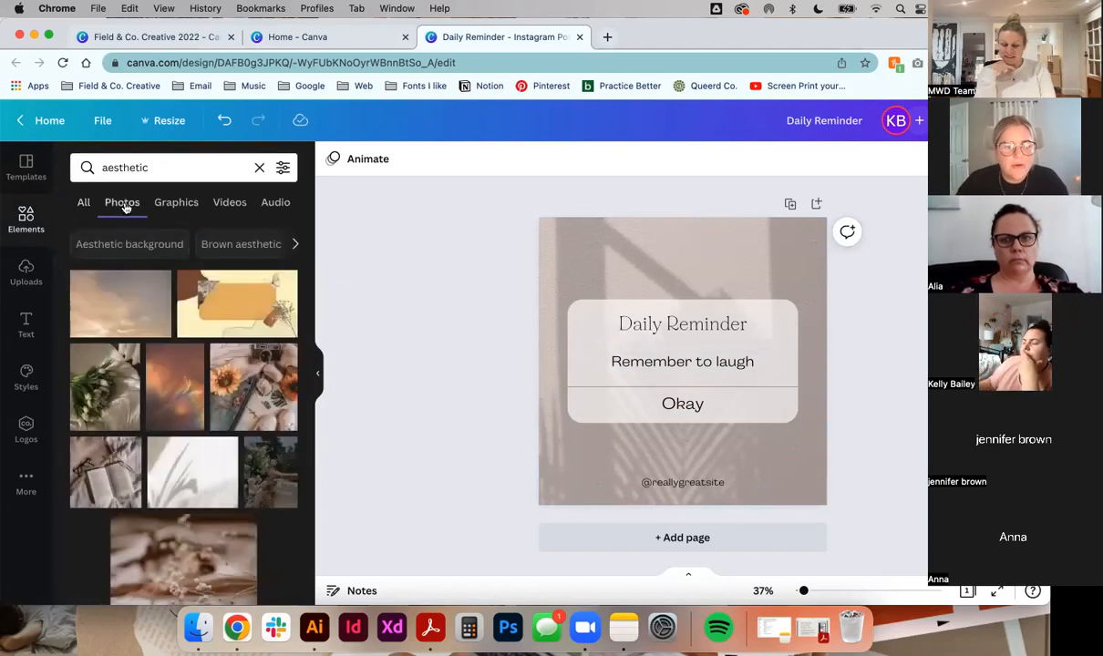
pyautogui.scroll(-5, 202, 431)
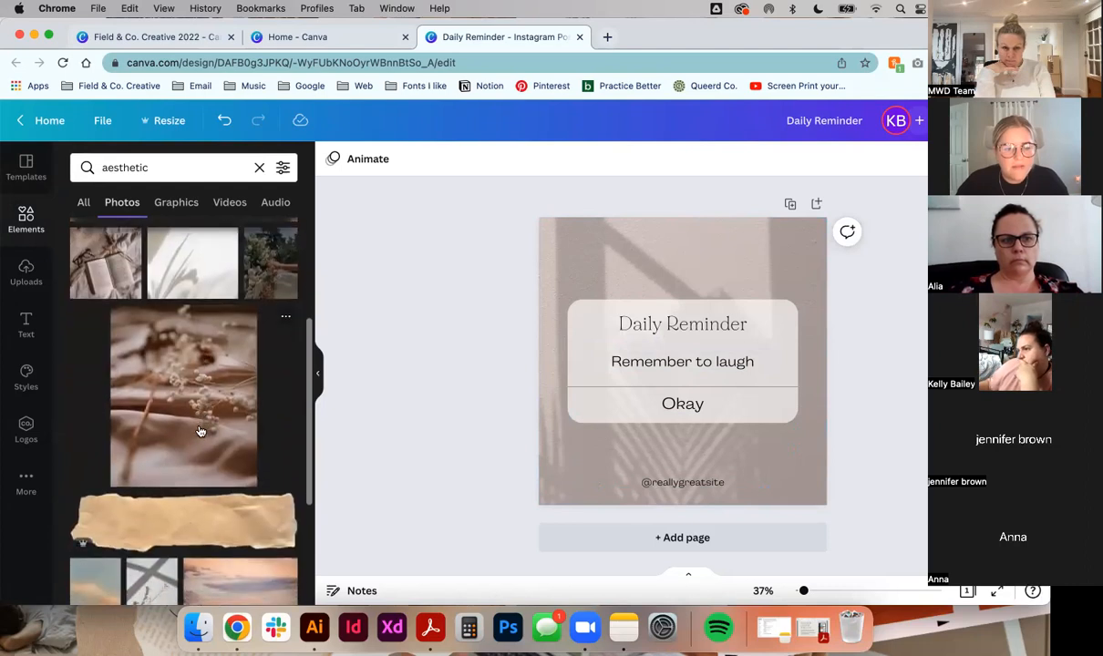
pyautogui.scroll(-2, 202, 430)
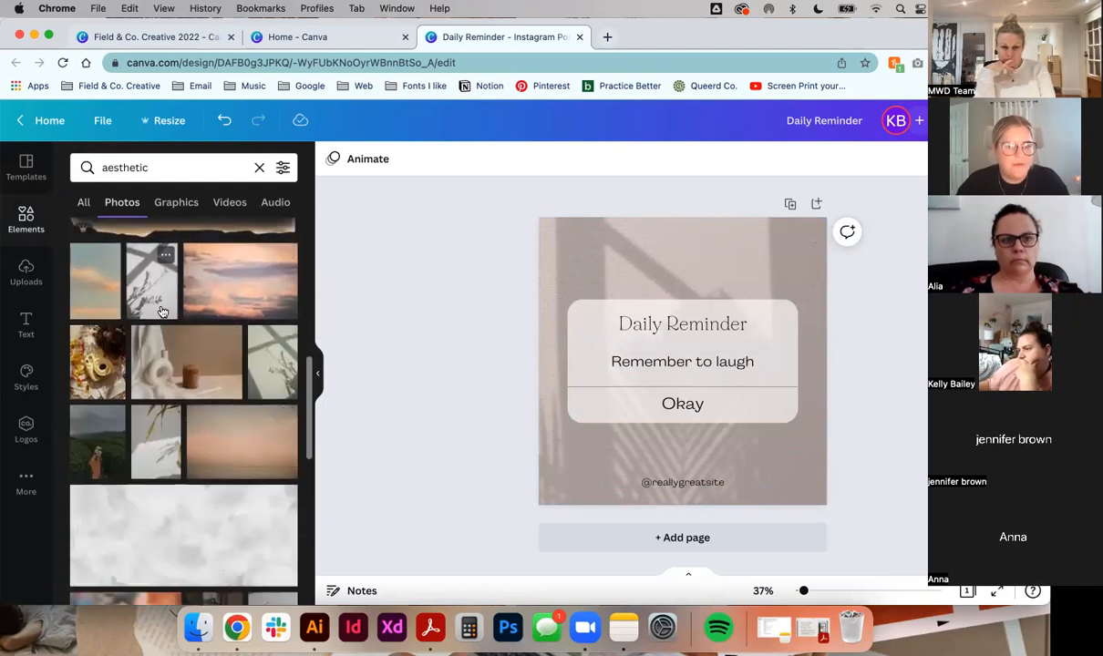
pyautogui.moveTo(152, 280); pyautogui.dragTo(598, 284)
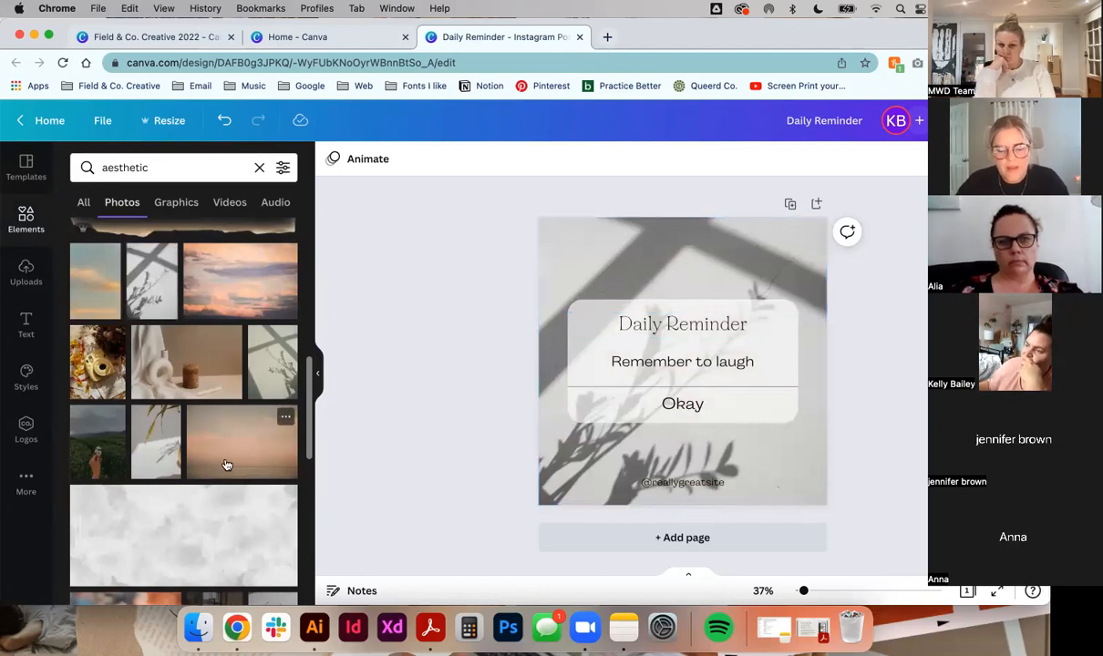
# Try the pink sunset-over-sea photo as the background, browse the other aesthetic photos, and undo the background swap
pyautogui.moveTo(226, 459); pyautogui.dragTo(682, 311)
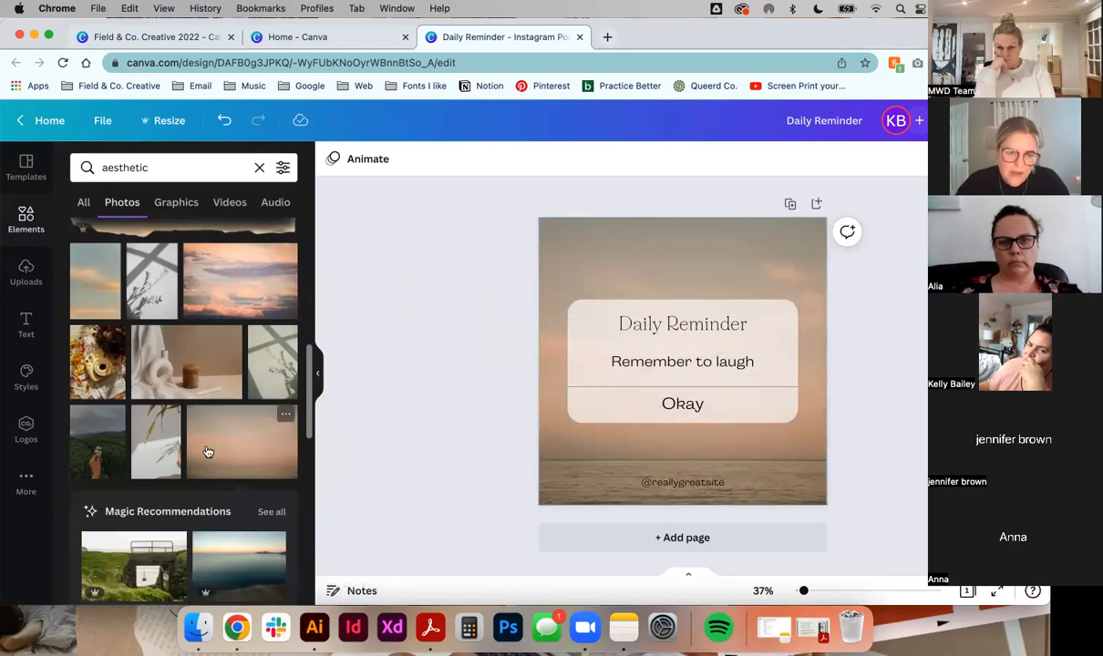
pyautogui.scroll(-6, 208, 452)
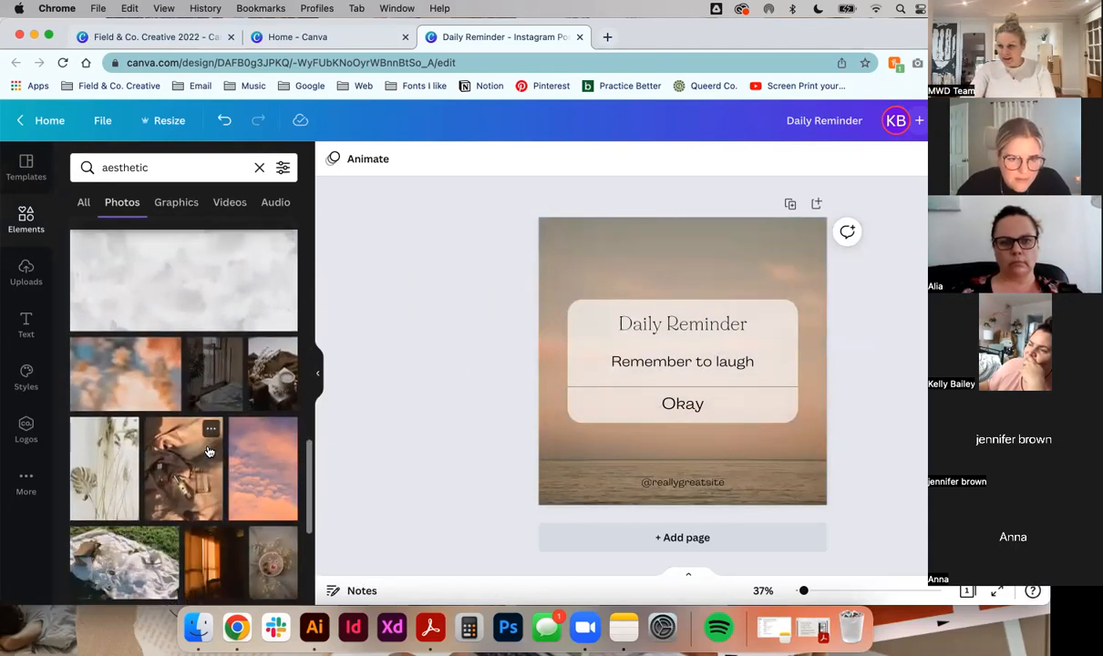
pyautogui.scroll(-5, 208, 452)
pyautogui.scroll(1, 208, 452)
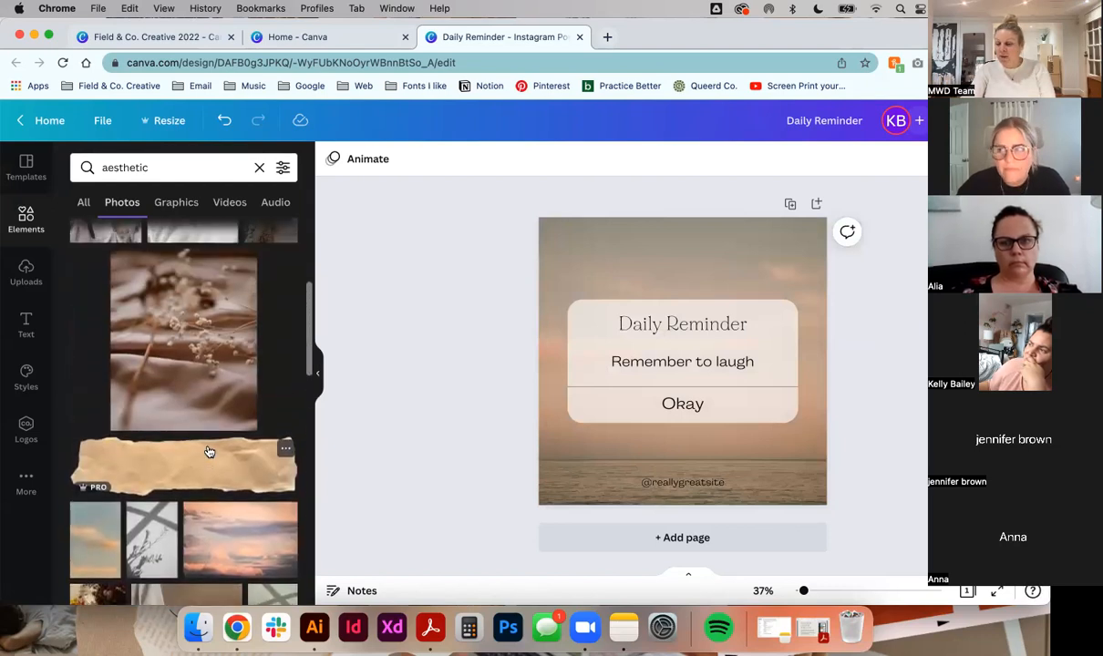
pyautogui.scroll(10, 208, 452)
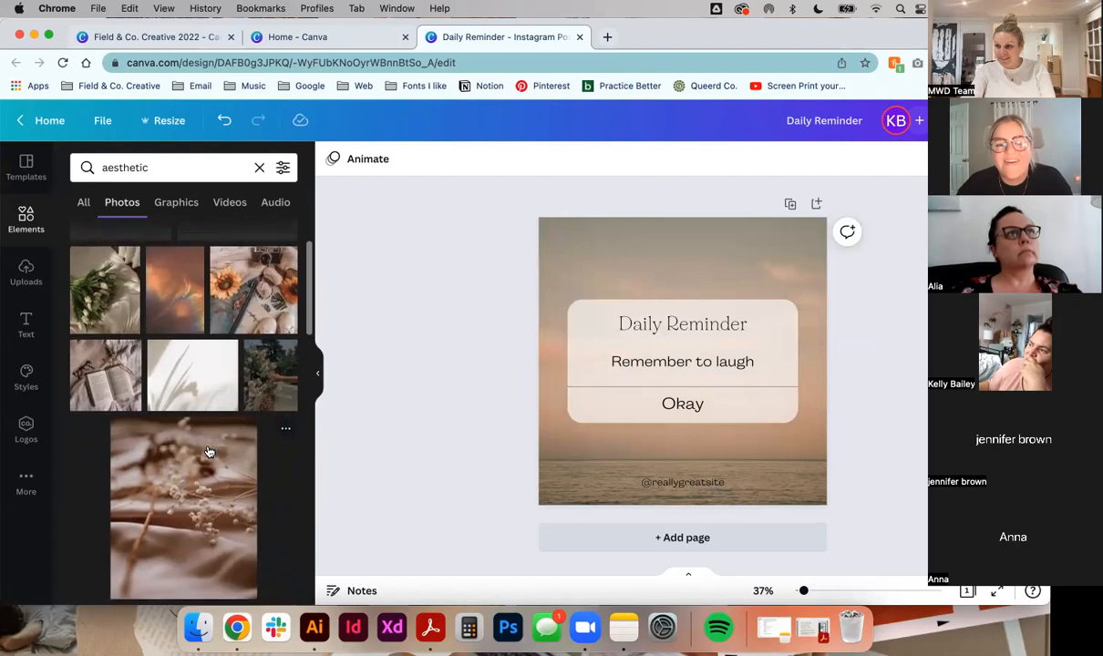
pyautogui.click(212, 451)
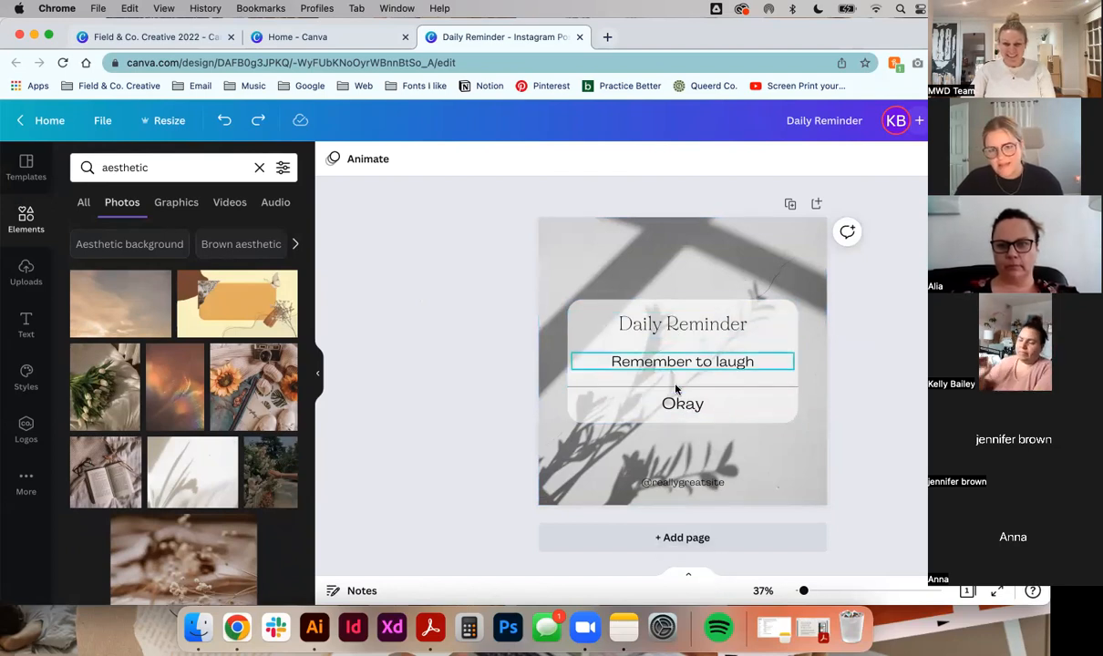
# Enlarge the plant-shadow background photo within its crop and reposition it so the branches fill the post
pyautogui.click(727, 268)
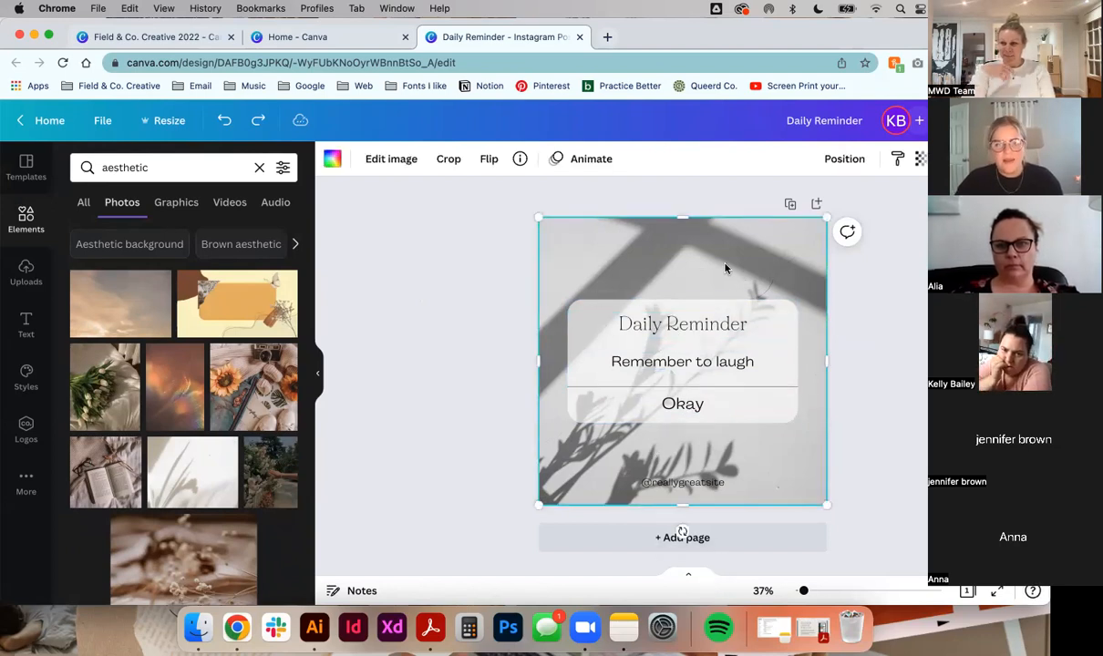
pyautogui.doubleClick(727, 268)
pyautogui.click(836, 444)
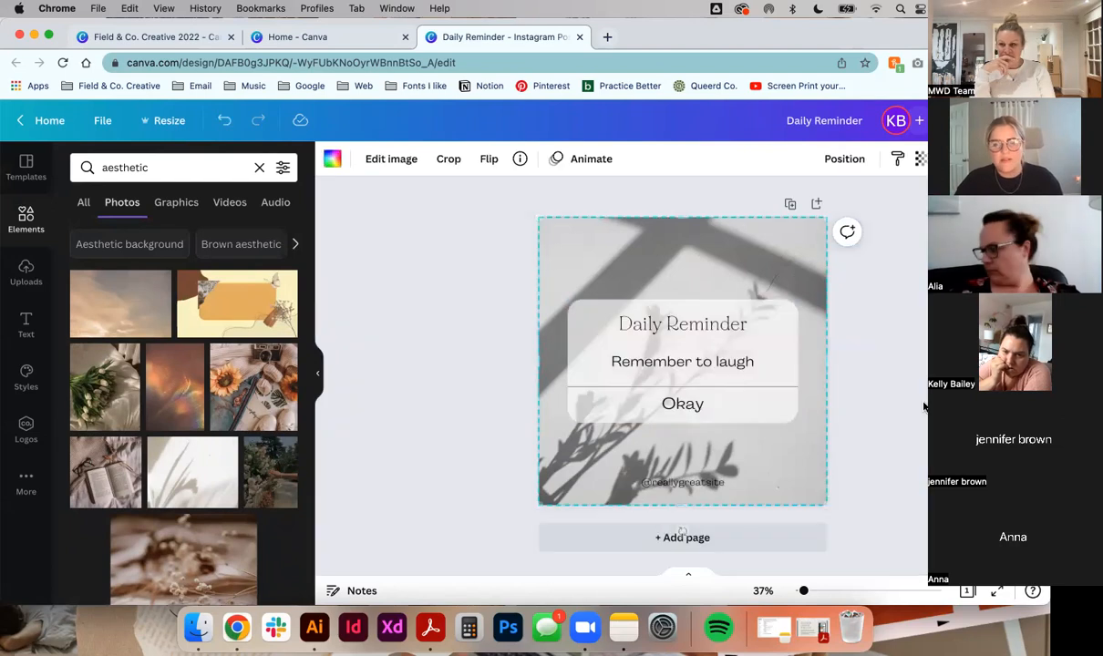
pyautogui.doubleClick(743, 265)
pyautogui.moveTo(743, 268); pyautogui.dragTo(738, 236)
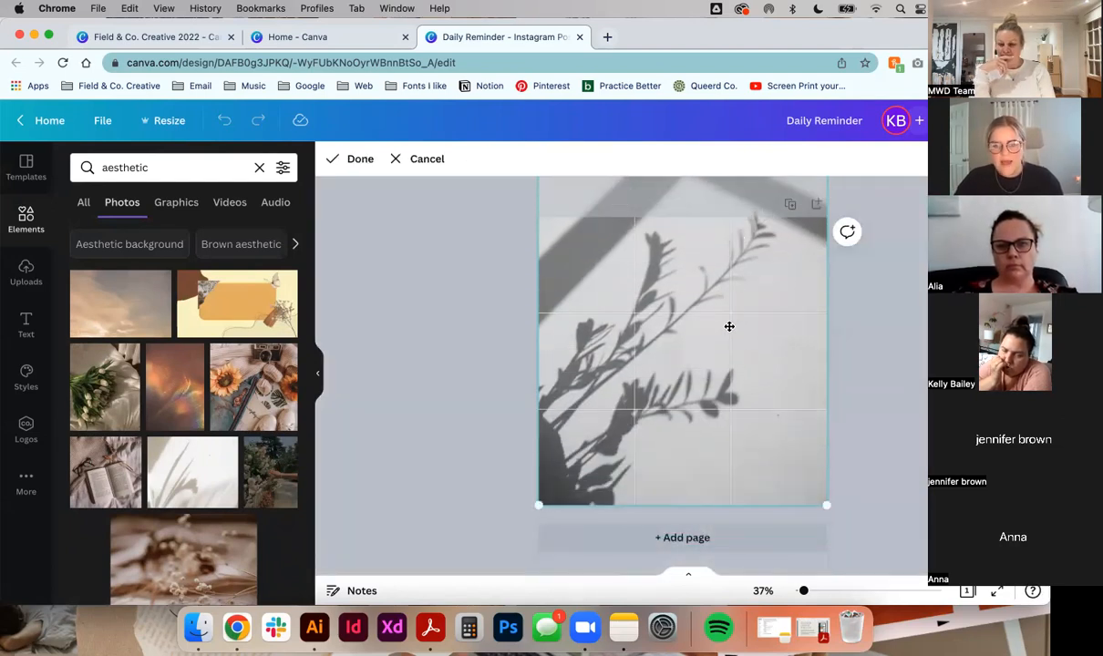
pyautogui.moveTo(826, 504); pyautogui.dragTo(922, 567)
pyautogui.moveTo(704, 370); pyautogui.dragTo(621, 314)
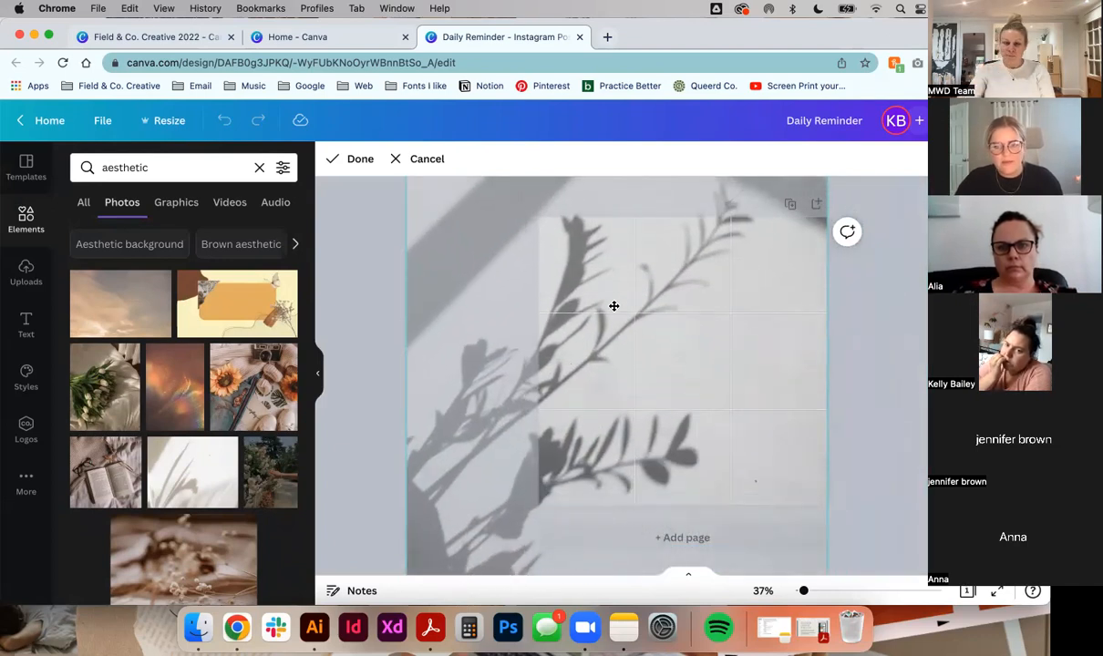
pyautogui.click(920, 406)
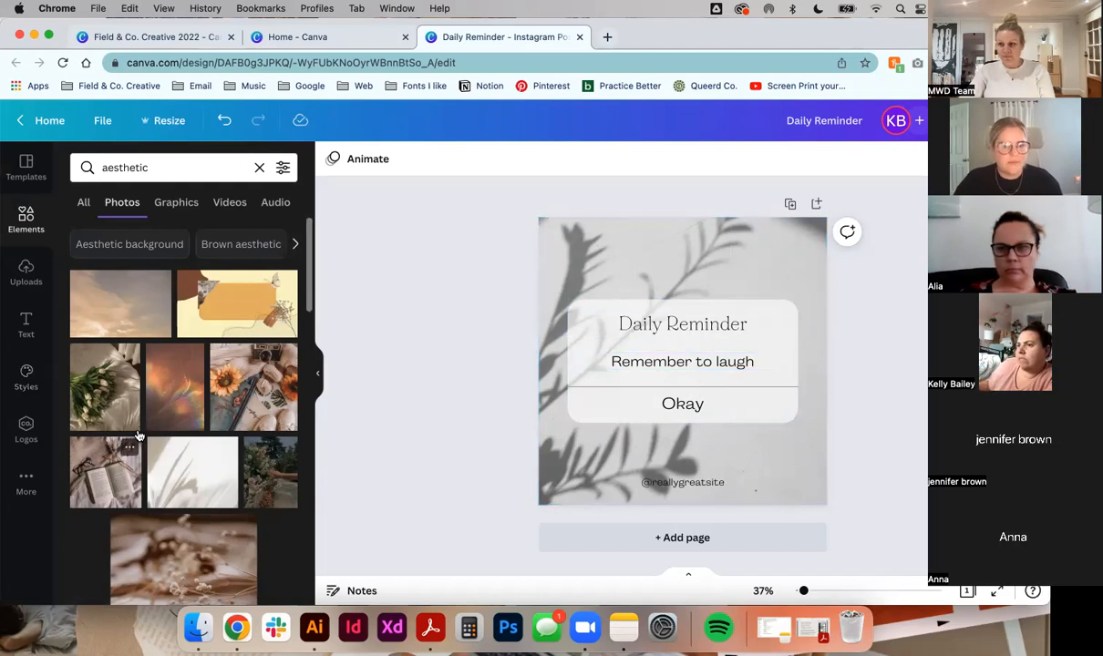
# Replace the post's background with the golden cloudy sky photo from the aesthetic photo results
pyautogui.scroll(-6, 138, 436)
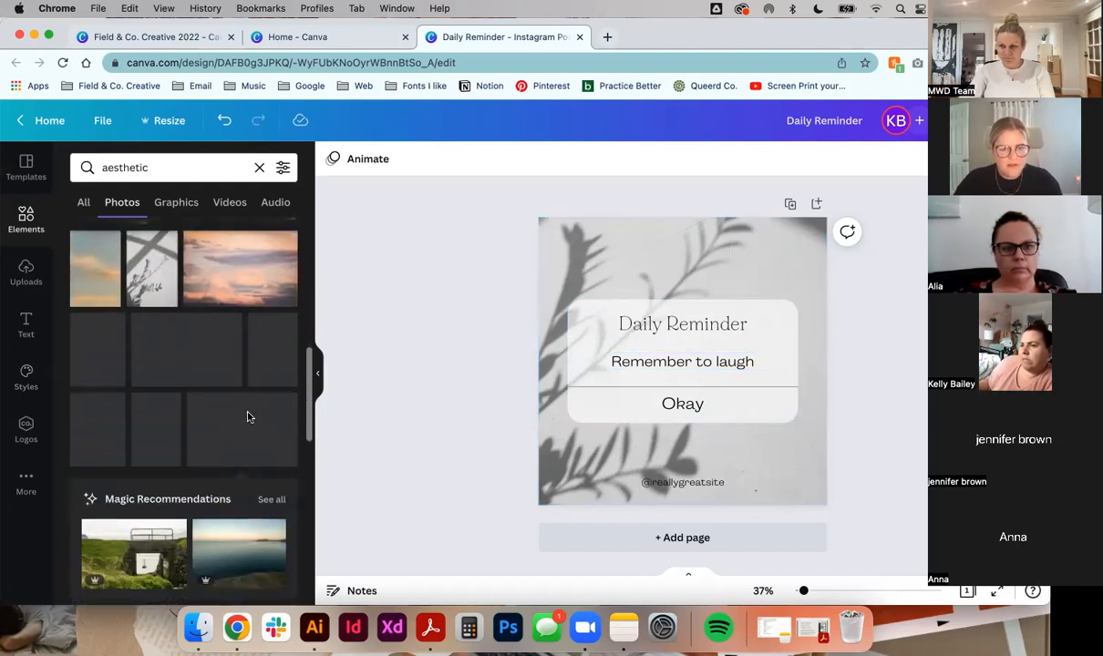
pyautogui.scroll(10, 183, 410)
pyautogui.moveTo(111, 296); pyautogui.dragTo(548, 253)
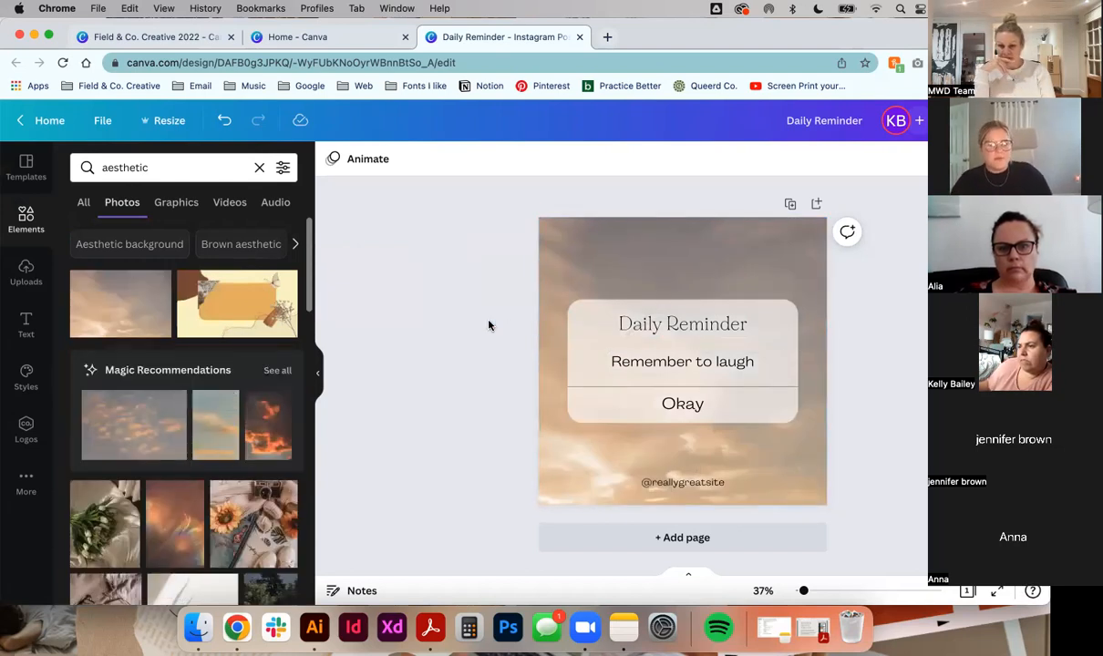
pyautogui.click(677, 483)
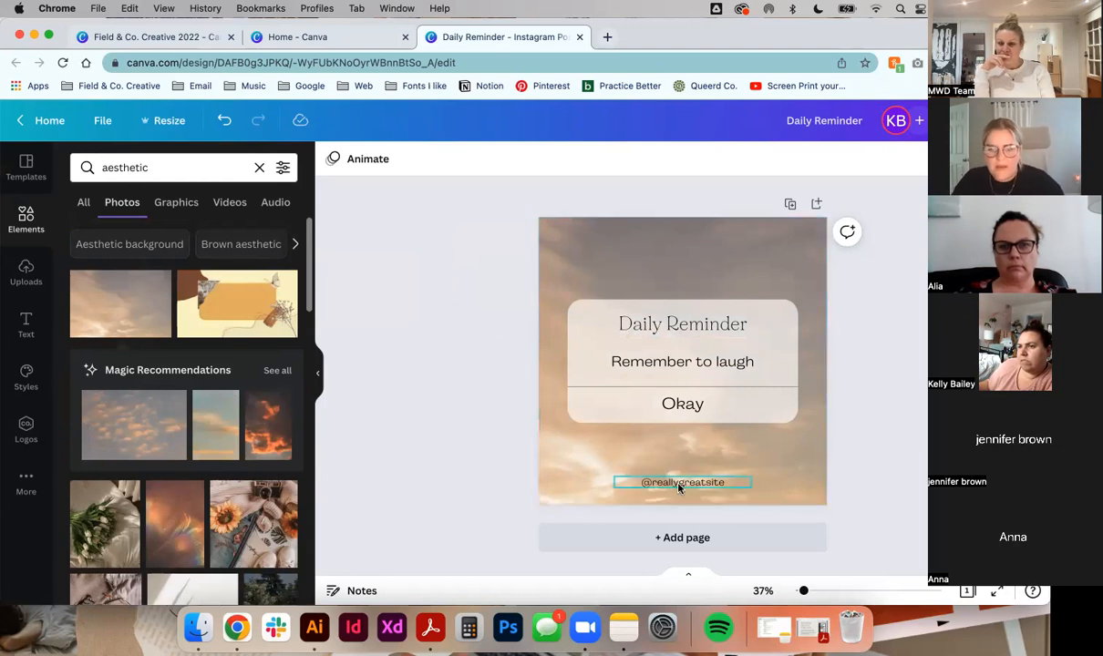
pyautogui.click(680, 483)
pyautogui.click(914, 438)
pyautogui.doubleClick(675, 483)
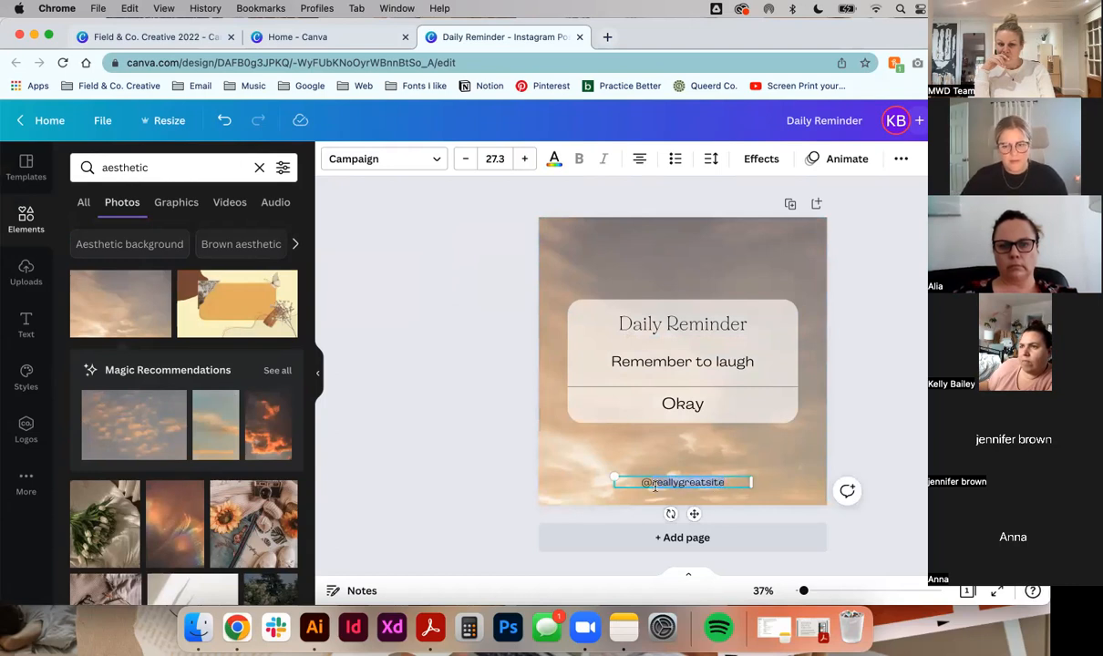
pyautogui.write('@fieldandco.creative')
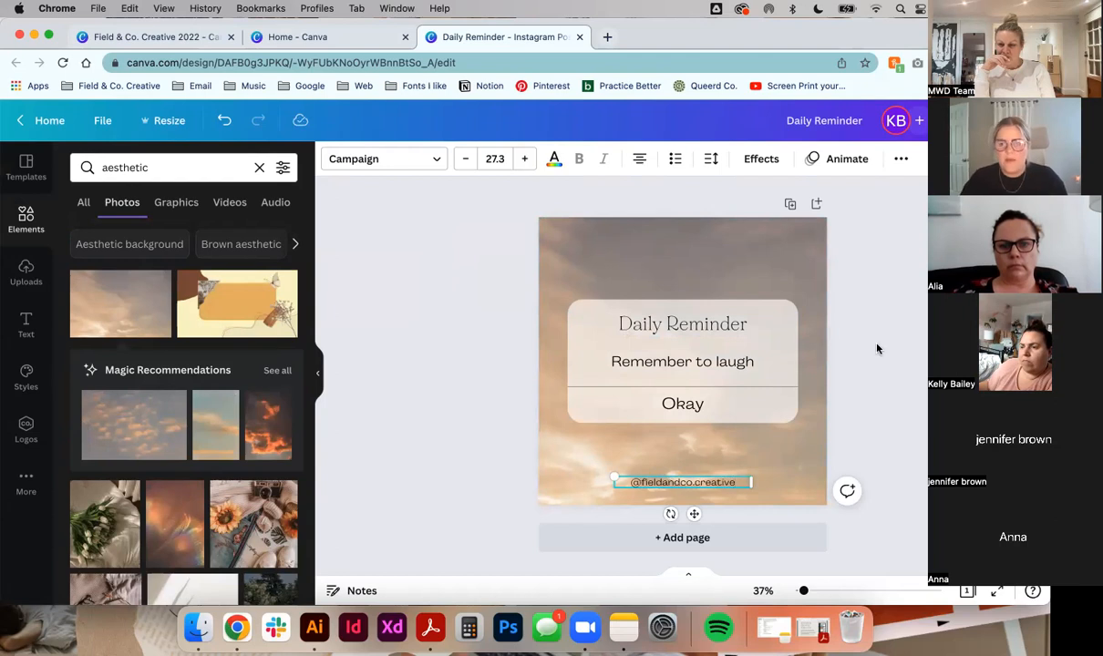
# Set the transparency of the rounded reminder card behind the text to 100
pyautogui.click(873, 349)
pyautogui.click(768, 308)
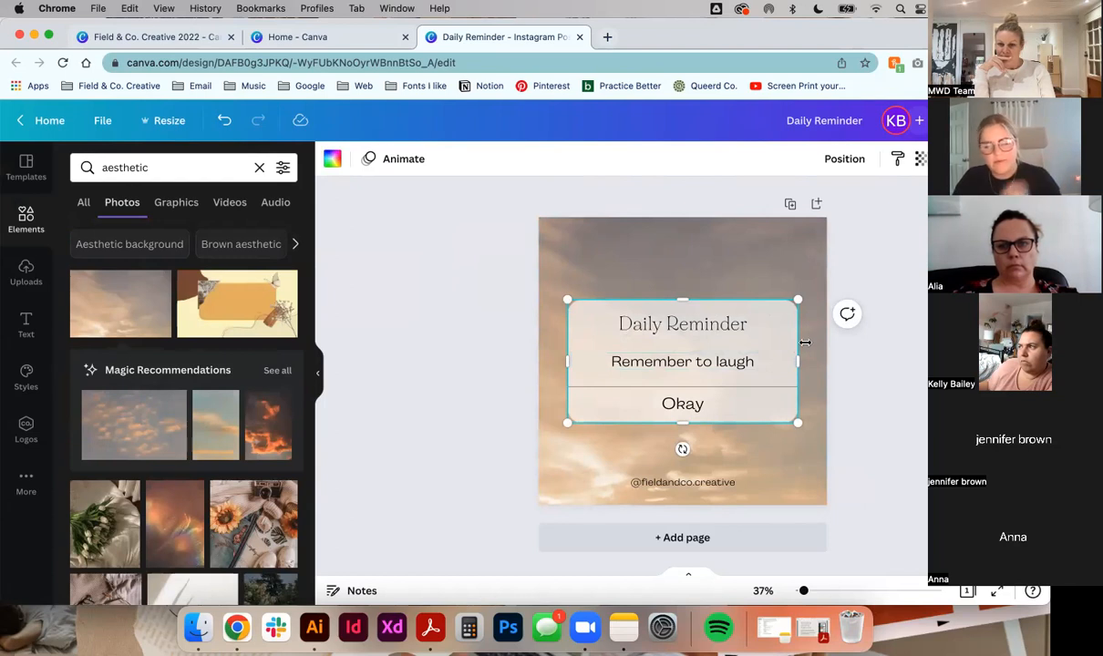
pyautogui.click(921, 162)
pyautogui.click(911, 251)
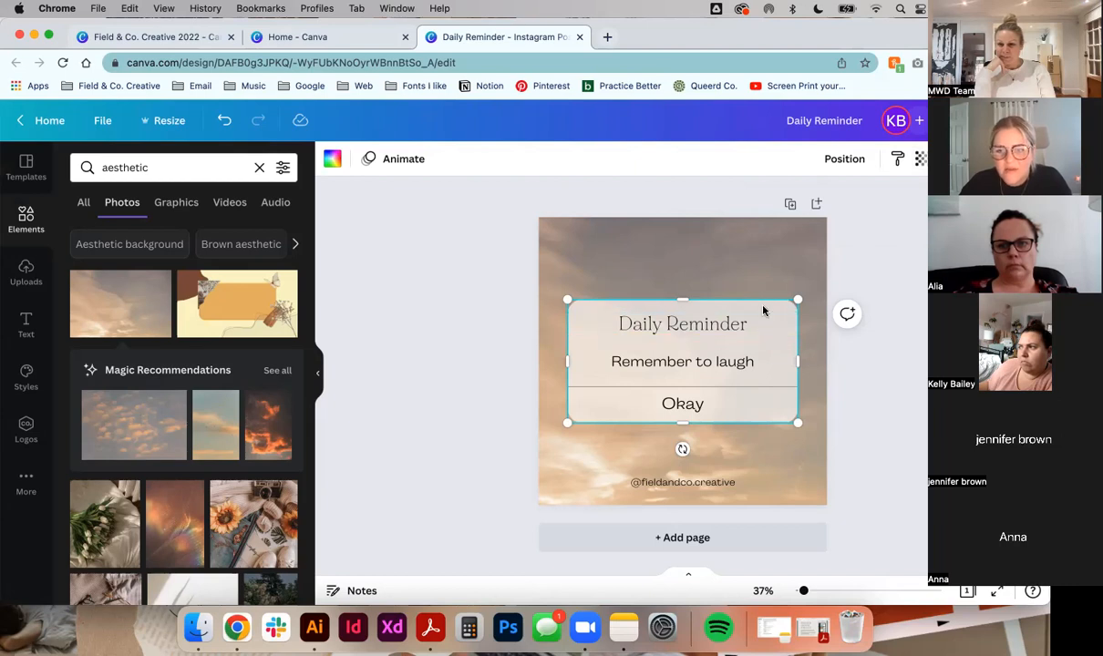
pyautogui.click(922, 162)
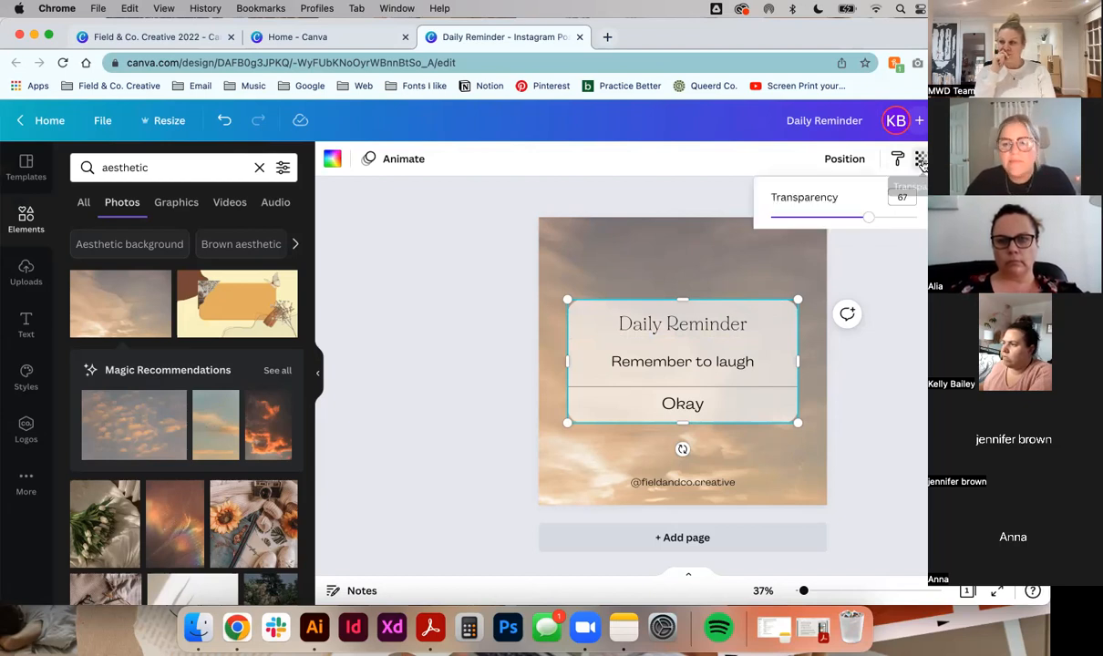
pyautogui.moveTo(867, 219); pyautogui.dragTo(916, 219)
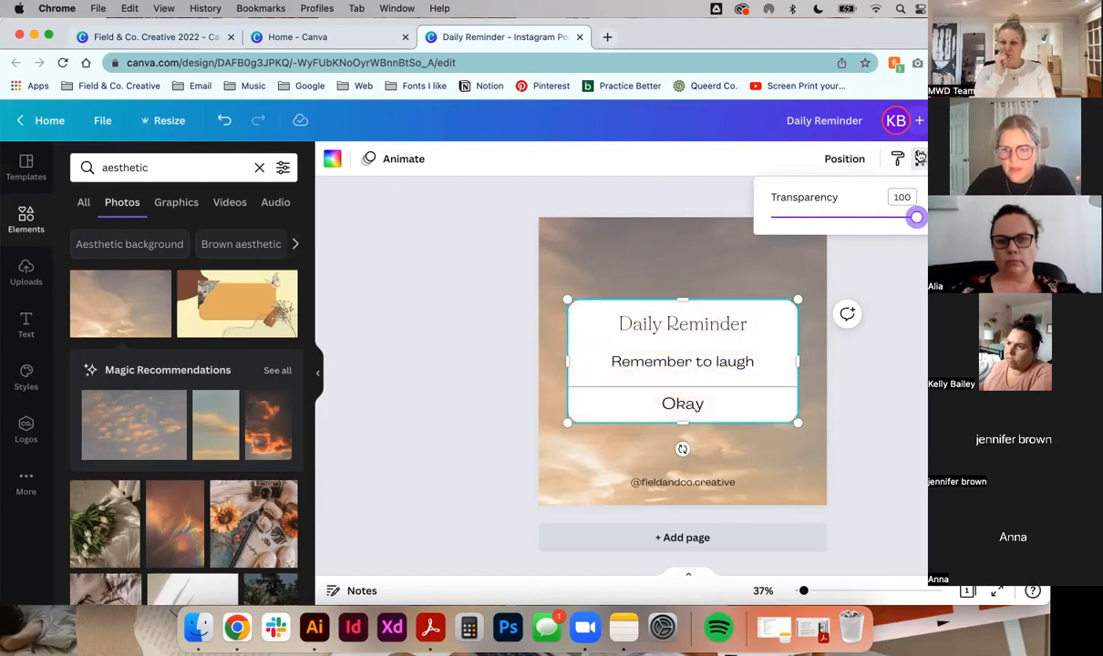
pyautogui.click(921, 160)
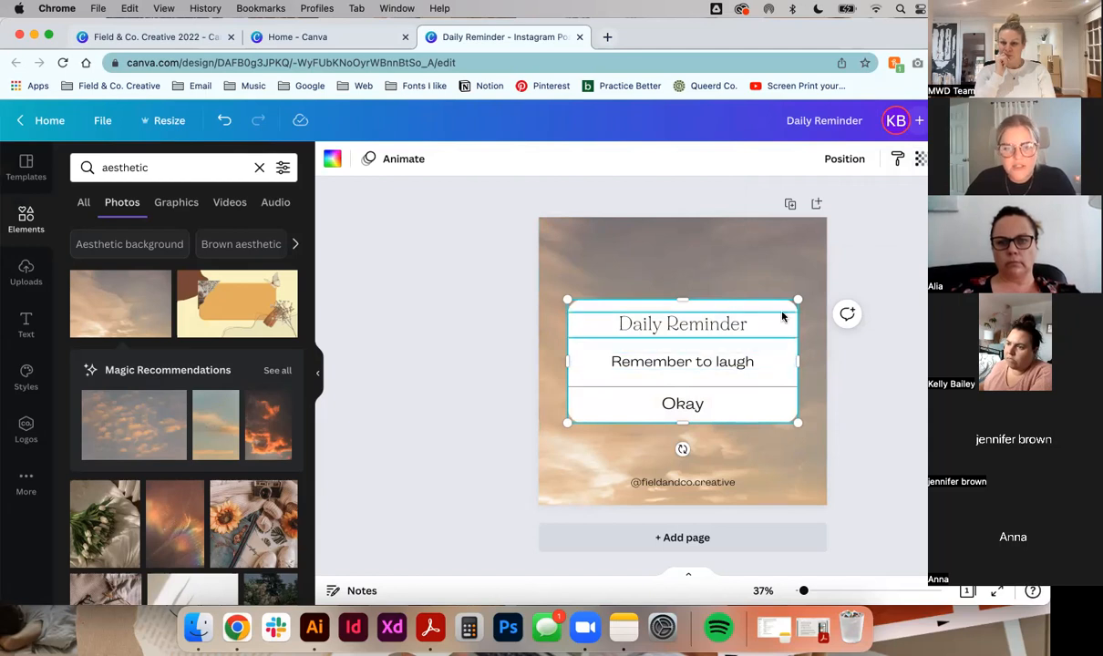
# Recolour the rounded reminder card with the cream brand colour from the Field & Co. Creative 2022 kit's fieldco_primary-cream.png palette
pyautogui.click(332, 161)
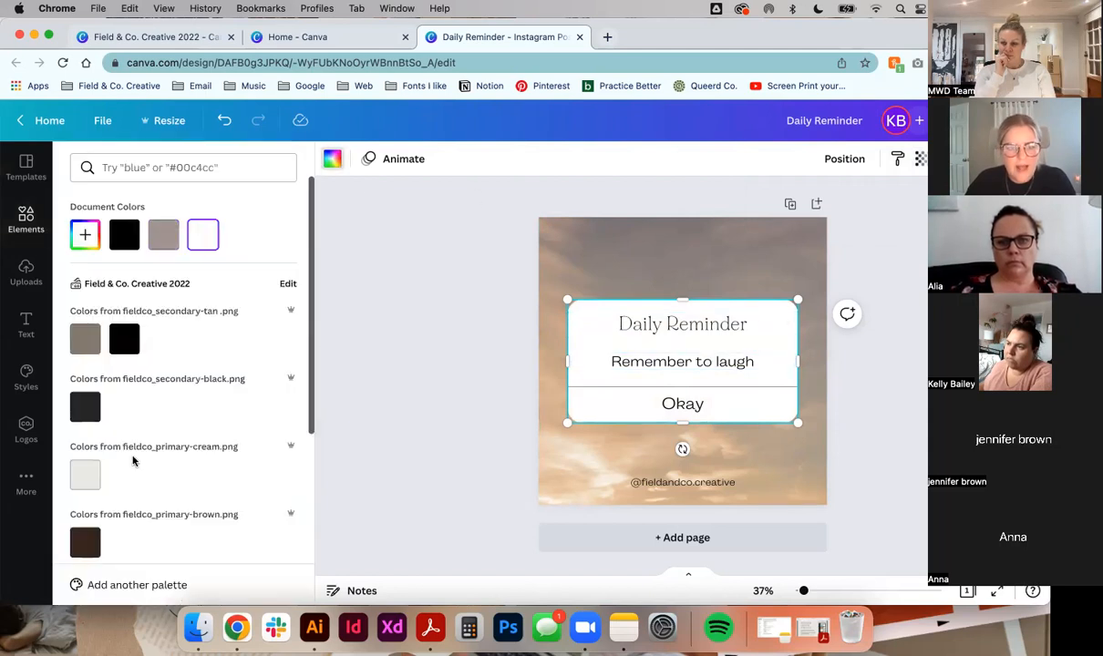
pyautogui.click(88, 478)
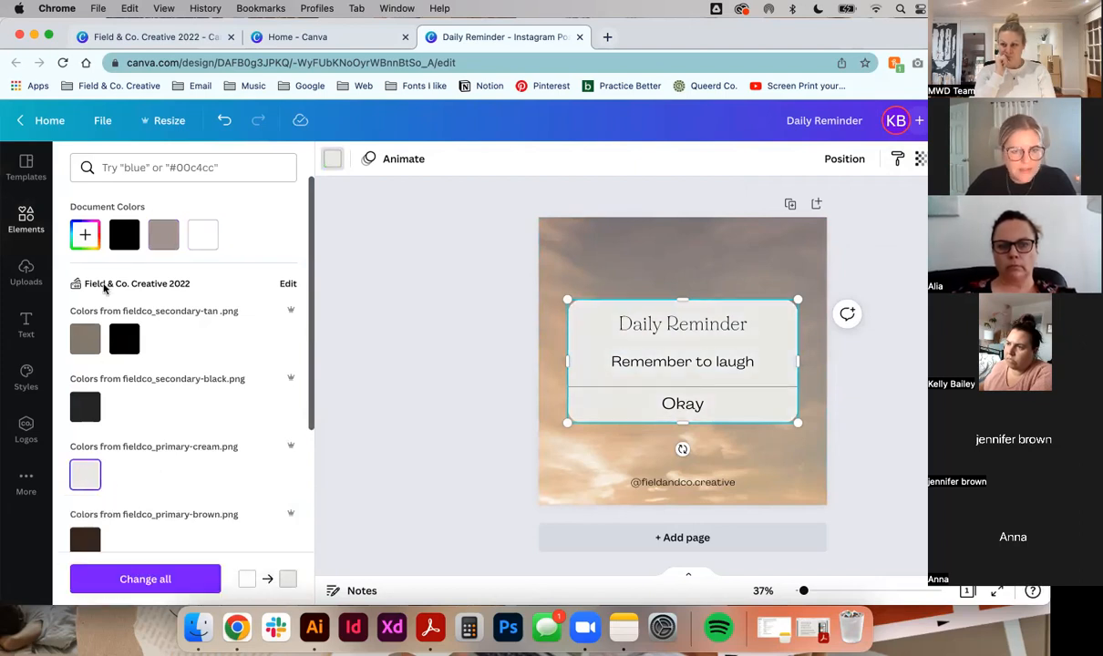
pyautogui.click(433, 291)
pyautogui.doubleClick(598, 322)
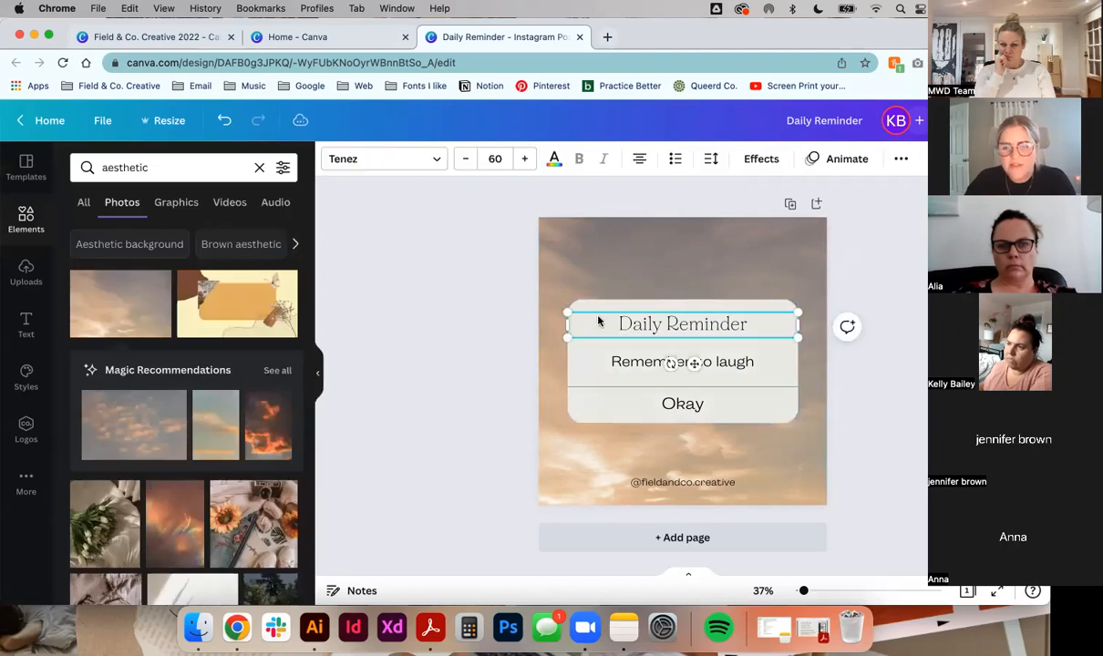
pyautogui.click(604, 304)
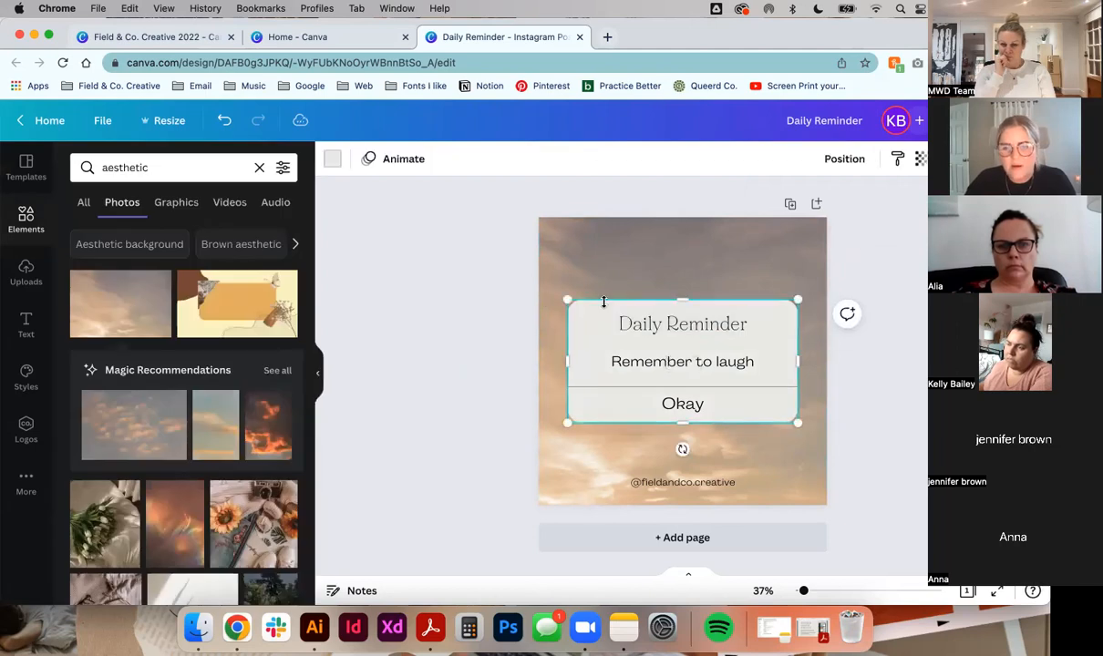
pyautogui.click(332, 160)
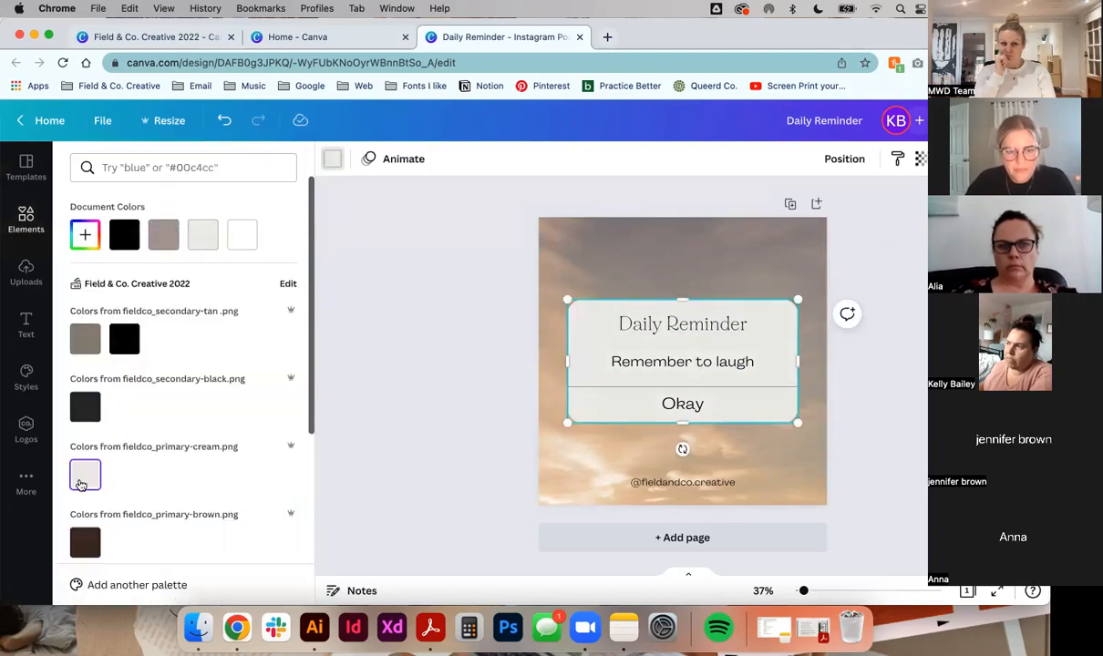
pyautogui.click(439, 273)
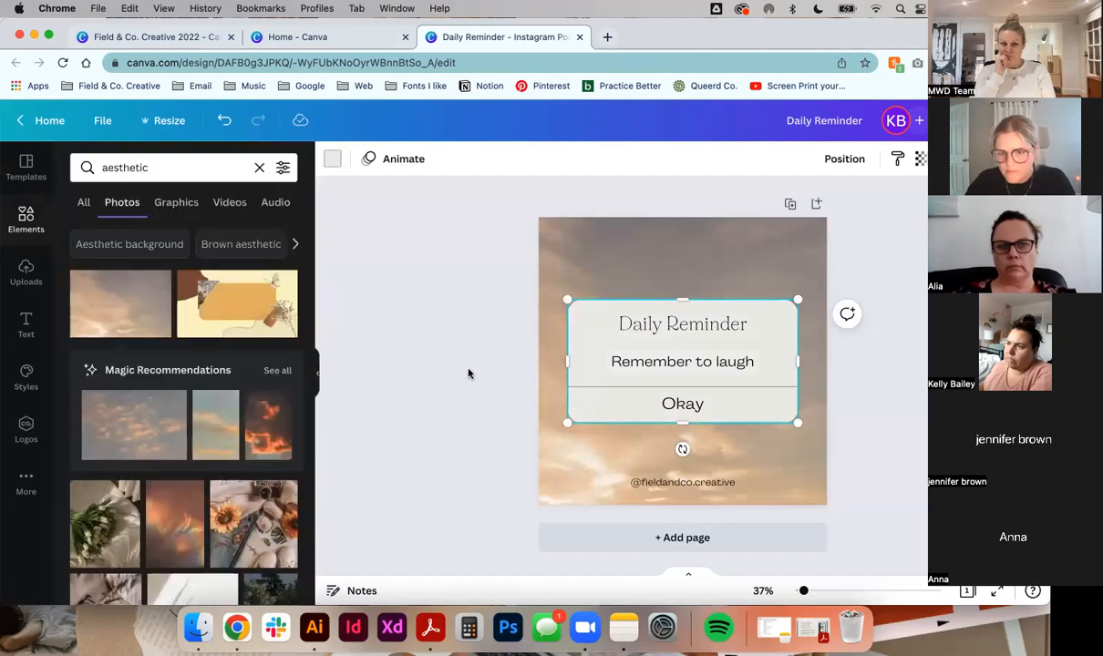
pyautogui.click(469, 373)
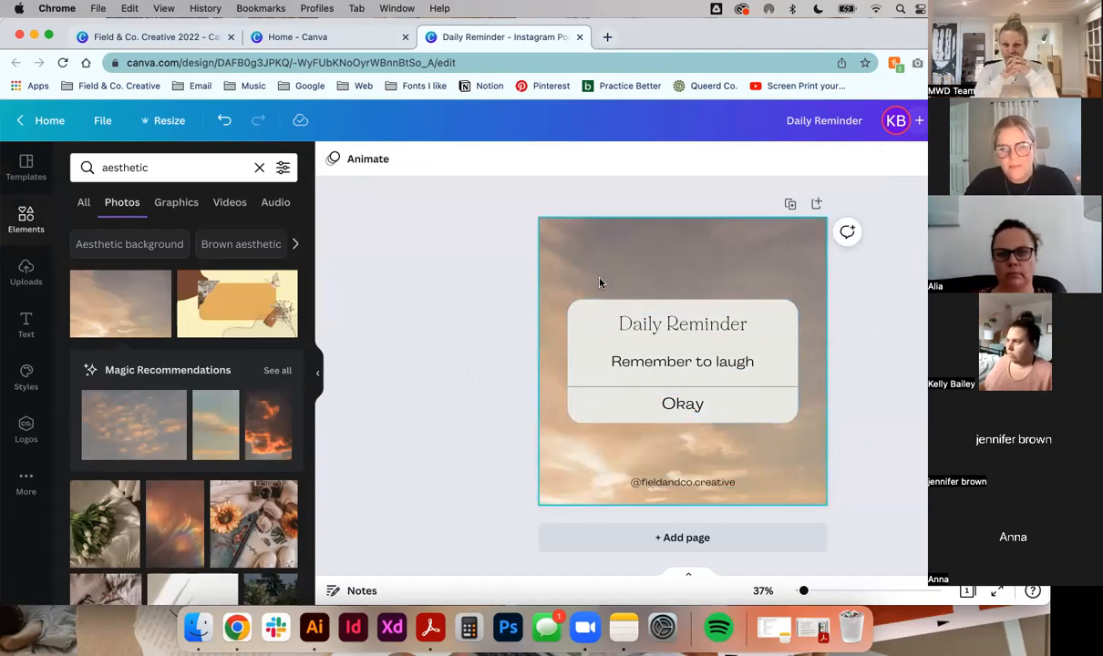
# Move the "Daily Reminder" heading slightly down, closer to "Remember to laugh" and centred on the card
pyautogui.doubleClick(686, 364)
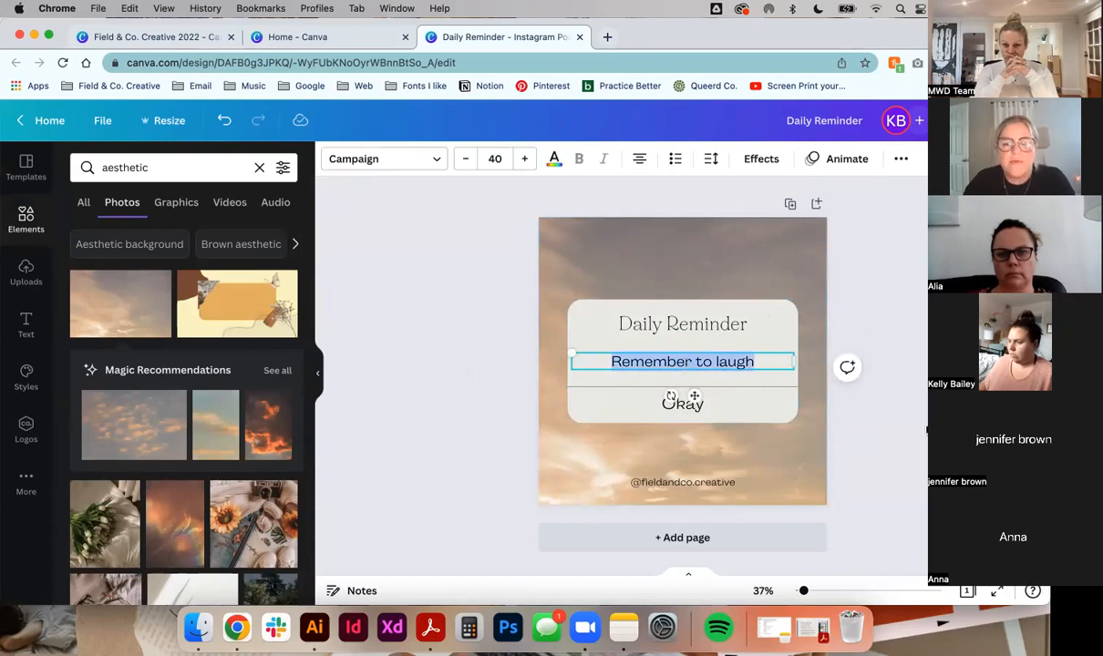
pyautogui.click(760, 382)
pyautogui.click(702, 364)
pyautogui.moveTo(690, 321); pyautogui.dragTo(692, 329)
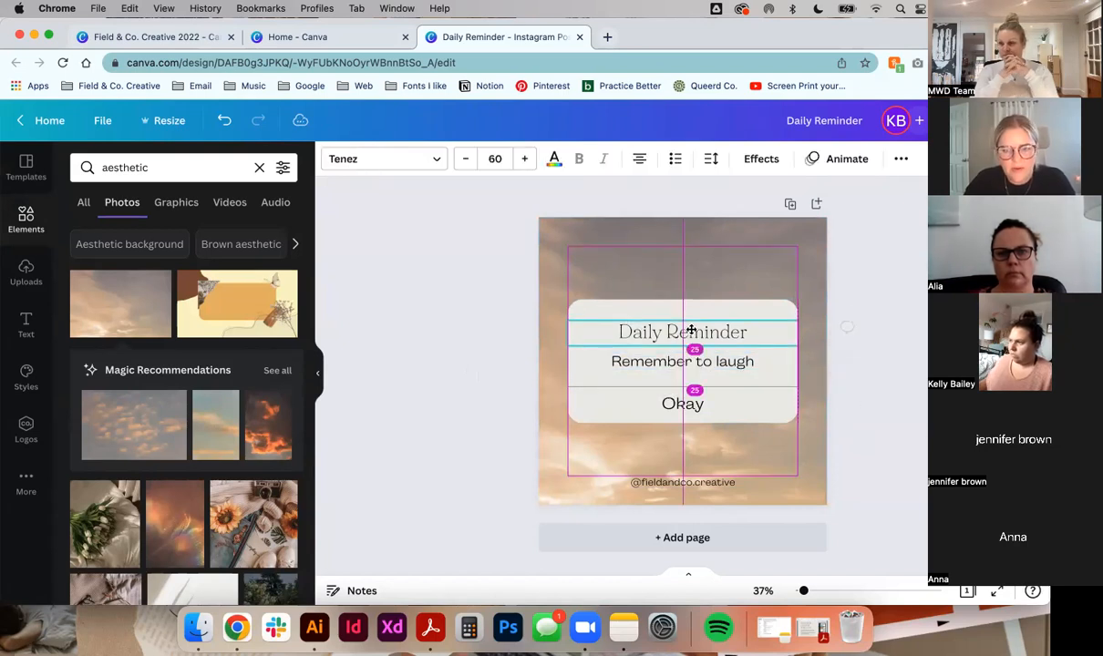
pyautogui.click(719, 369)
pyautogui.click(716, 338)
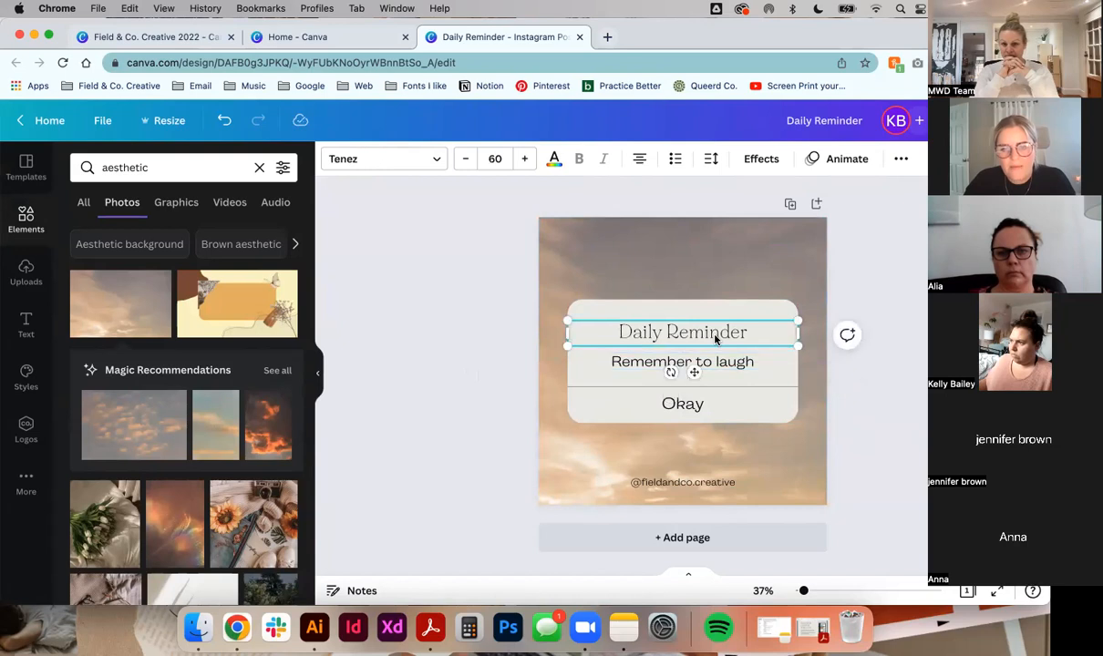
pyautogui.click(664, 308)
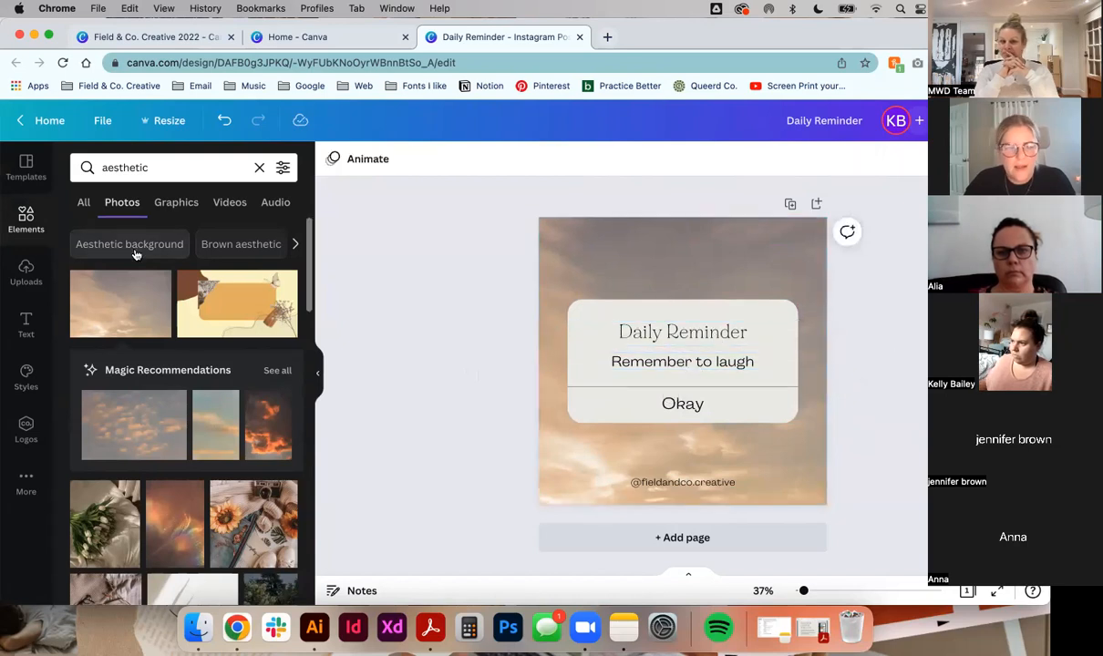
# Search the photo elements for "frame" and for "circle frame"
pyautogui.doubleClick(136, 168)
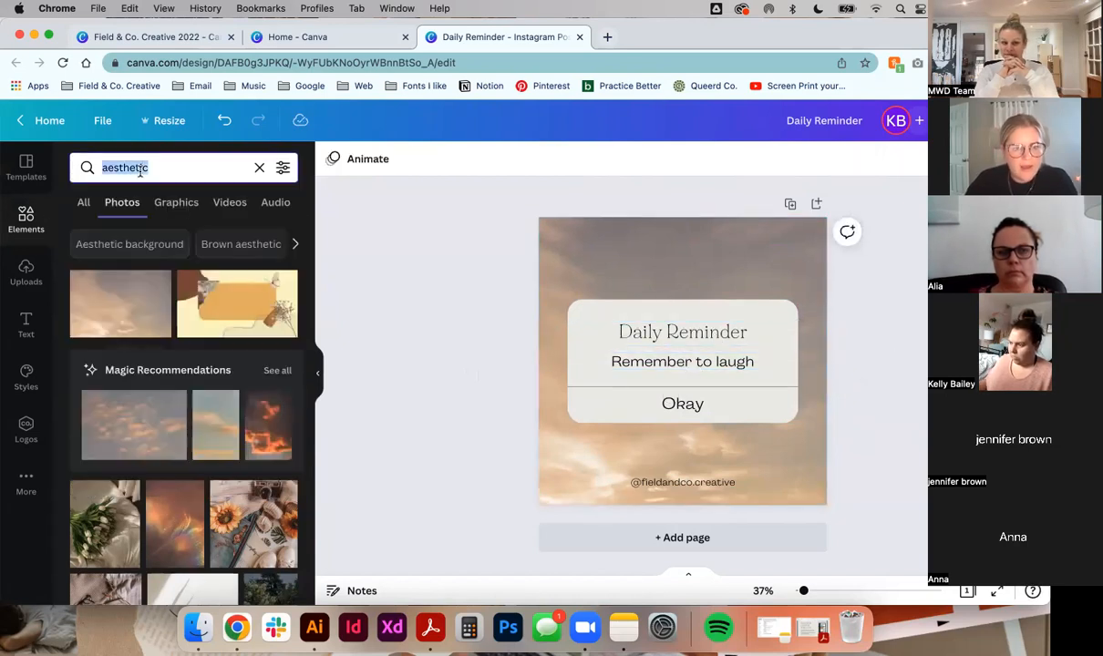
pyautogui.write('frame')
pyautogui.press('Return')
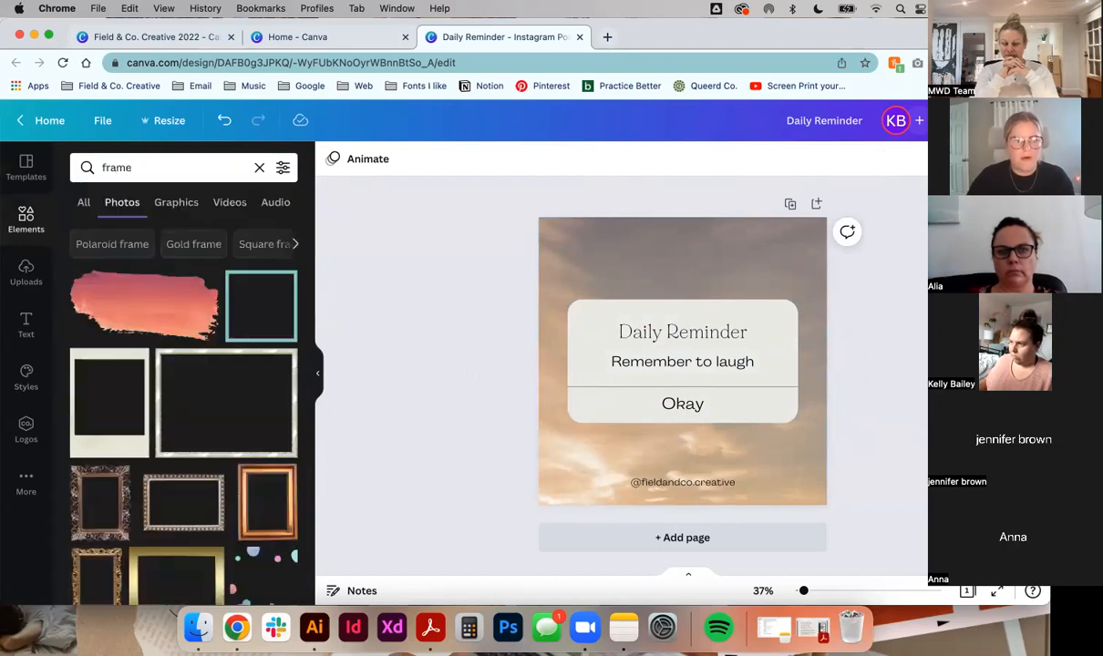
pyautogui.click(135, 167)
pyautogui.doubleClick(135, 167)
pyautogui.write('circle gra')
pyautogui.press('BackSpace')
pyautogui.write('frame')
pyautogui.press('Return')
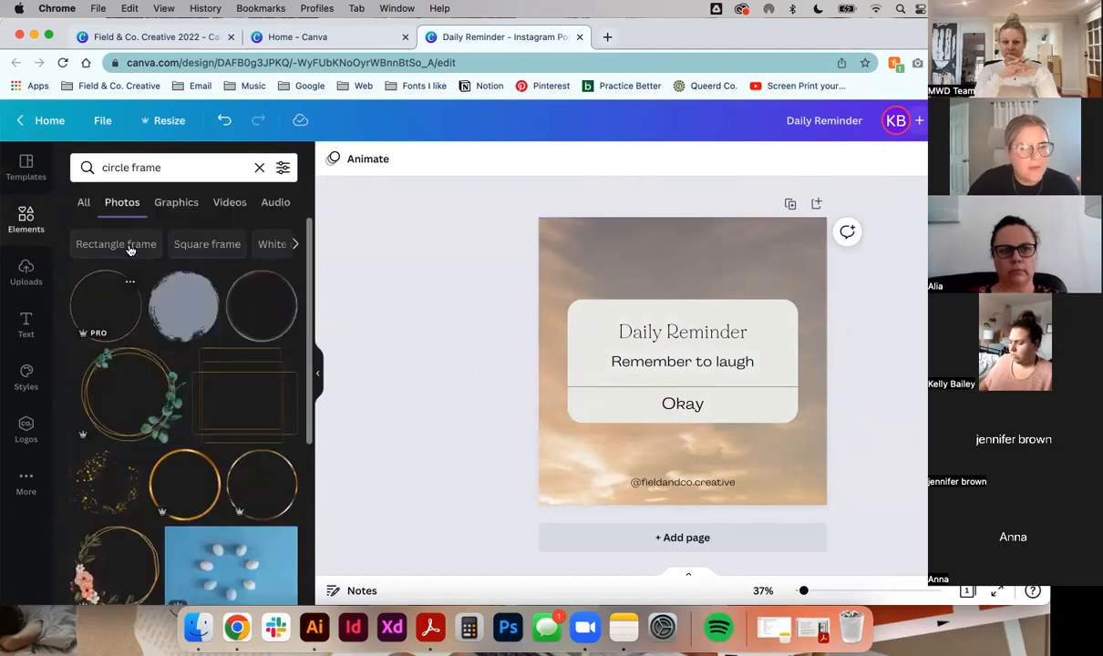
# Add a circular photo frame about 173 by 173 centred on the card's upper edge, and lower the "Daily Reminder" heading beneath it
pyautogui.click(27, 219)
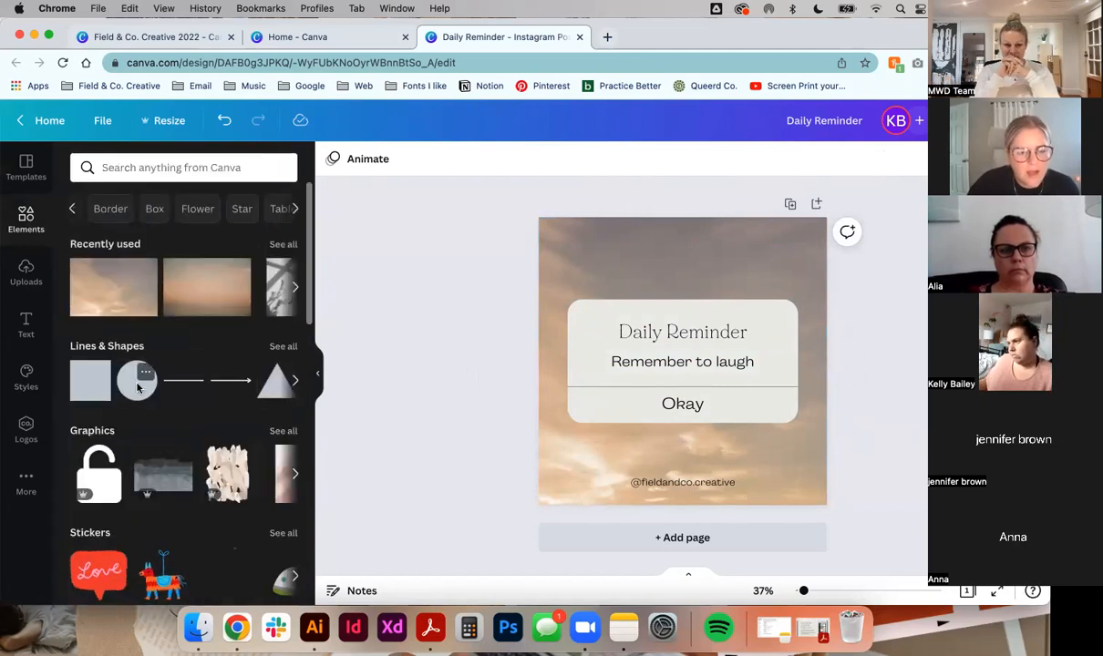
pyautogui.scroll(-15, 136, 388)
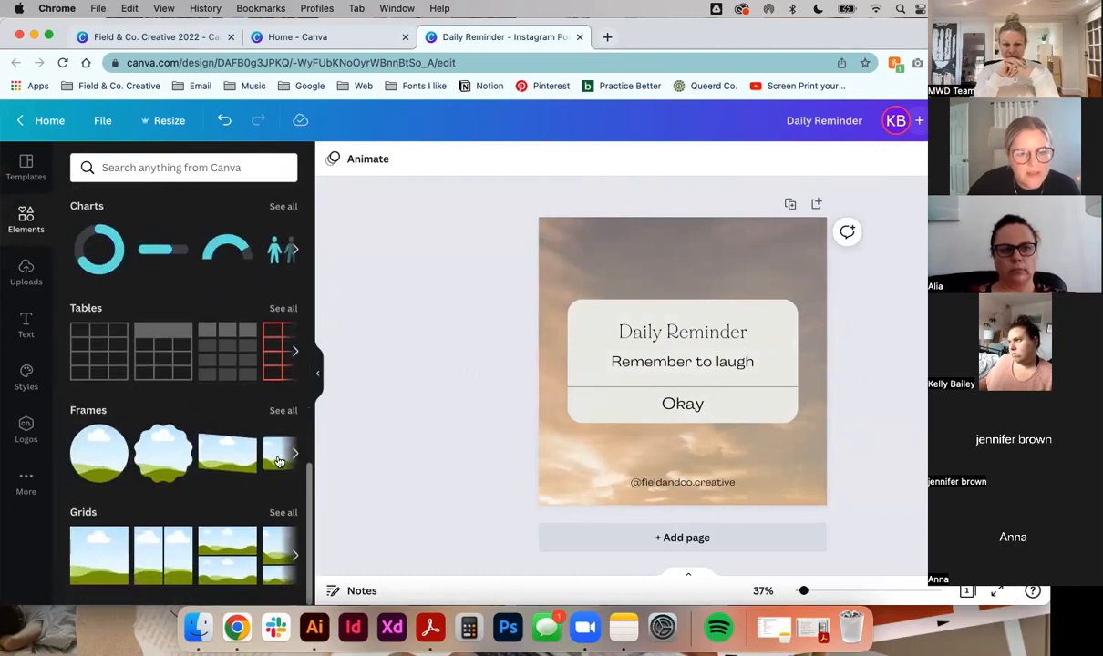
pyautogui.click(100, 464)
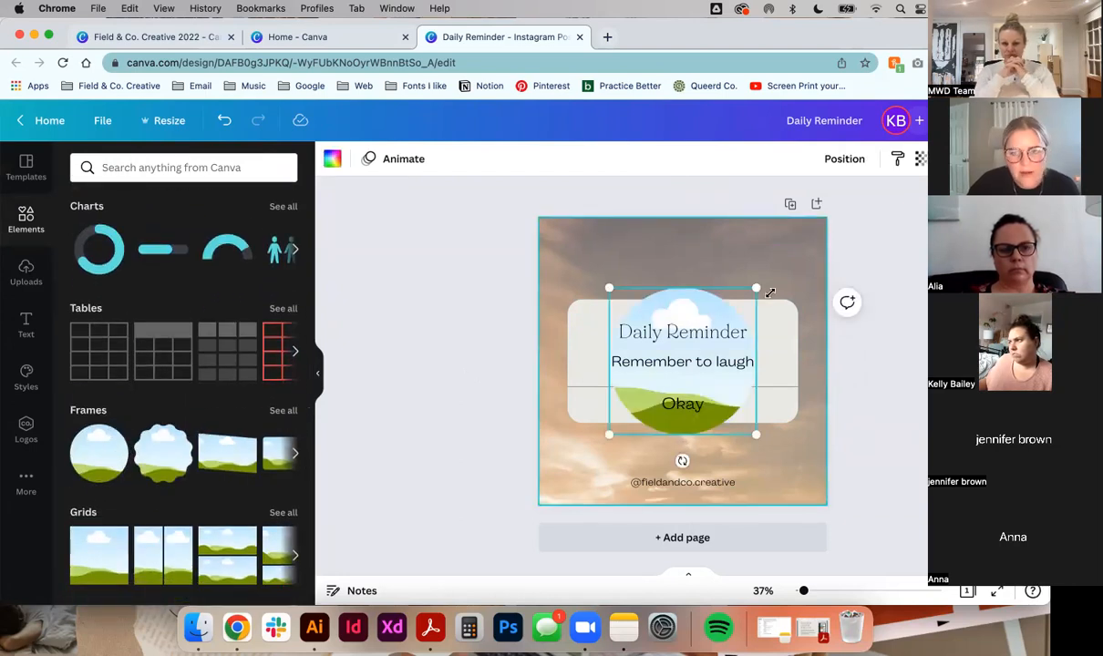
pyautogui.moveTo(756, 288); pyautogui.dragTo(725, 325)
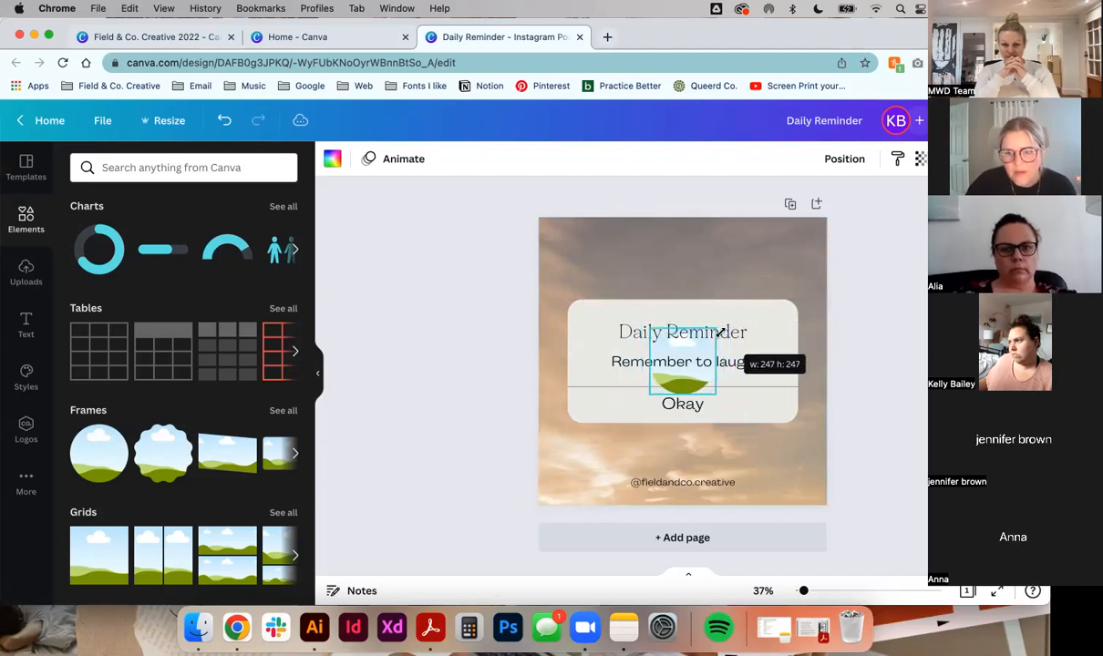
pyautogui.moveTo(685, 387); pyautogui.dragTo(690, 318)
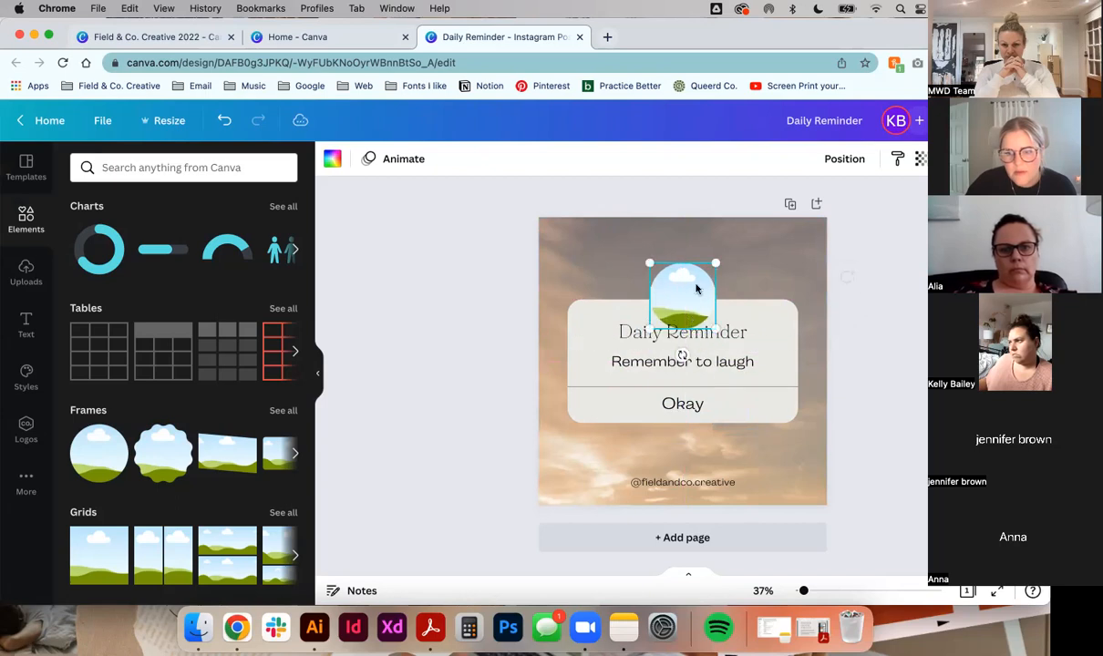
pyautogui.moveTo(716, 265); pyautogui.dragTo(703, 274)
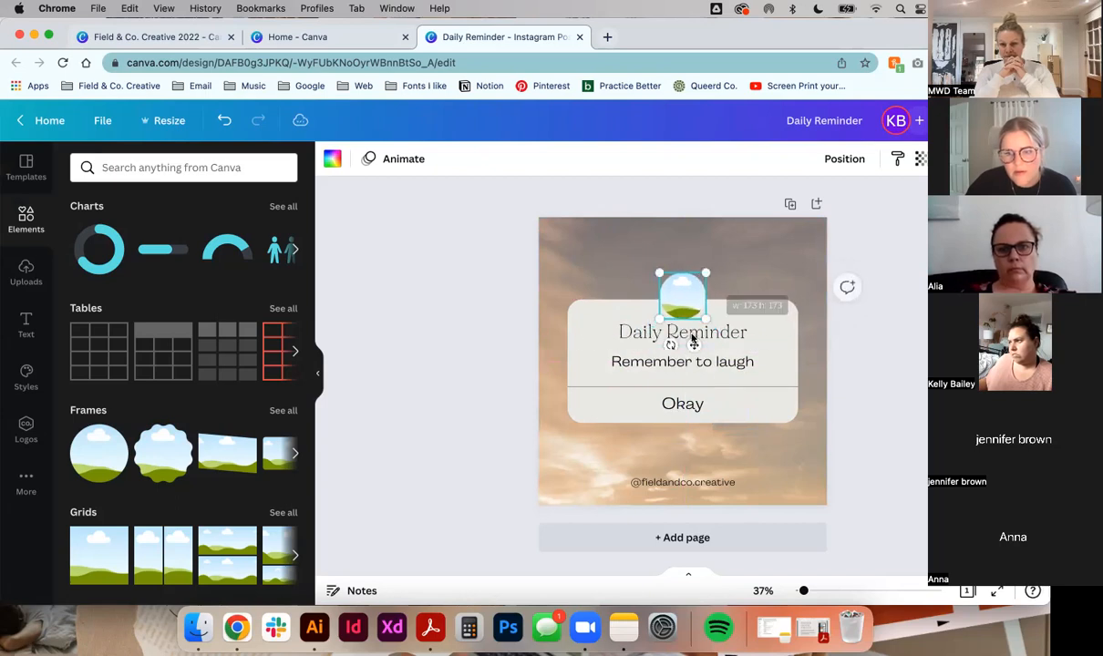
pyautogui.moveTo(707, 345); pyautogui.dragTo(720, 350)
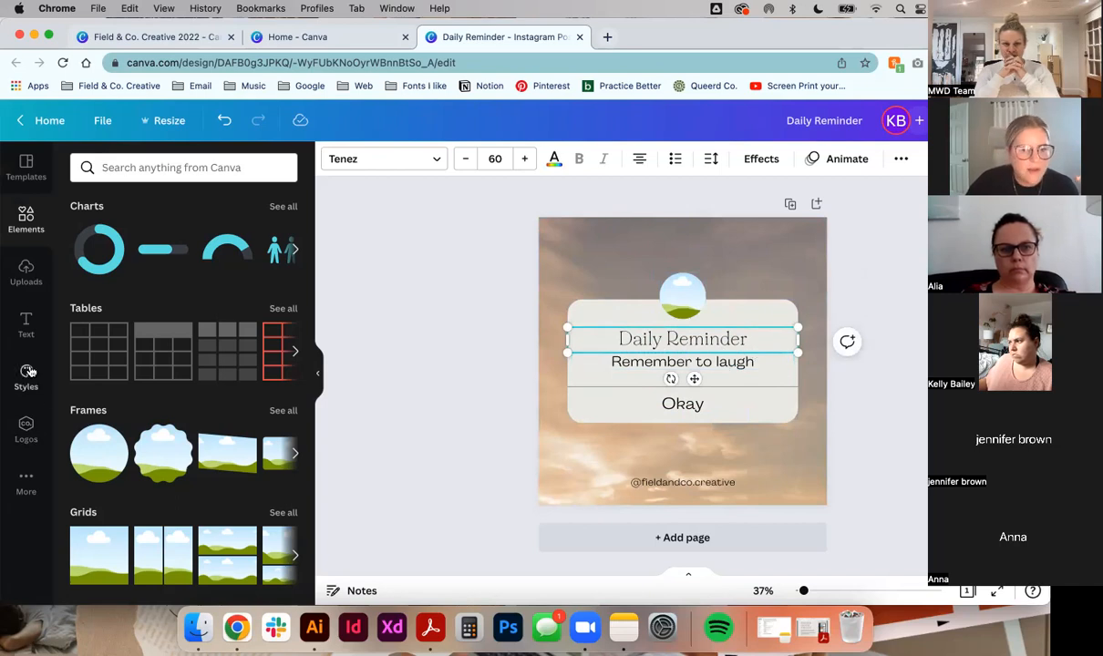
# Fill the circular frame with the uploaded photo of the woman with a laptop, and nudge "Remember to laugh" slightly down
pyautogui.click(27, 276)
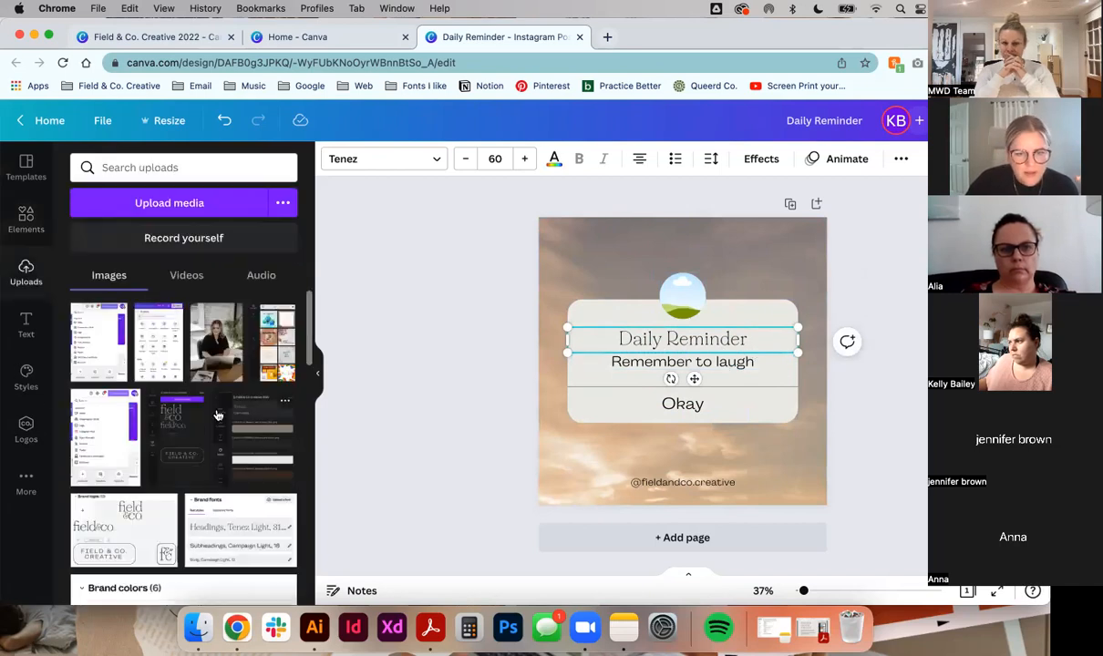
pyautogui.moveTo(206, 333); pyautogui.dragTo(682, 293)
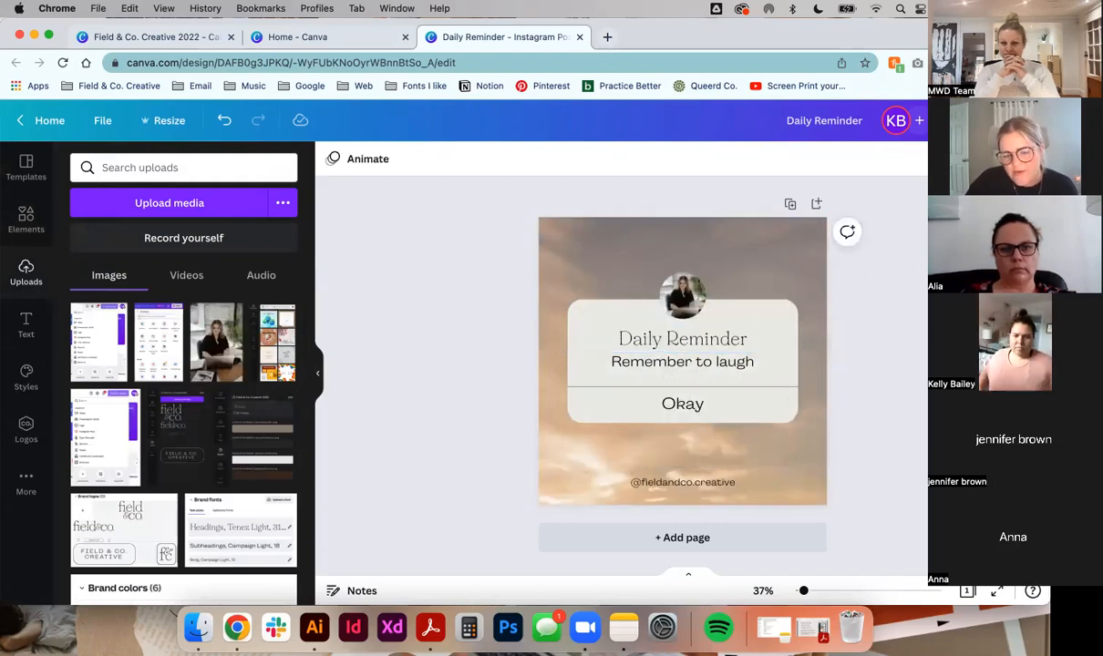
pyautogui.click(715, 361)
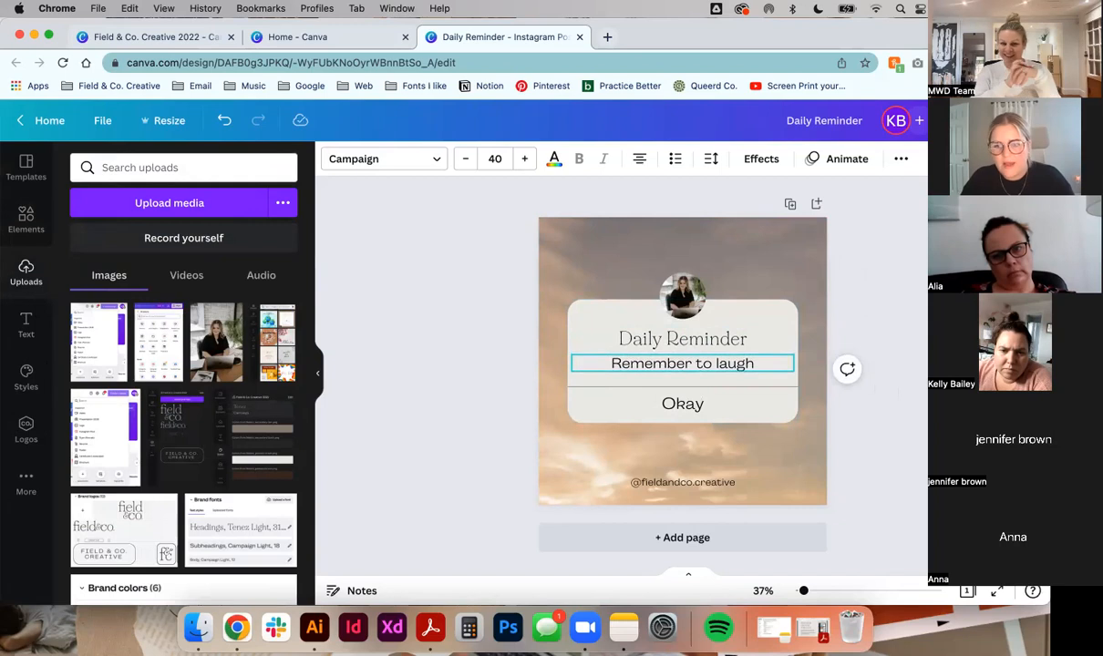
pyautogui.click(901, 394)
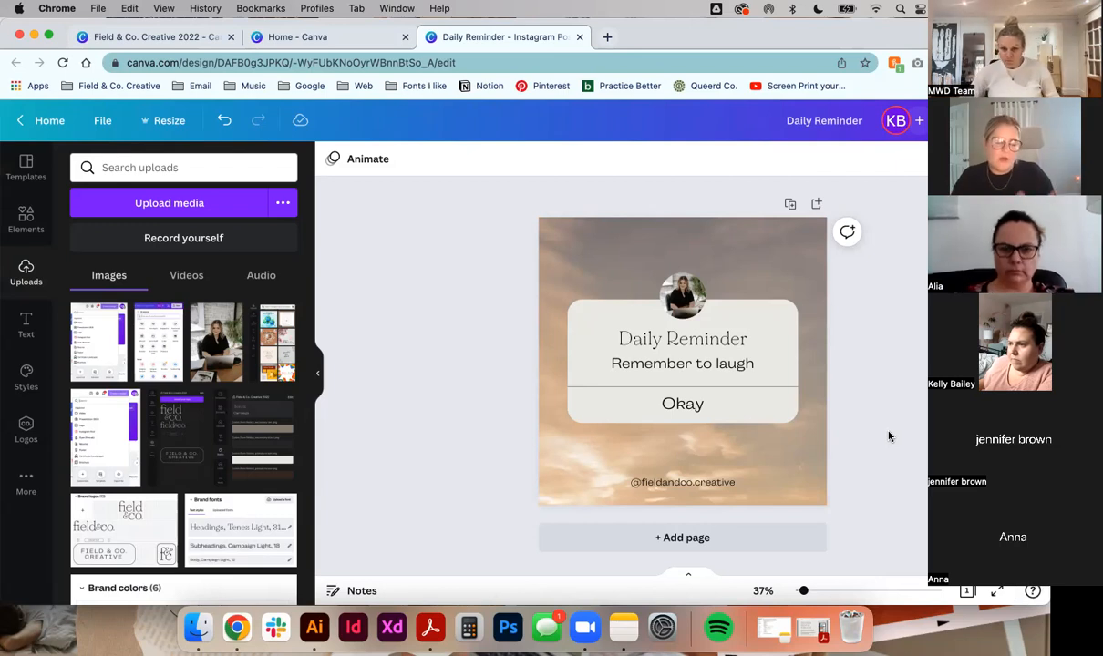
pyautogui.click(27, 167)
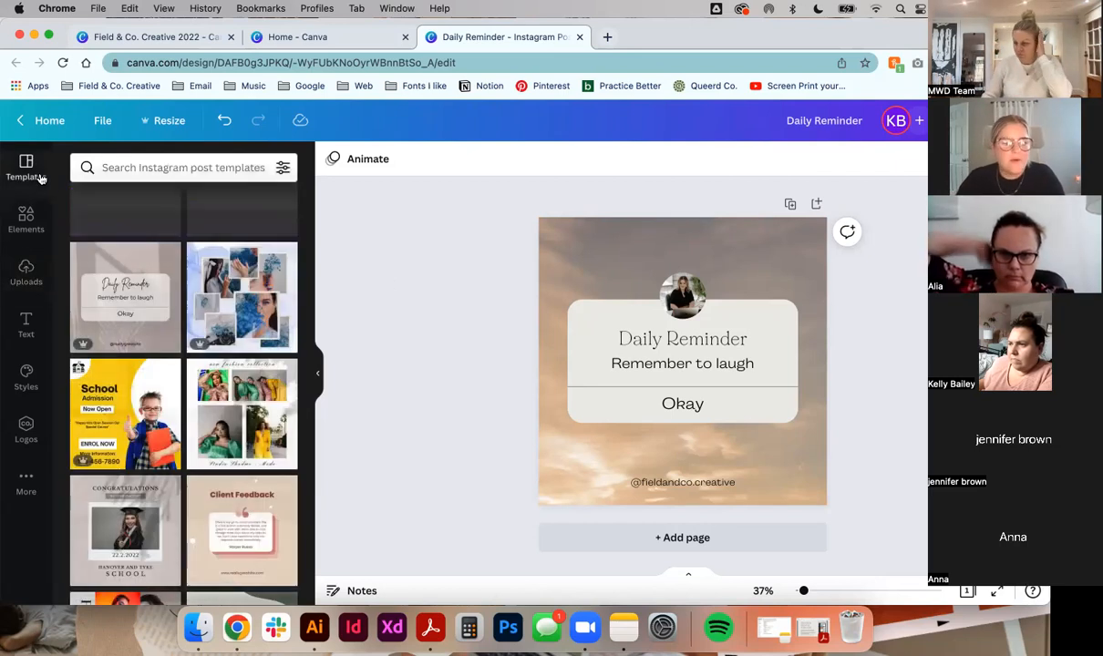
pyautogui.scroll(-1, 165, 401)
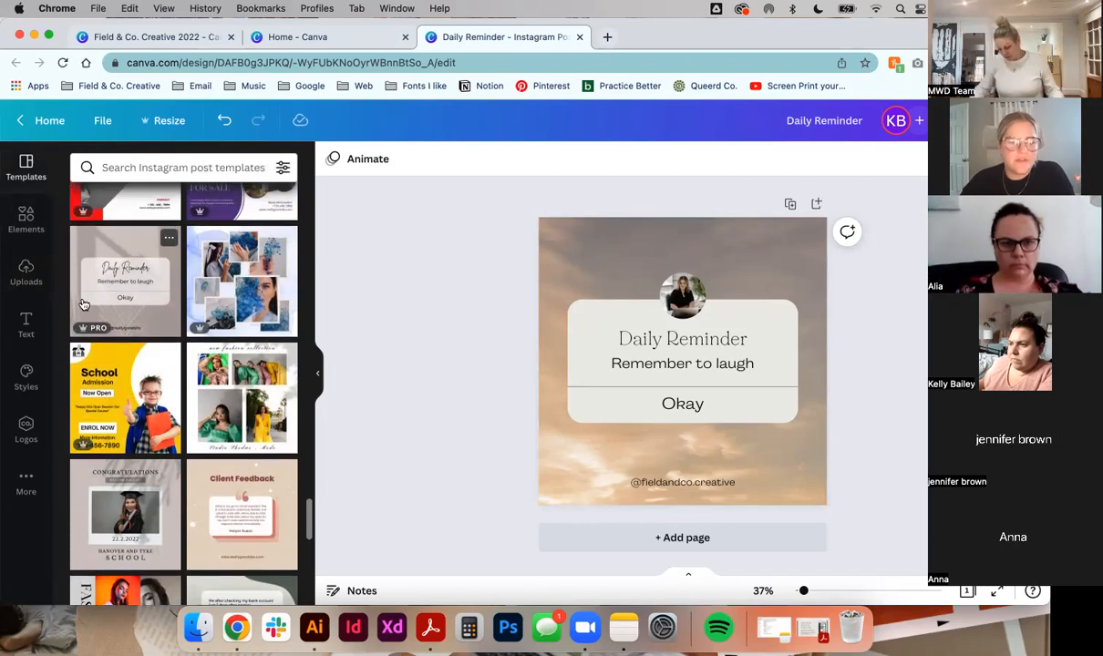
pyautogui.scroll(-10, 160, 419)
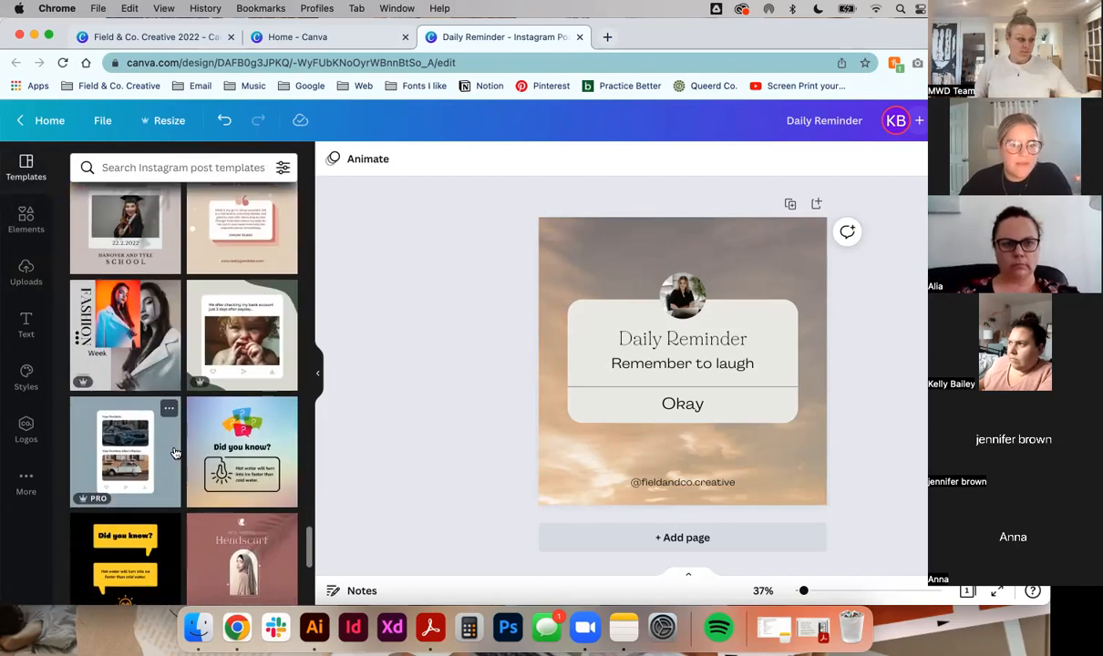
pyautogui.scroll(1, 176, 453)
pyautogui.scroll(-1, 176, 453)
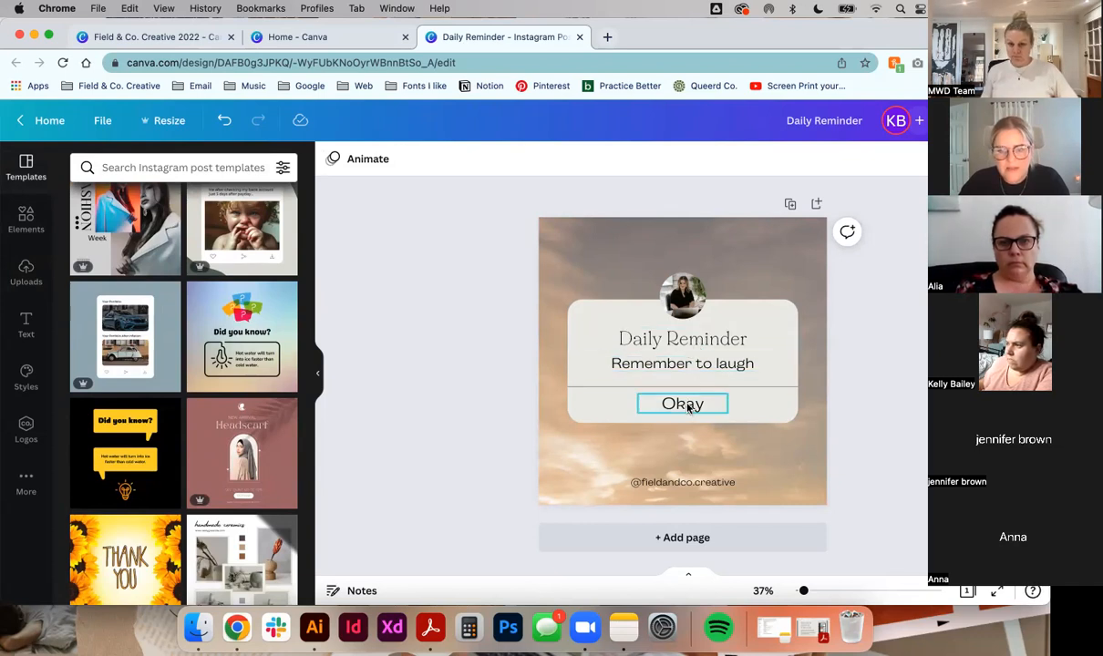
pyautogui.click(685, 344)
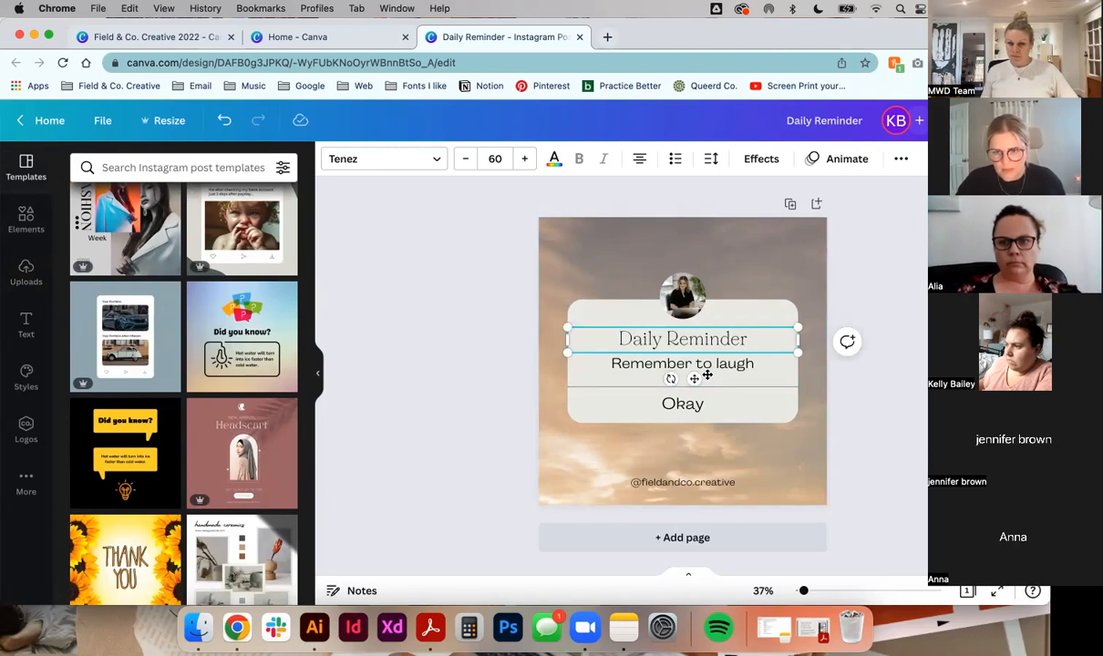
# Try aligning "Daily Reminder", "Remember to laugh" and "Okay" to their common middle, and undo the alignment
pyautogui.keyDown('shift'); pyautogui.click(710, 365); pyautogui.keyUp('shift')
pyautogui.keyDown('shift'); pyautogui.click(712, 404); pyautogui.keyUp('shift')
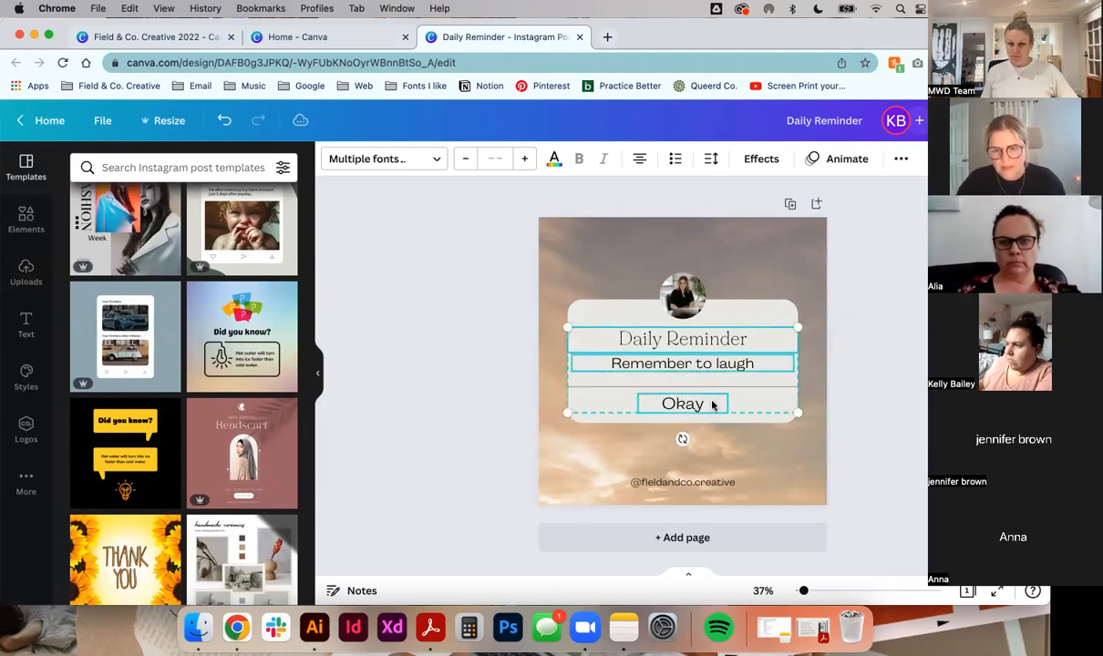
pyautogui.click(905, 160)
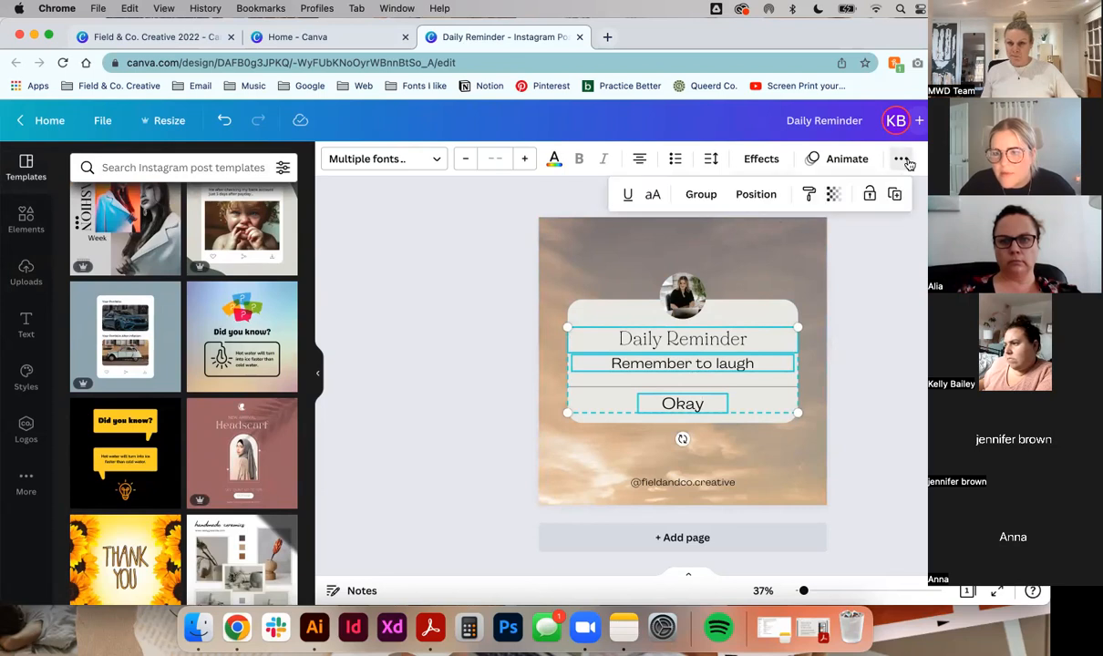
pyautogui.click(756, 194)
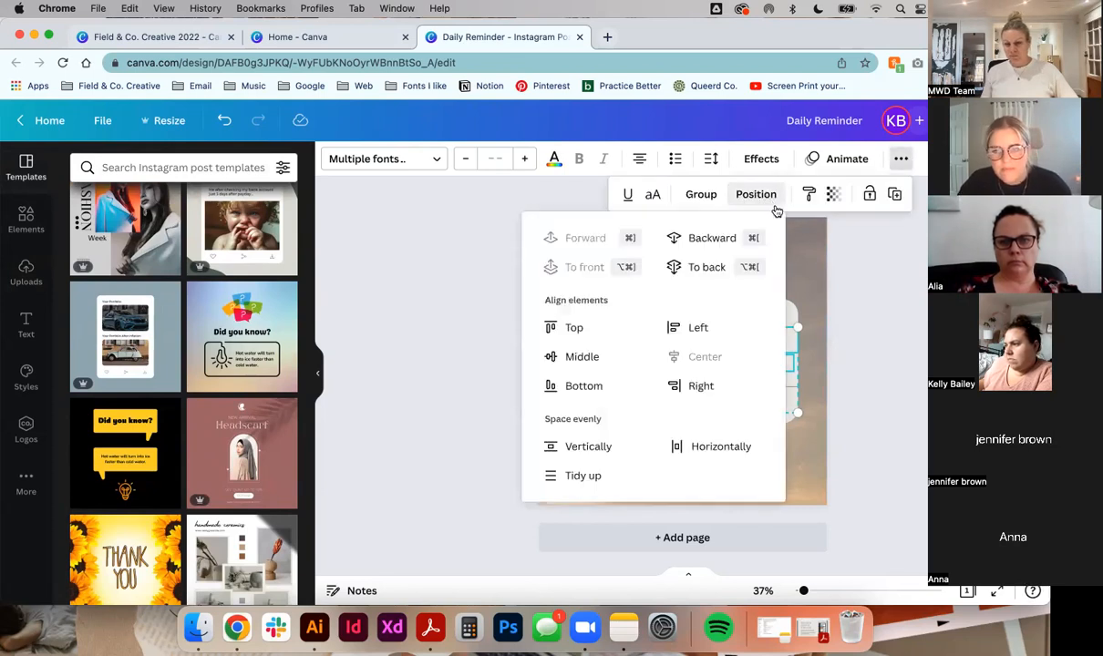
pyautogui.click(588, 360)
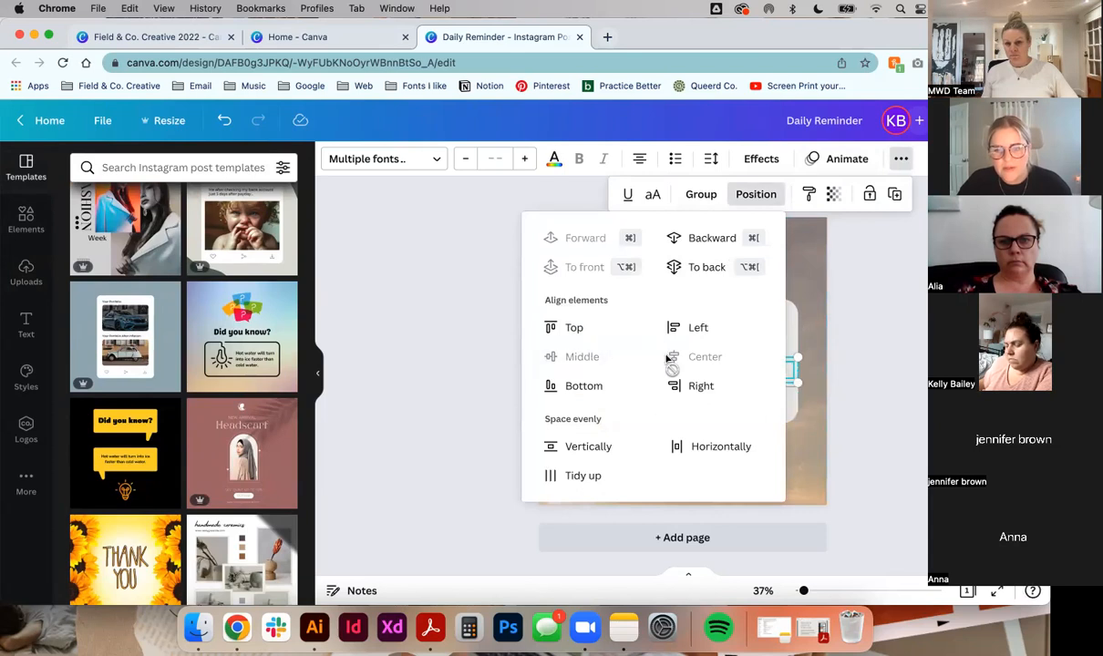
pyautogui.click(578, 330)
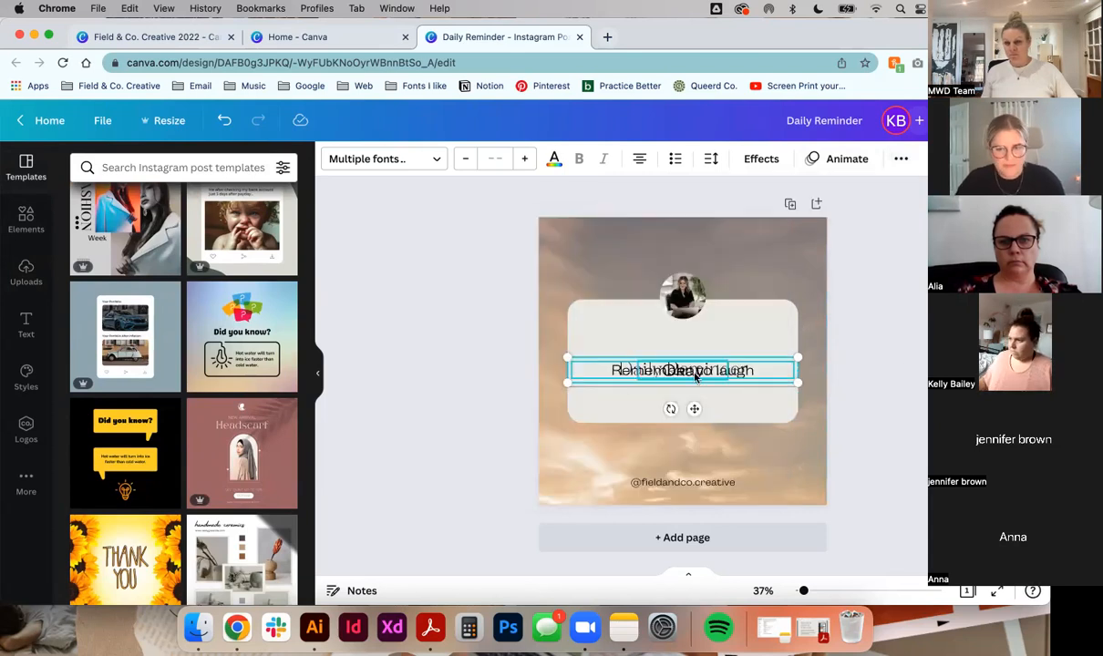
pyautogui.press('super+z')
pyautogui.click(902, 159)
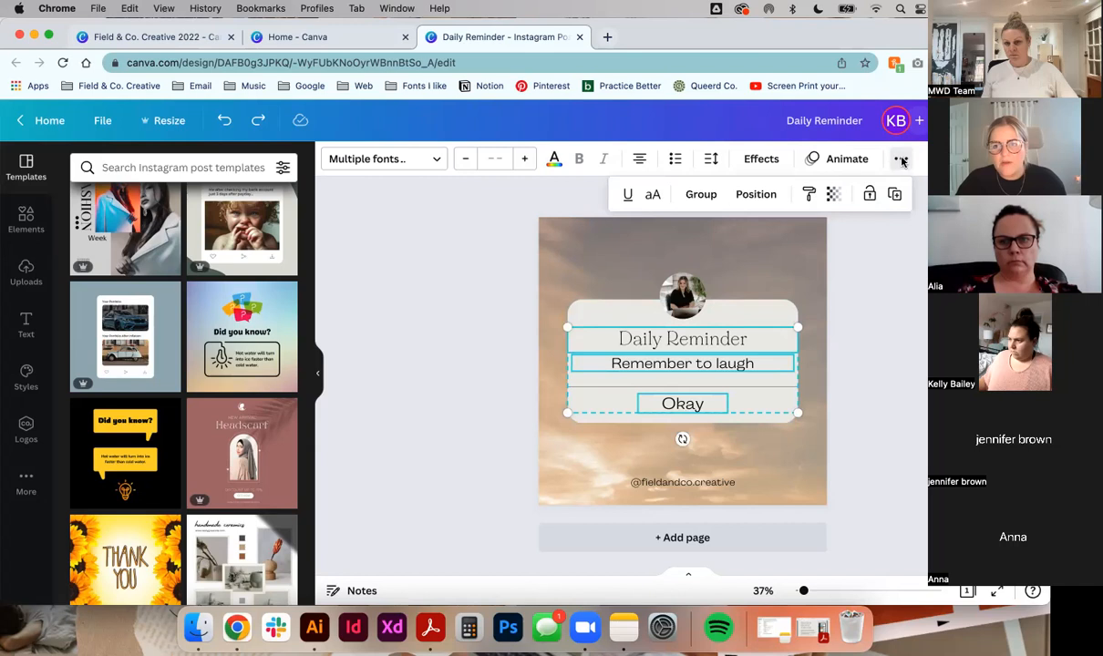
pyautogui.click(755, 194)
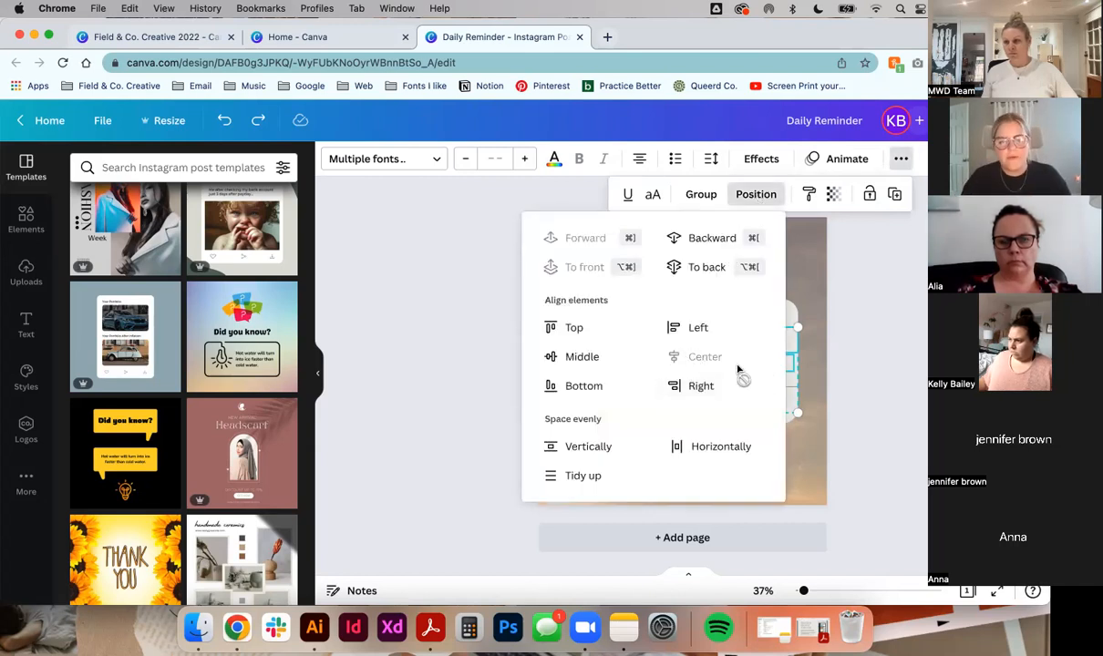
pyautogui.click(864, 390)
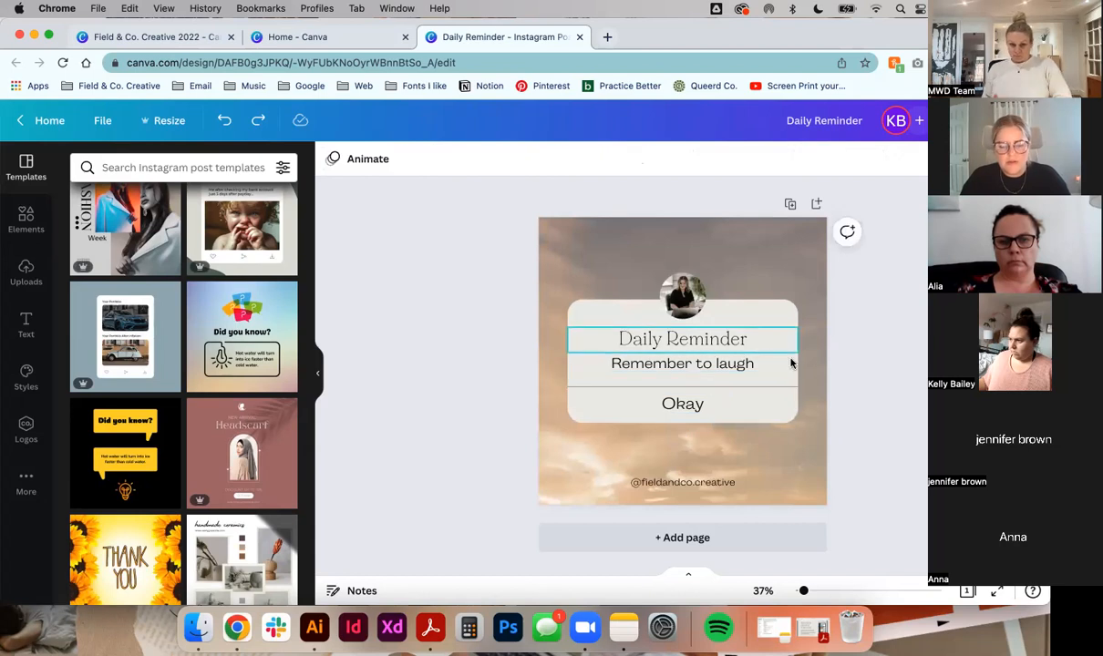
# Try shifting the "Remember to laugh" line slightly off-centre to the right on the card, and undo the move
pyautogui.moveTo(707, 364); pyautogui.dragTo(729, 362)
pyautogui.press('Escape')
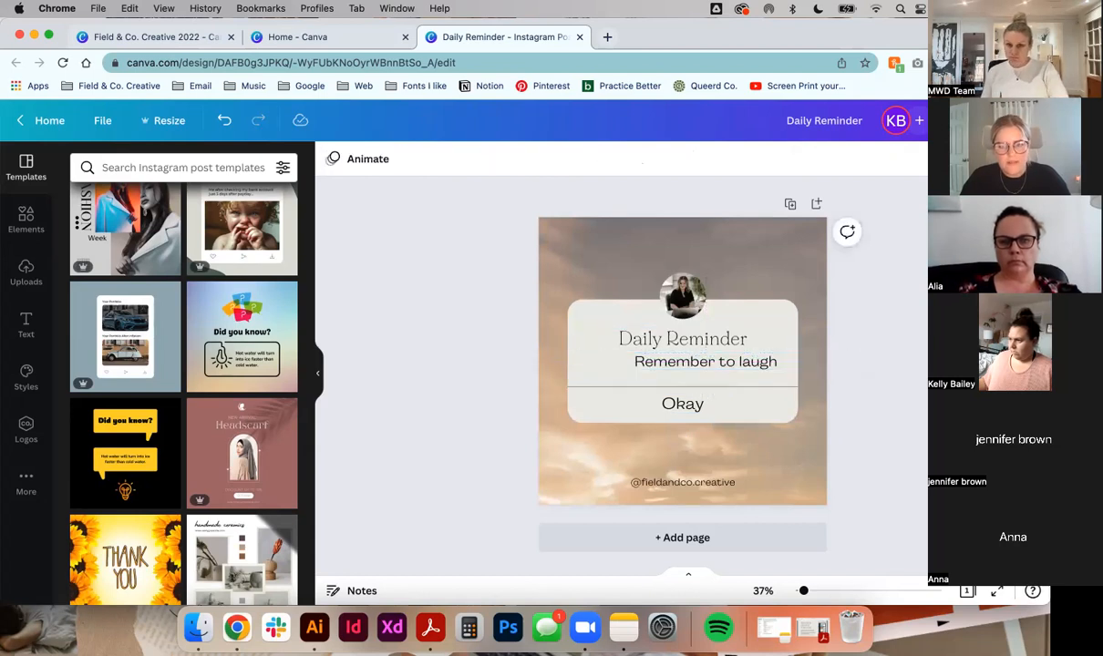
pyautogui.press('super+z')
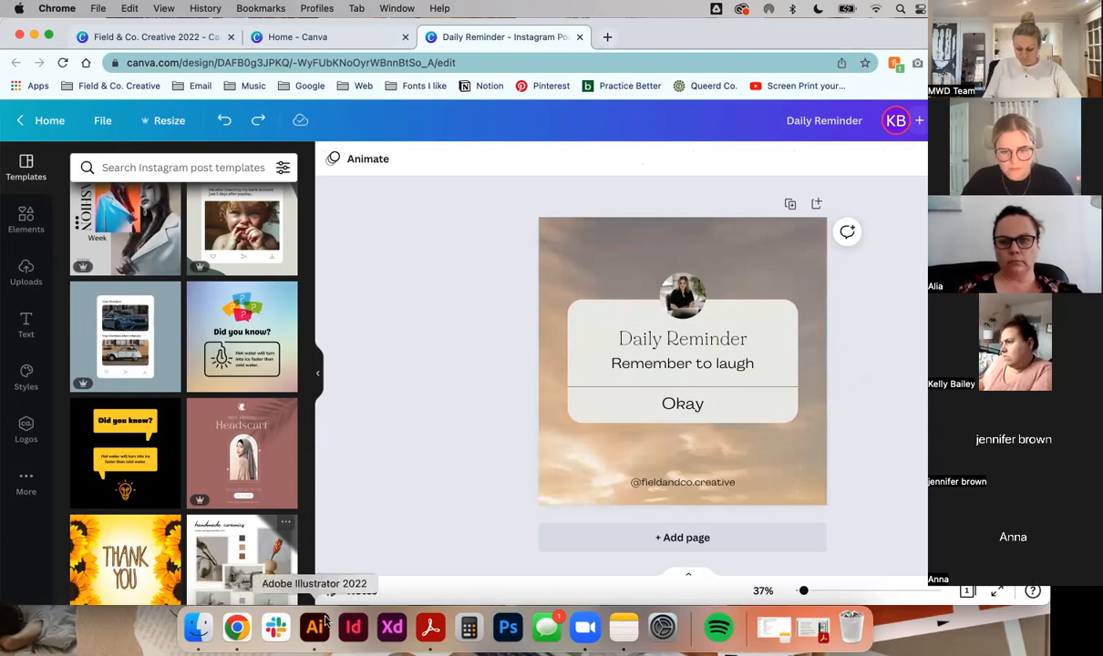
# Switch to Acrobat, view MayLiveTraining-MWD.pdf full screen from page 14 to page 16, and minimize the PDF window
pyautogui.click(431, 629)
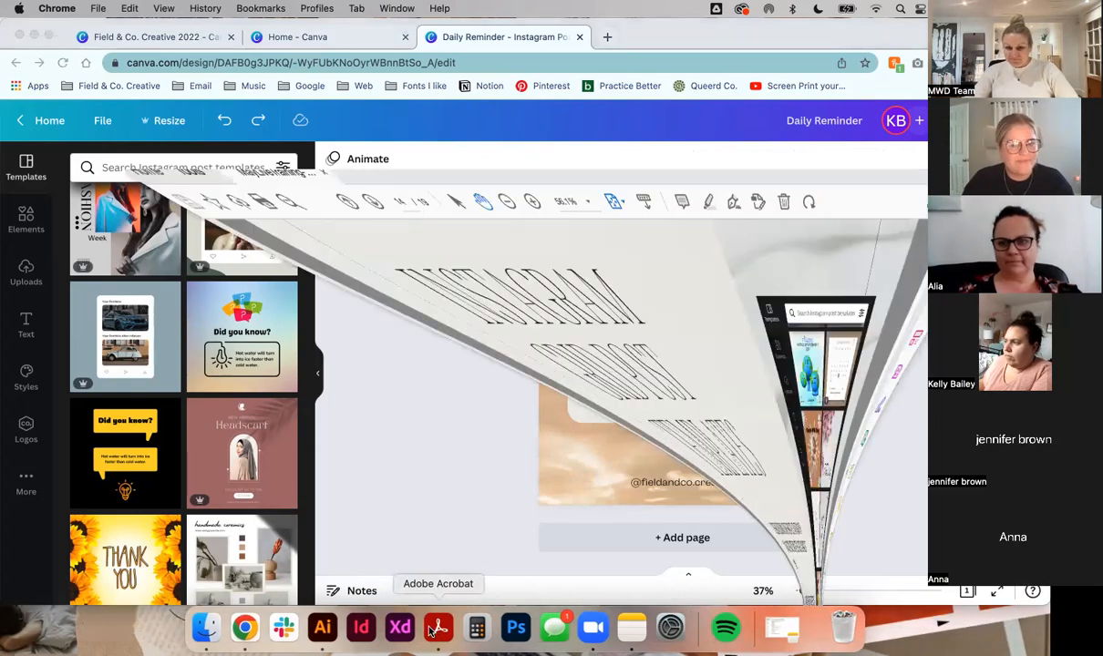
pyautogui.click(198, 8)
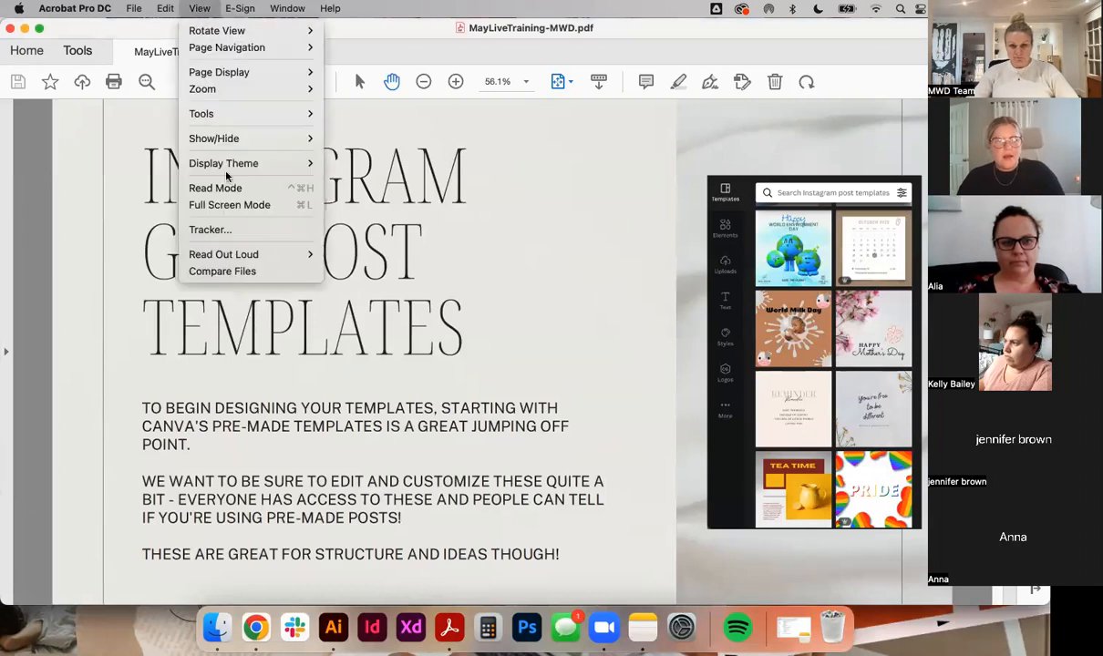
pyautogui.click(212, 203)
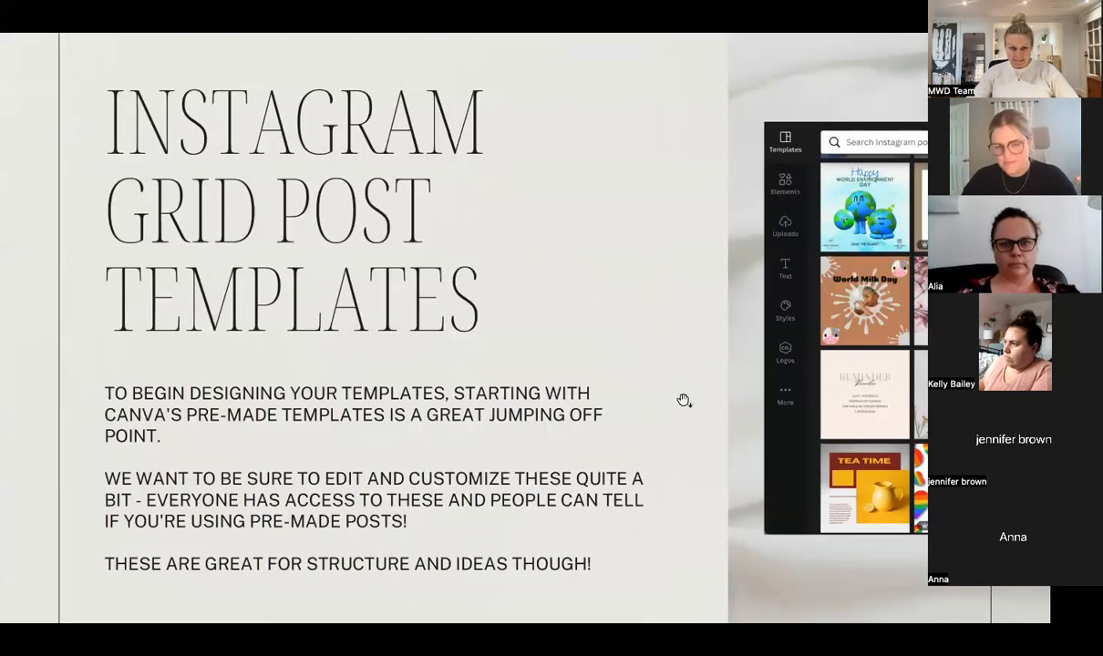
pyautogui.click(685, 401)
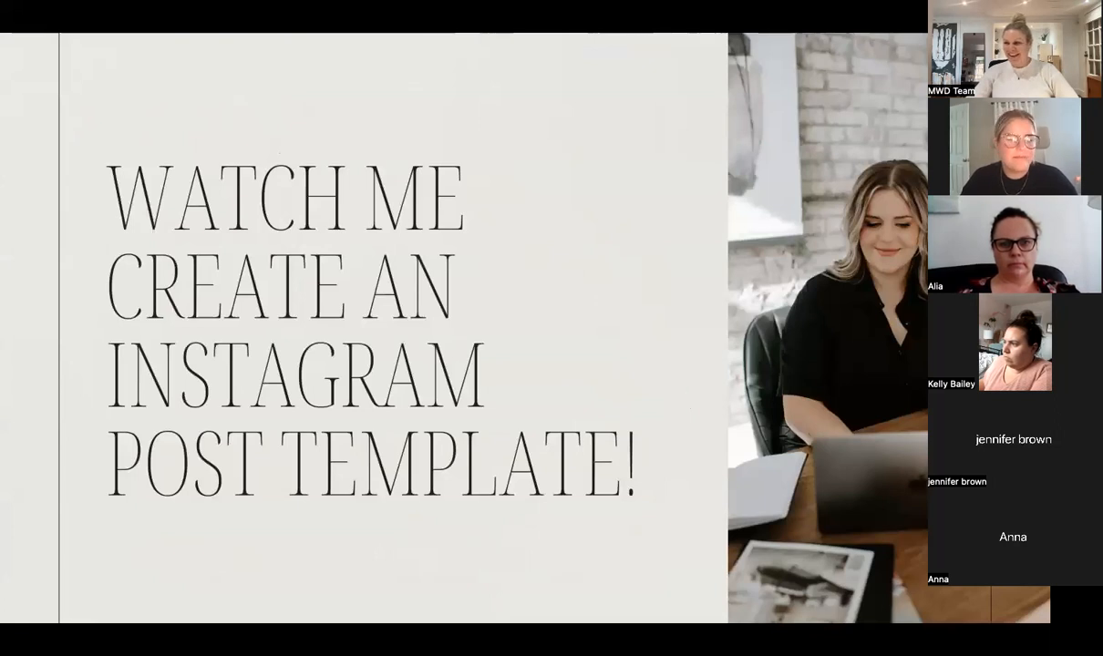
pyautogui.press('Right')
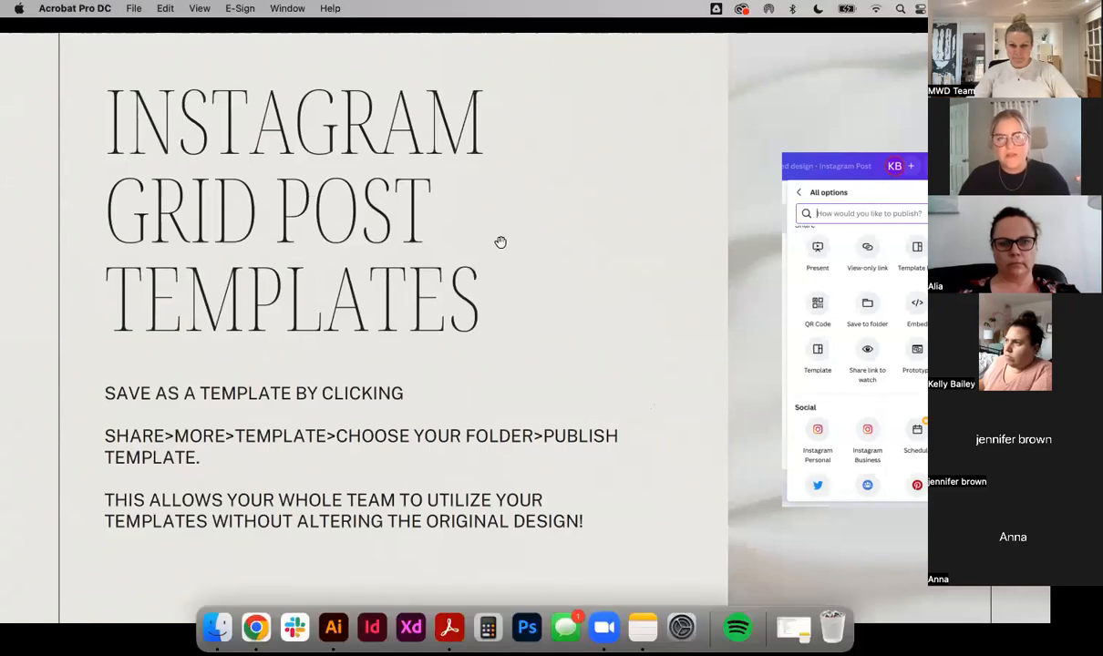
pyautogui.press('Escape')
pyautogui.press('super+m')
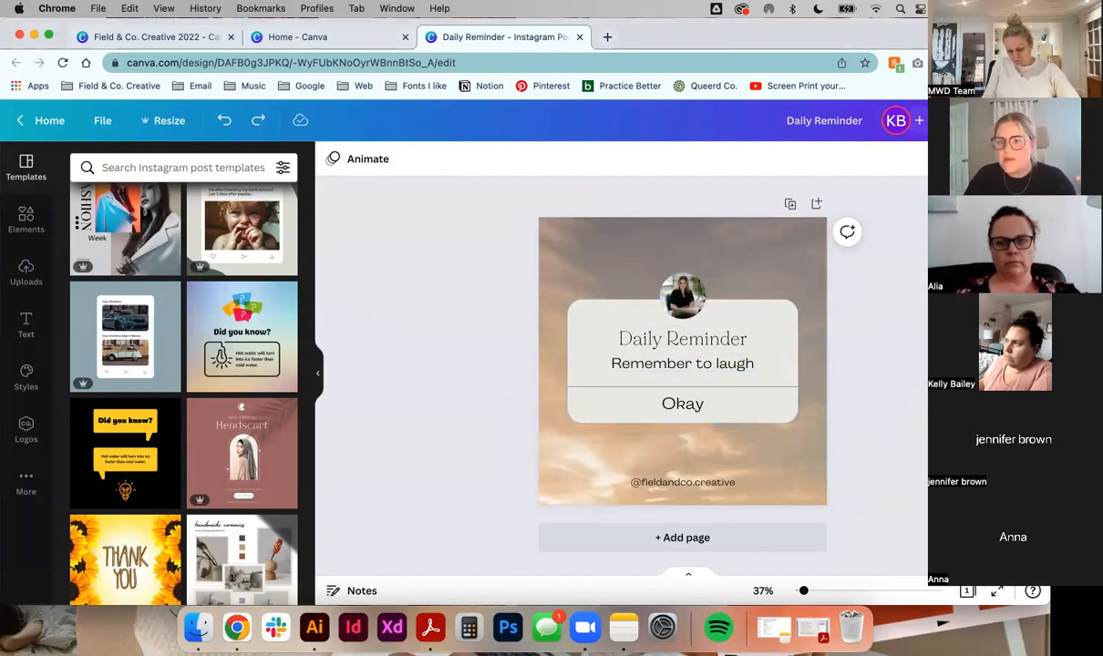
# Publish the Daily Reminder design as a template in the TEMPLATES folder under Your projects
pyautogui.click(1015, 120)
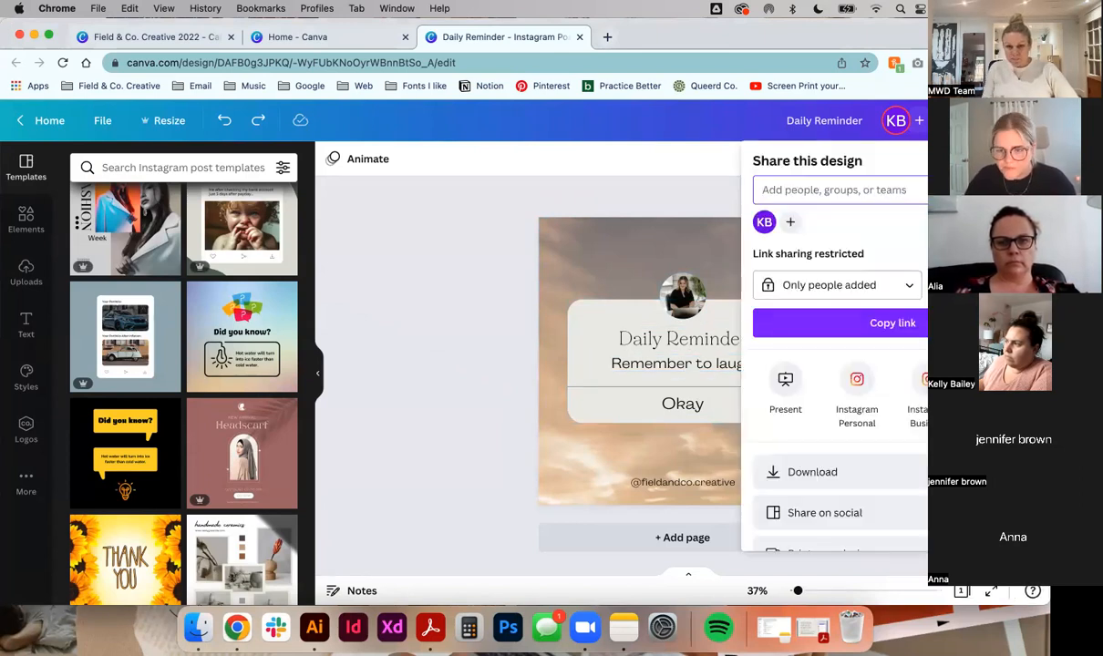
pyautogui.scroll(-2, 835, 383)
pyautogui.scroll(-1, 834, 382)
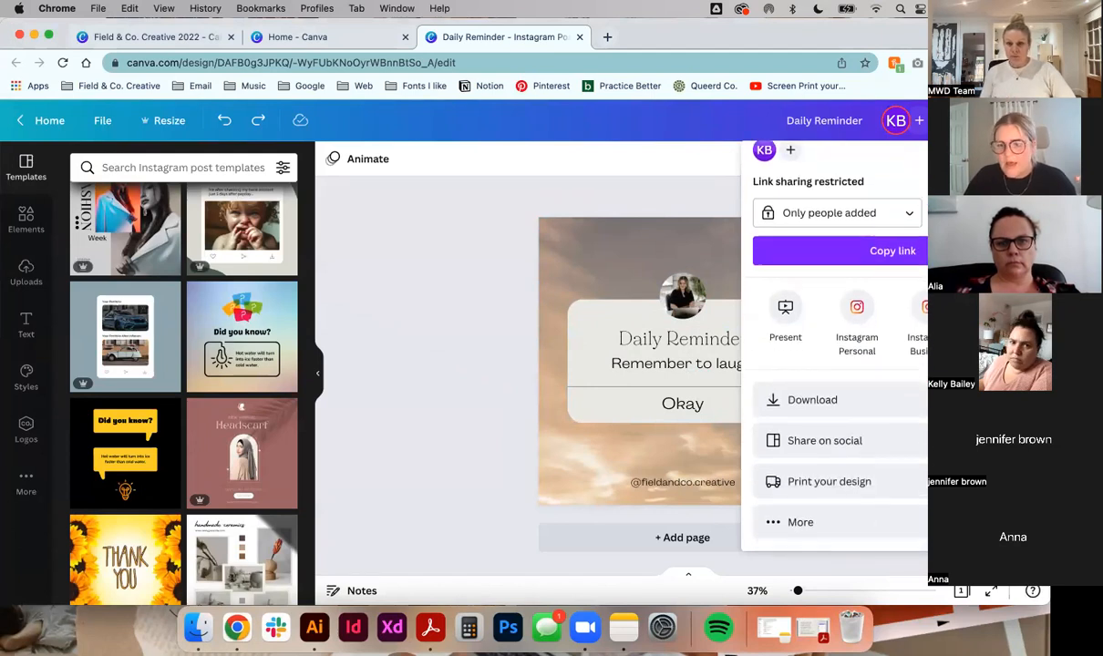
pyautogui.click(802, 523)
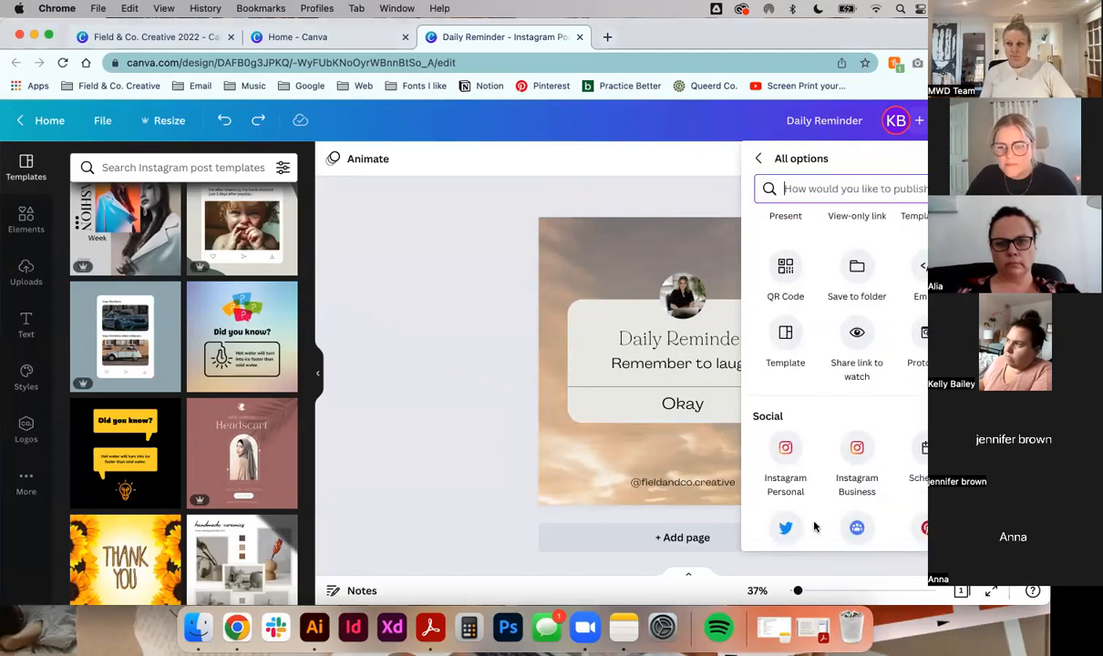
pyautogui.click(790, 338)
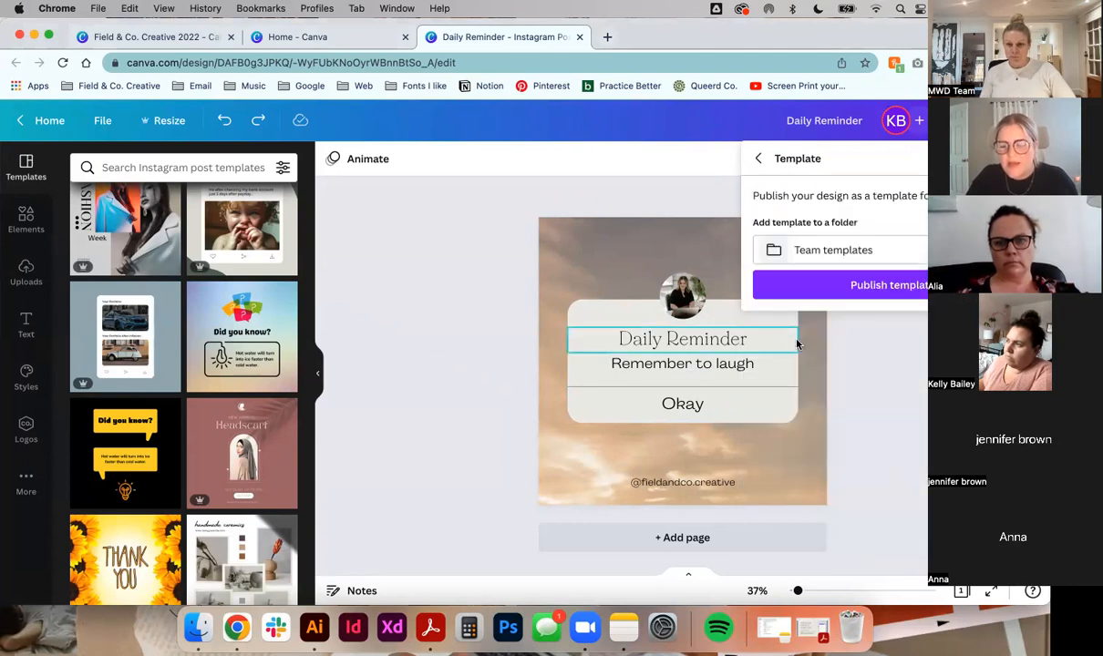
pyautogui.click(847, 242)
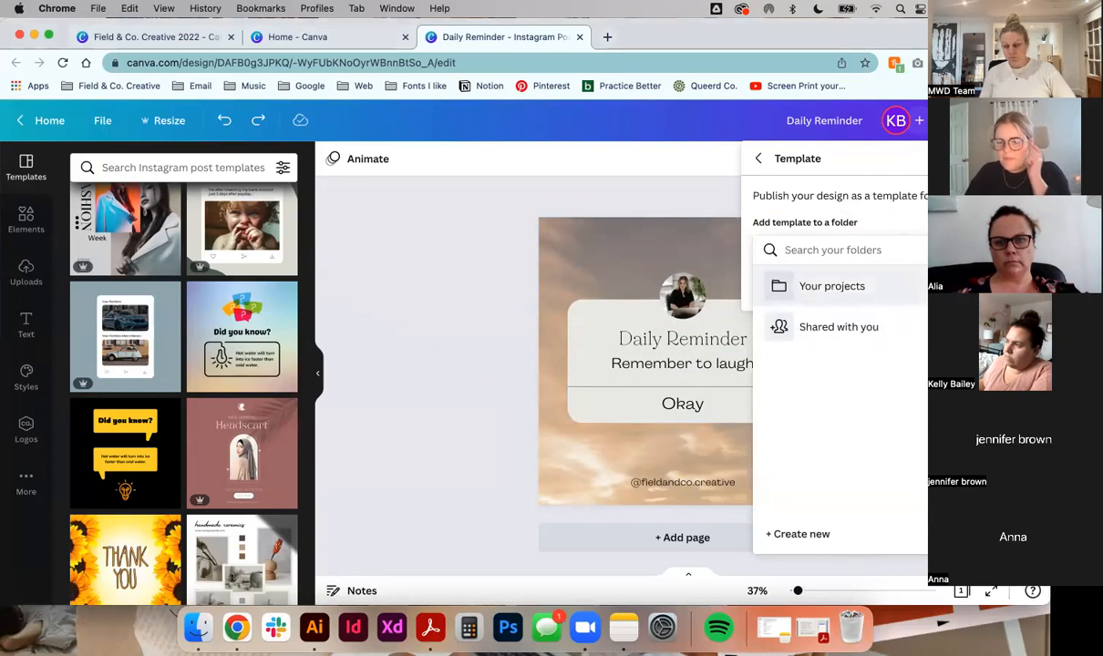
pyautogui.click(832, 285)
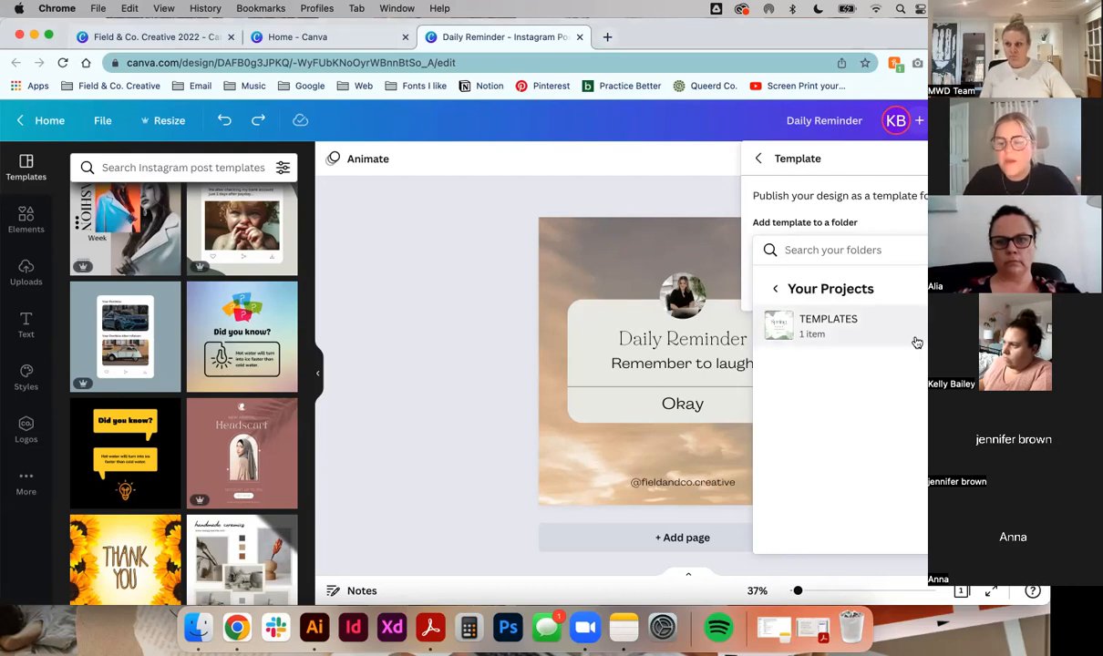
pyautogui.click(870, 323)
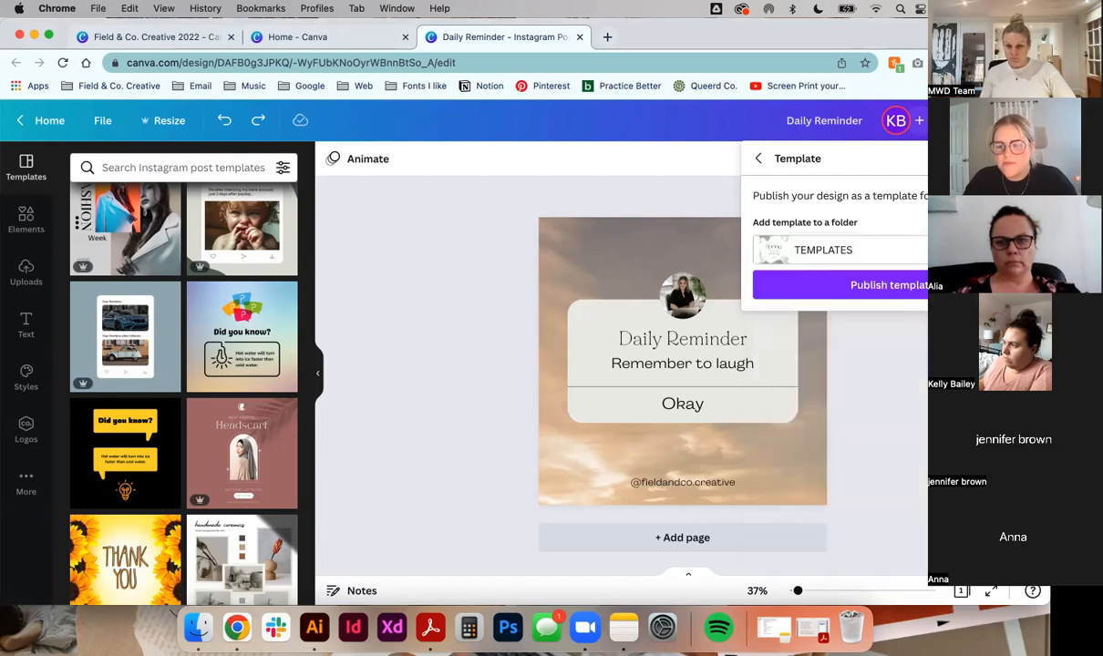
pyautogui.click(912, 286)
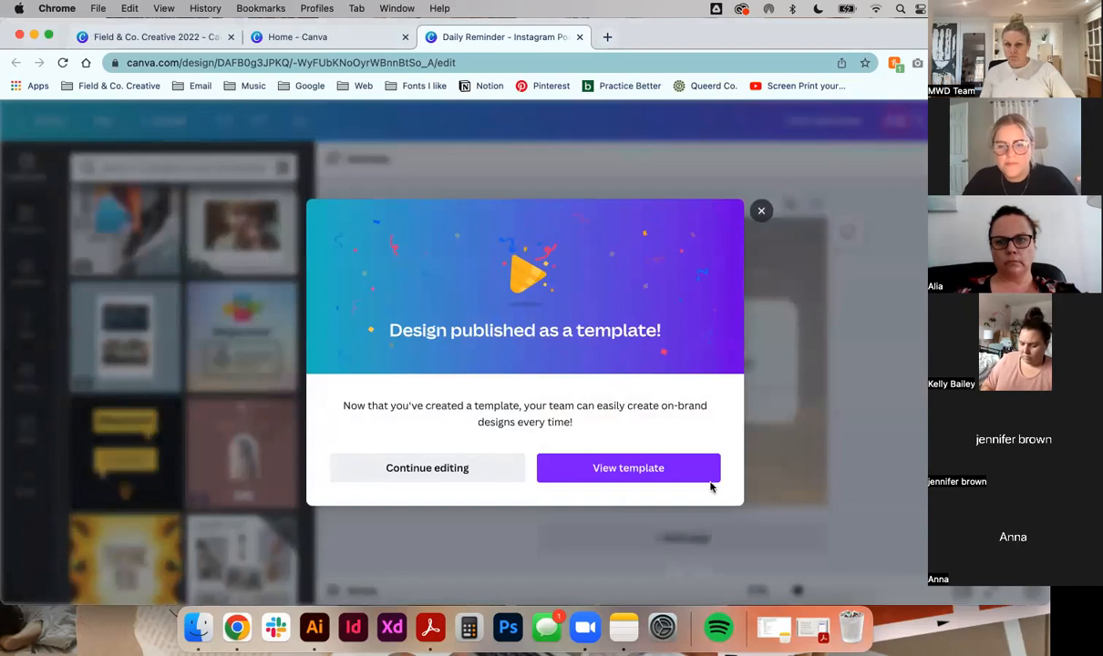
# View the published template in its folder and create a new design from the Daily Reminder template, leaving that copy open
pyautogui.click(649, 470)
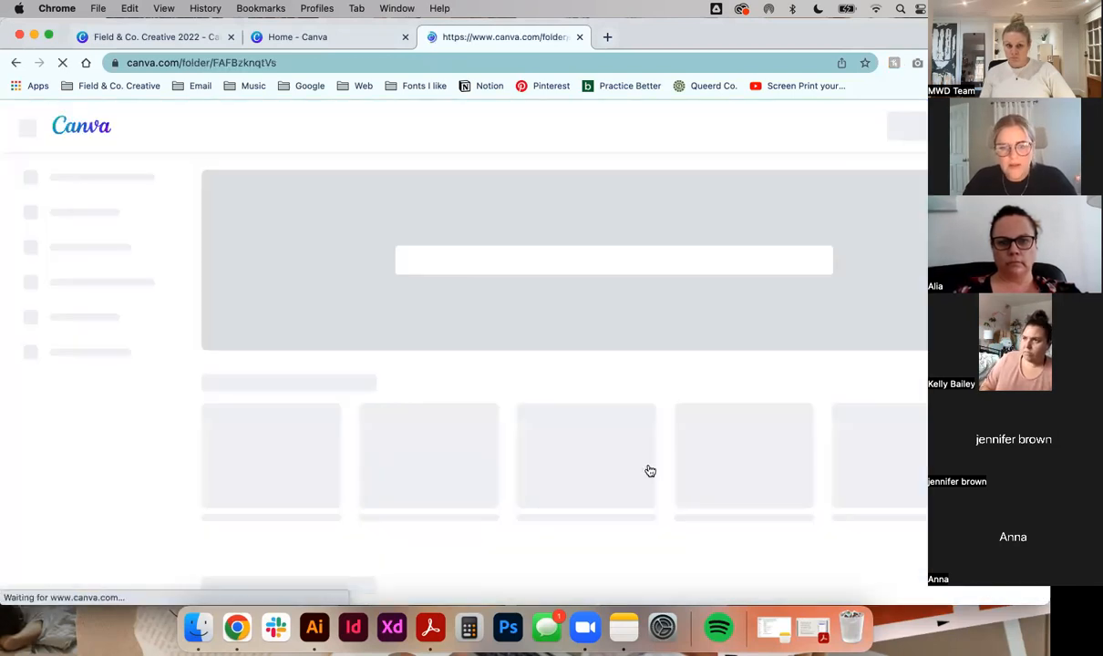
pyautogui.scroll(-1, 547, 438)
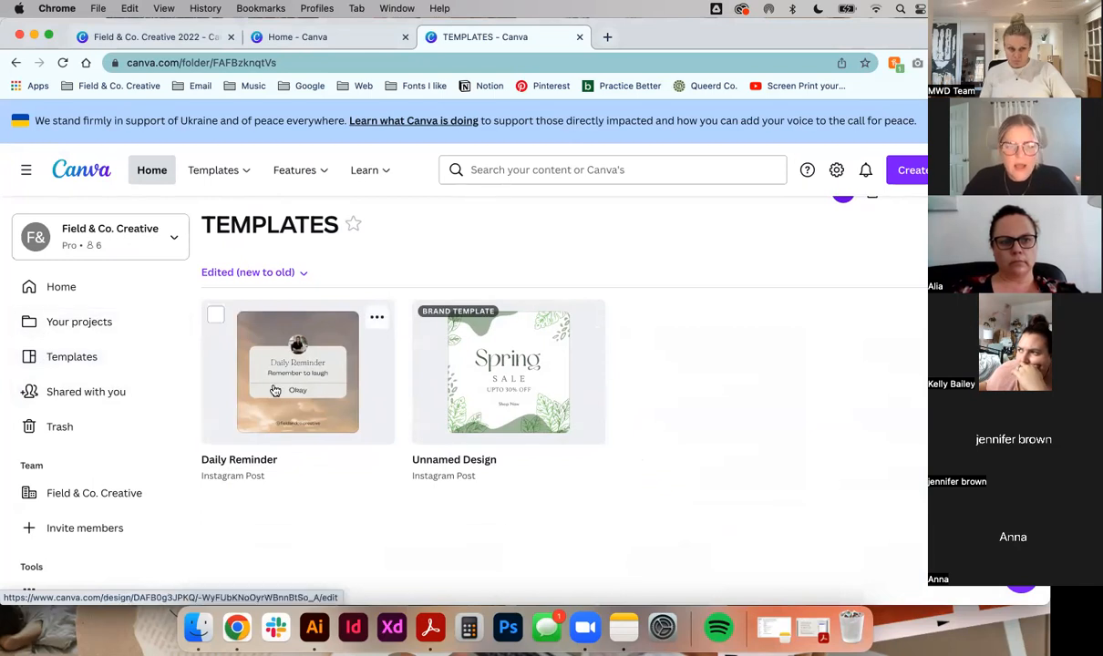
pyautogui.click(327, 400)
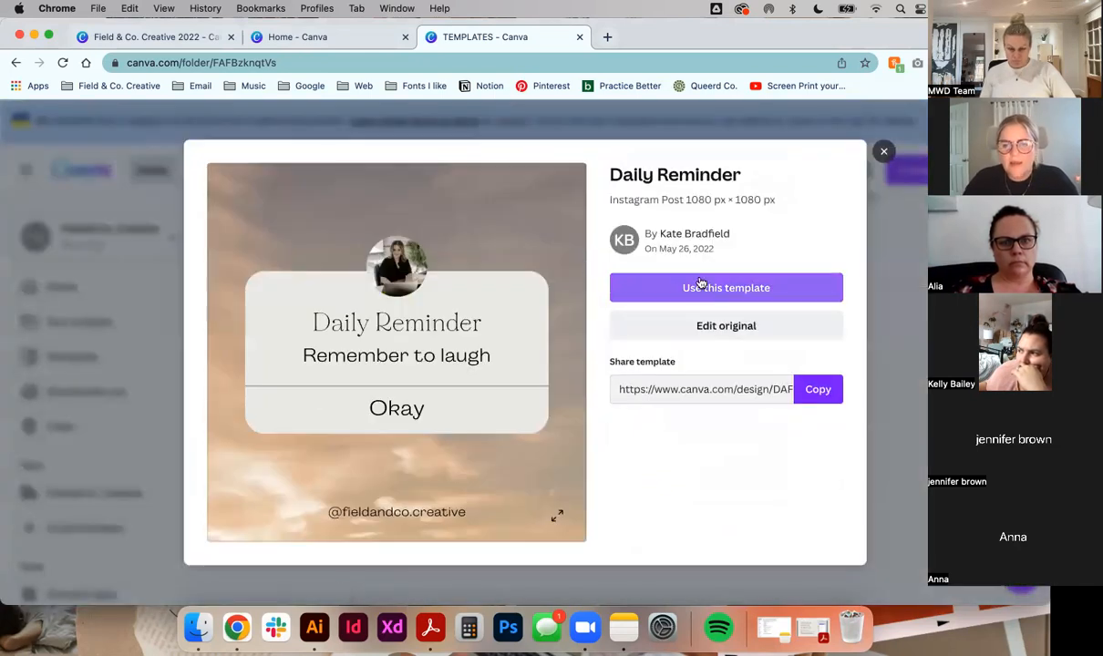
pyautogui.click(703, 284)
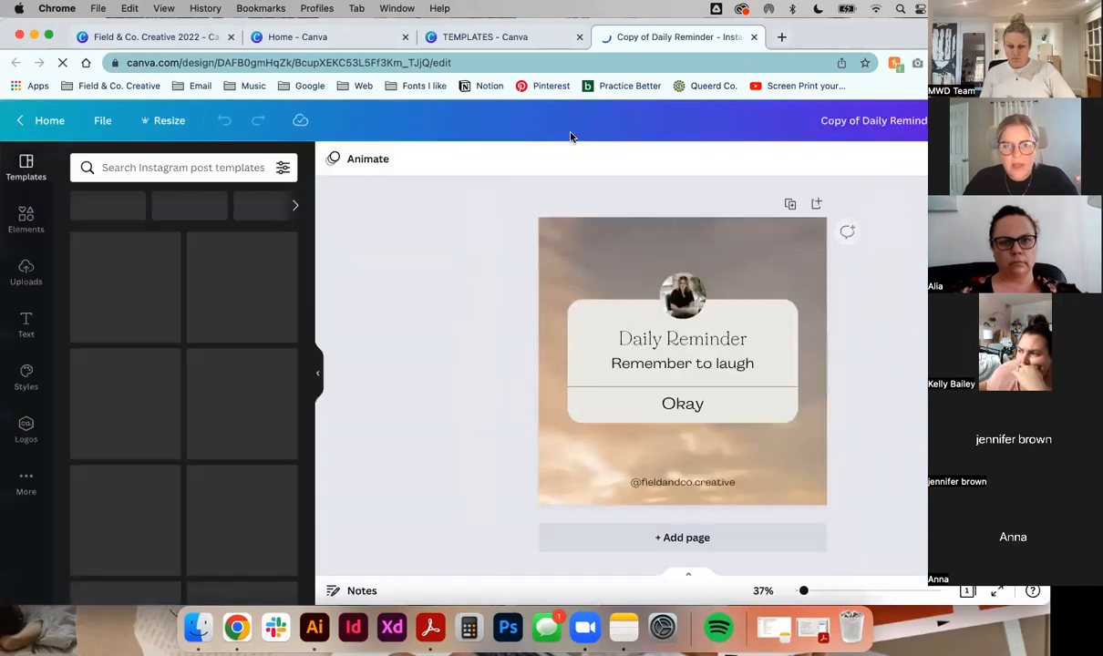
pyautogui.click(474, 36)
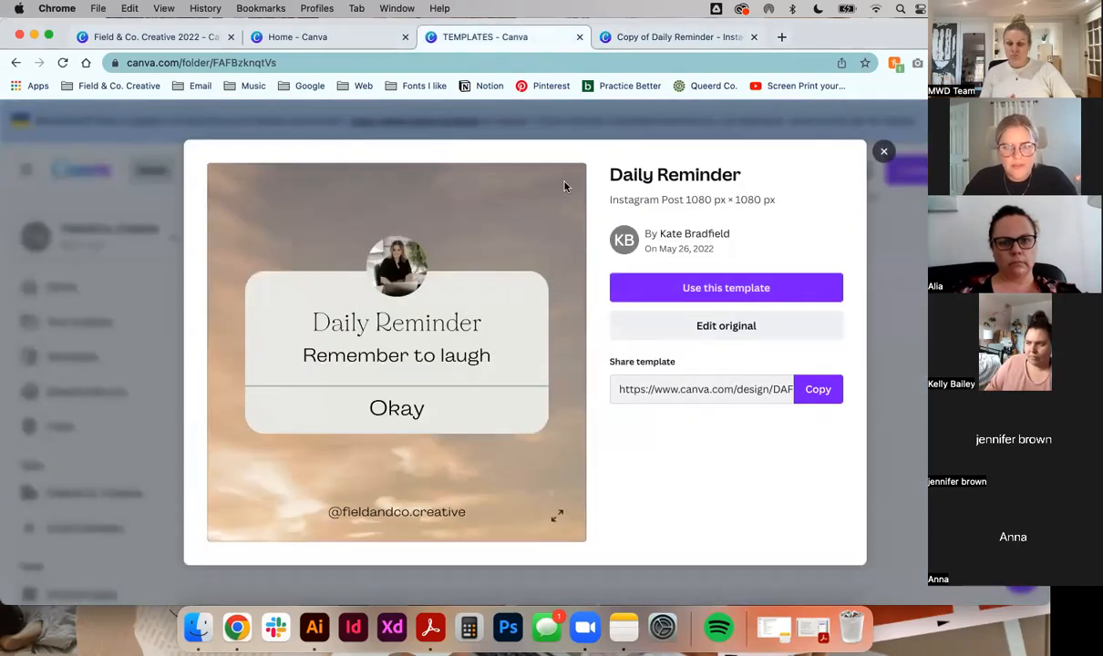
pyautogui.click(675, 36)
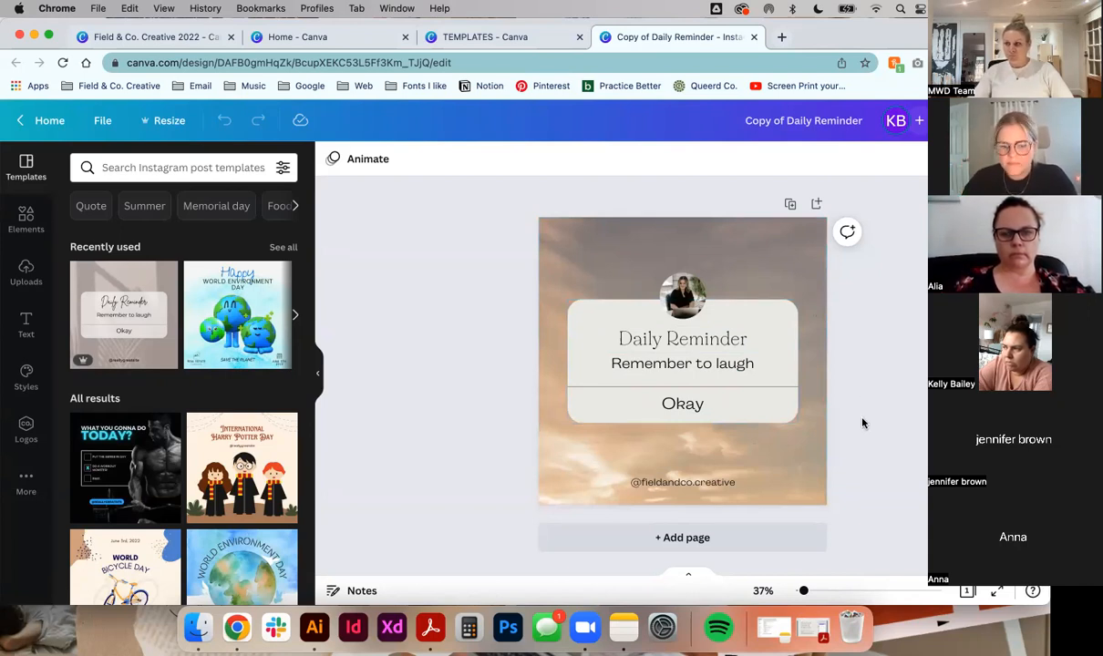
# Switch to Acrobat to read page 17 of the training PDF on exporting designs, and return to Canva in Chrome
pyautogui.click(433, 626)
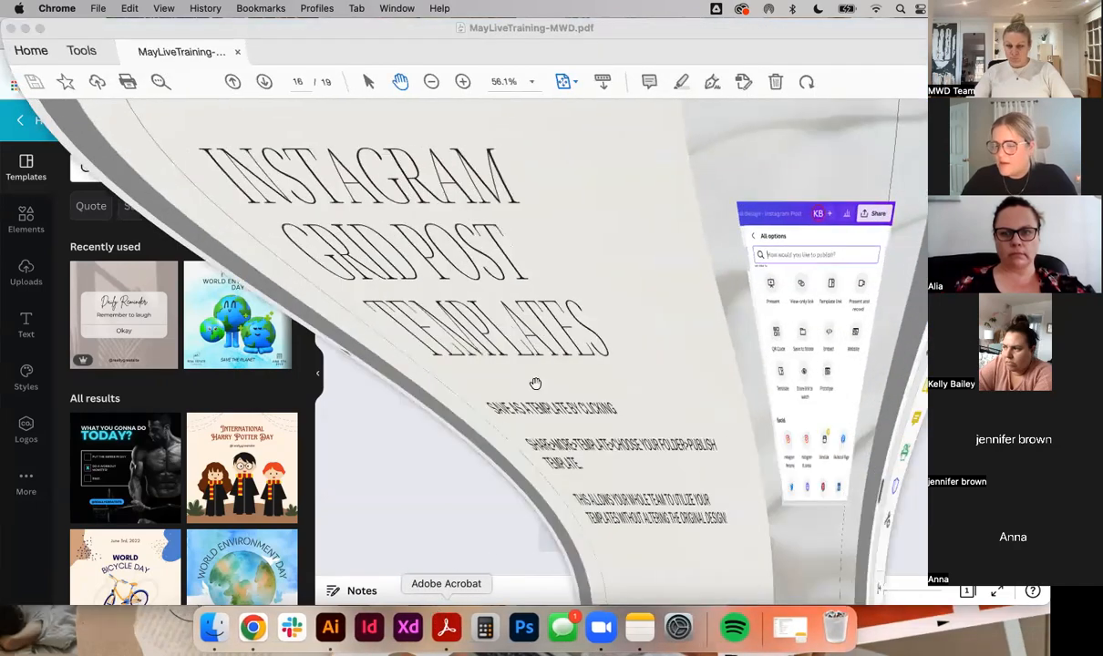
pyautogui.click(250, 81)
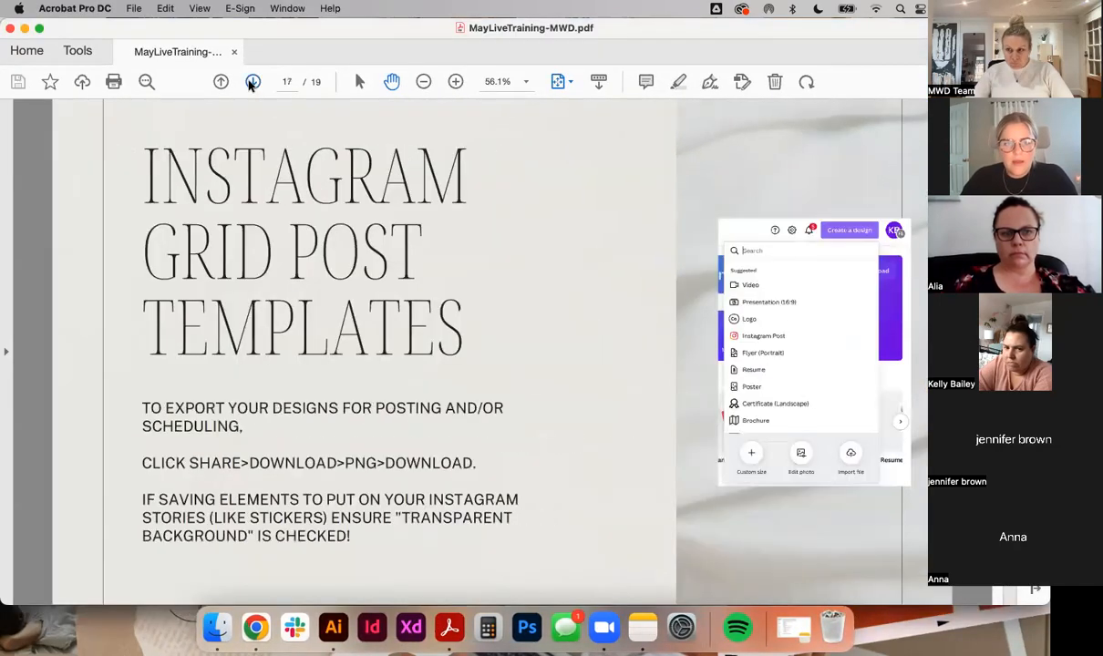
pyautogui.click(274, 633)
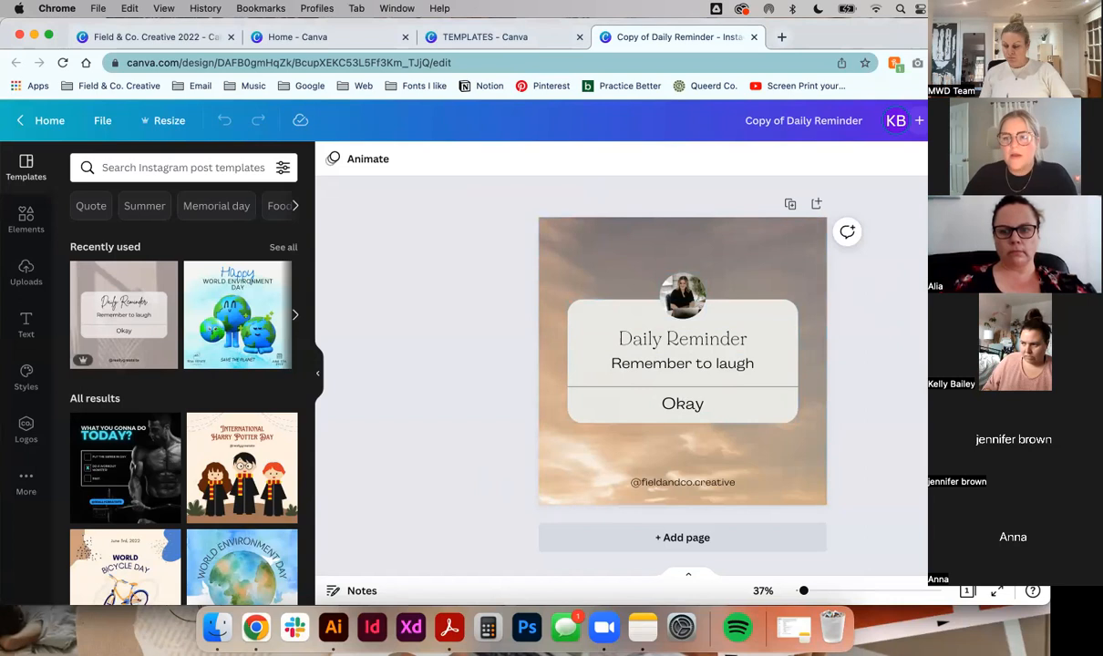
# Review the download file types for the Copy of Daily Reminder design, start a PNG download and cancel saving the file
pyautogui.click(1015, 120)
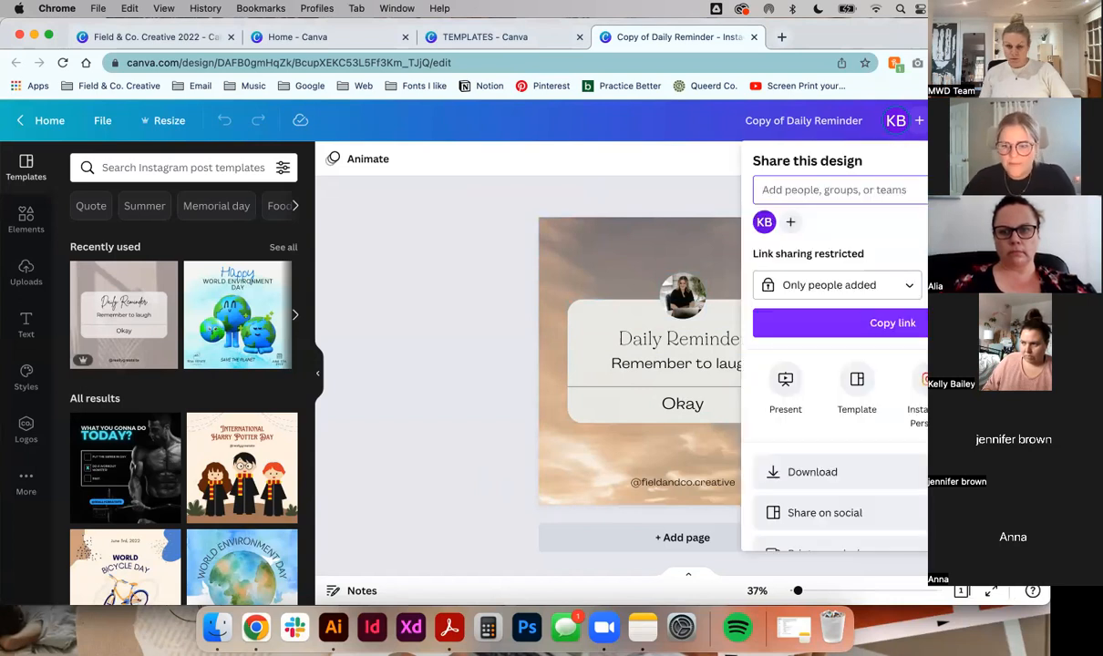
pyautogui.scroll(-2, 802, 401)
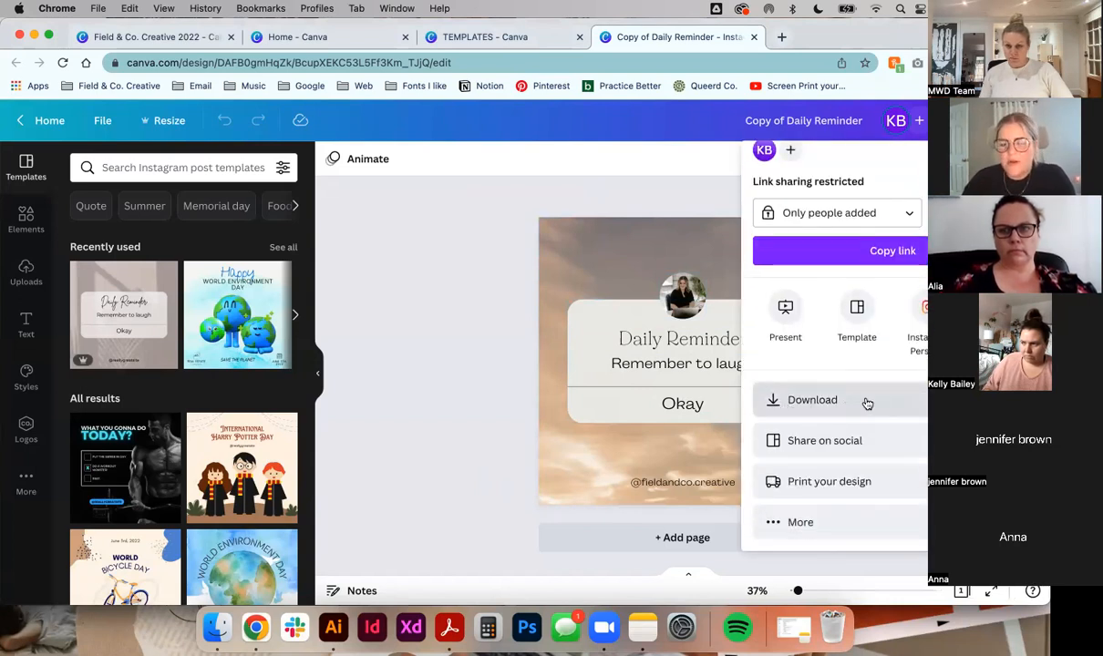
pyautogui.click(867, 404)
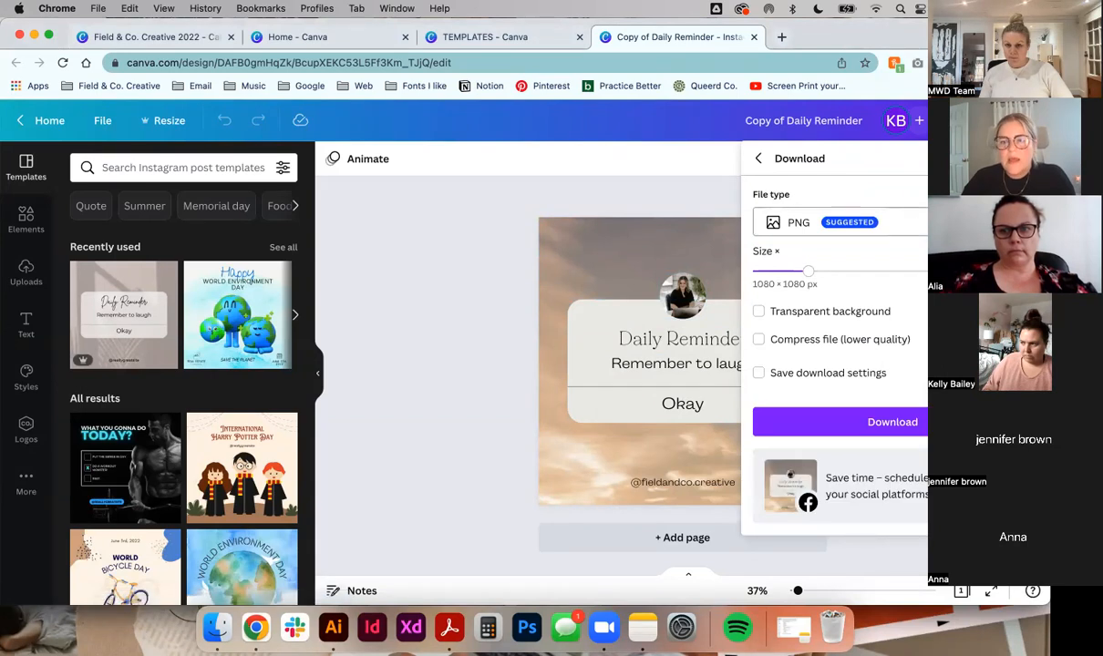
pyautogui.click(898, 225)
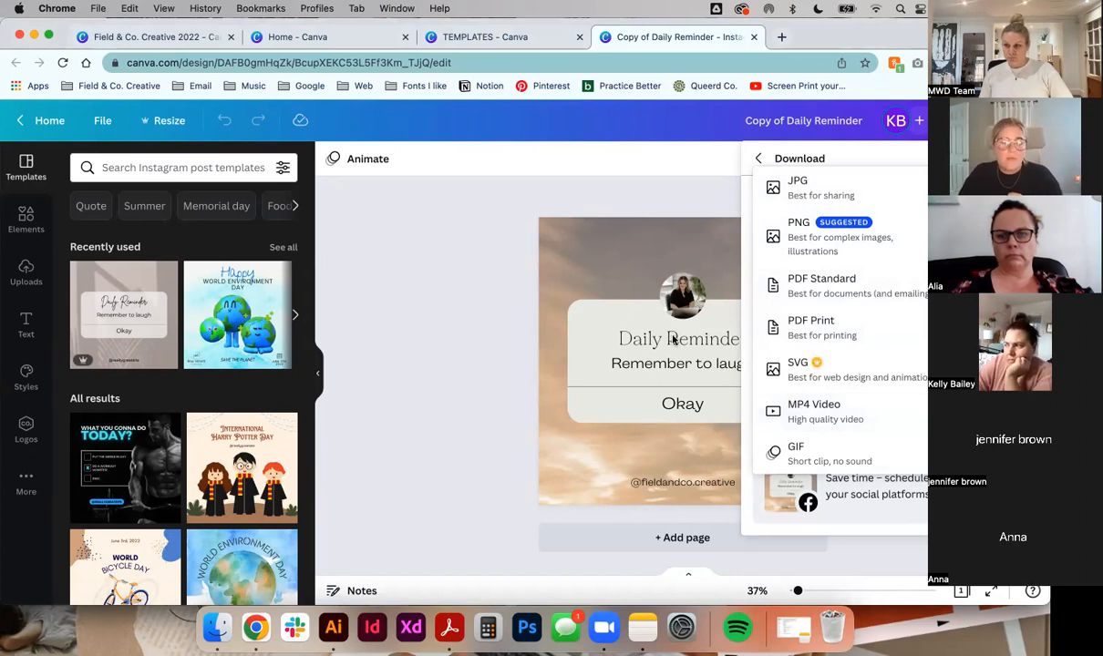
pyautogui.press('Escape')
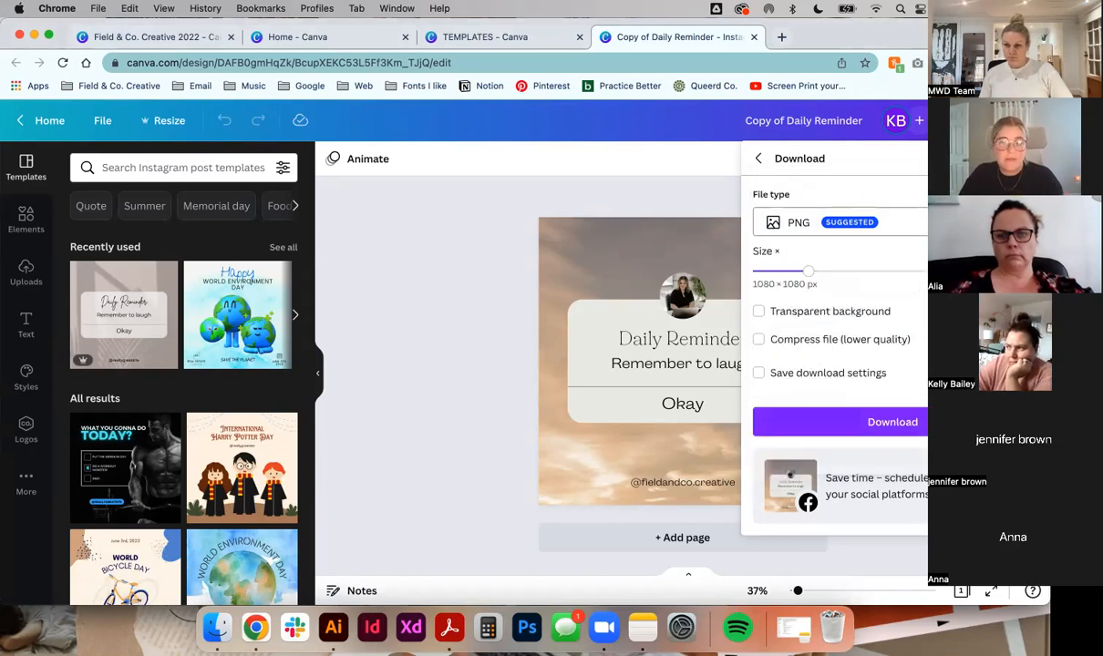
pyautogui.click(916, 225)
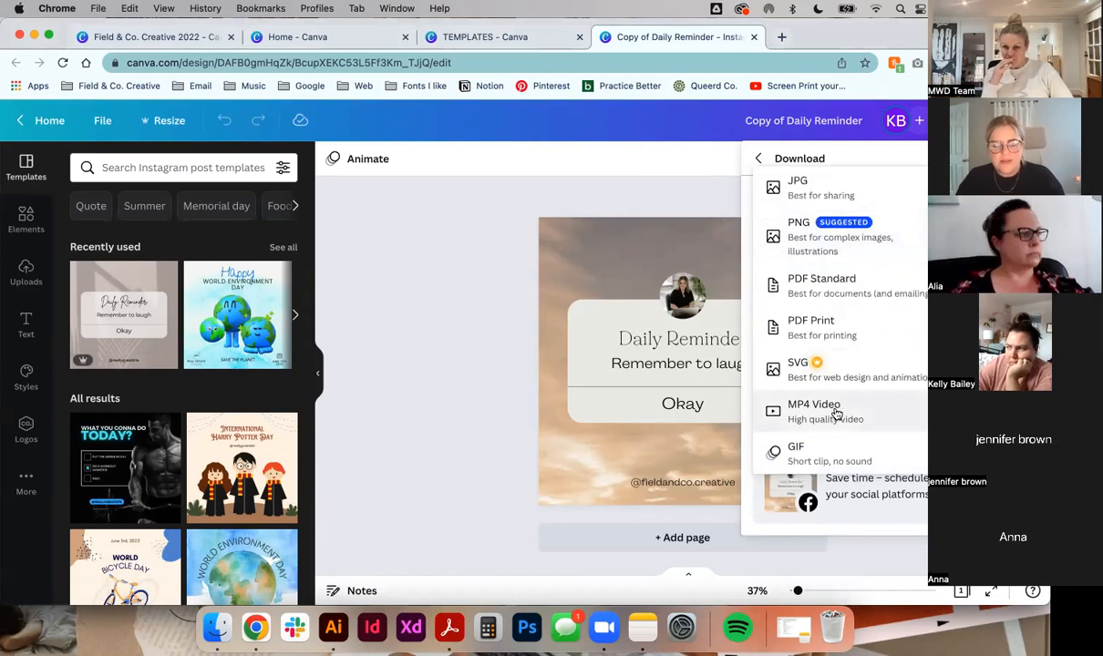
pyautogui.click(832, 246)
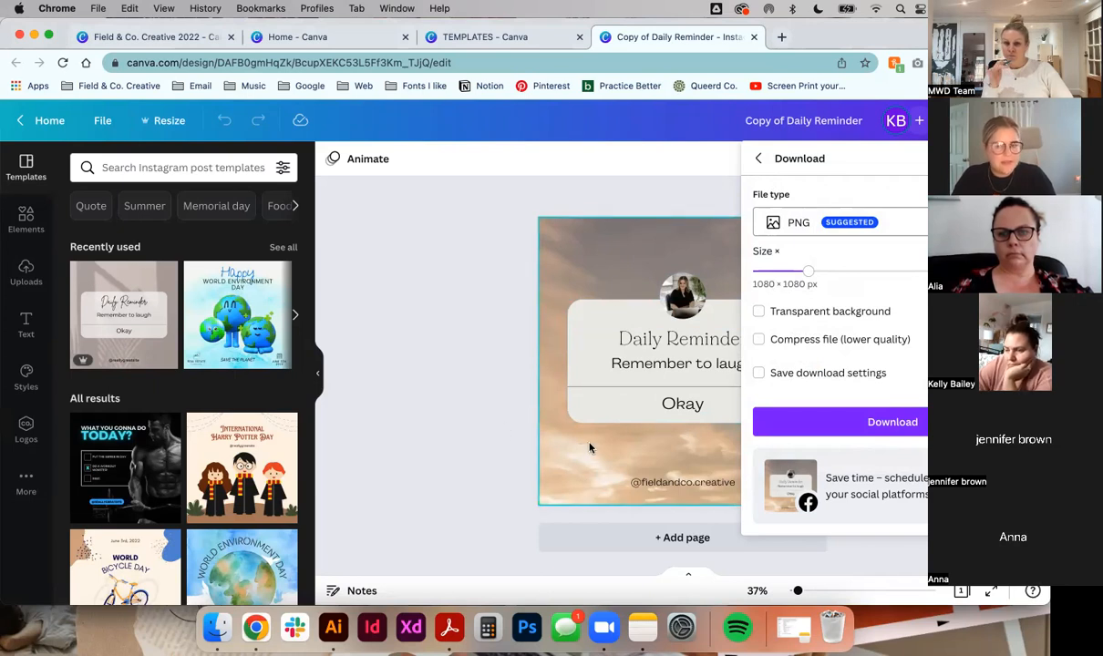
pyautogui.click(880, 429)
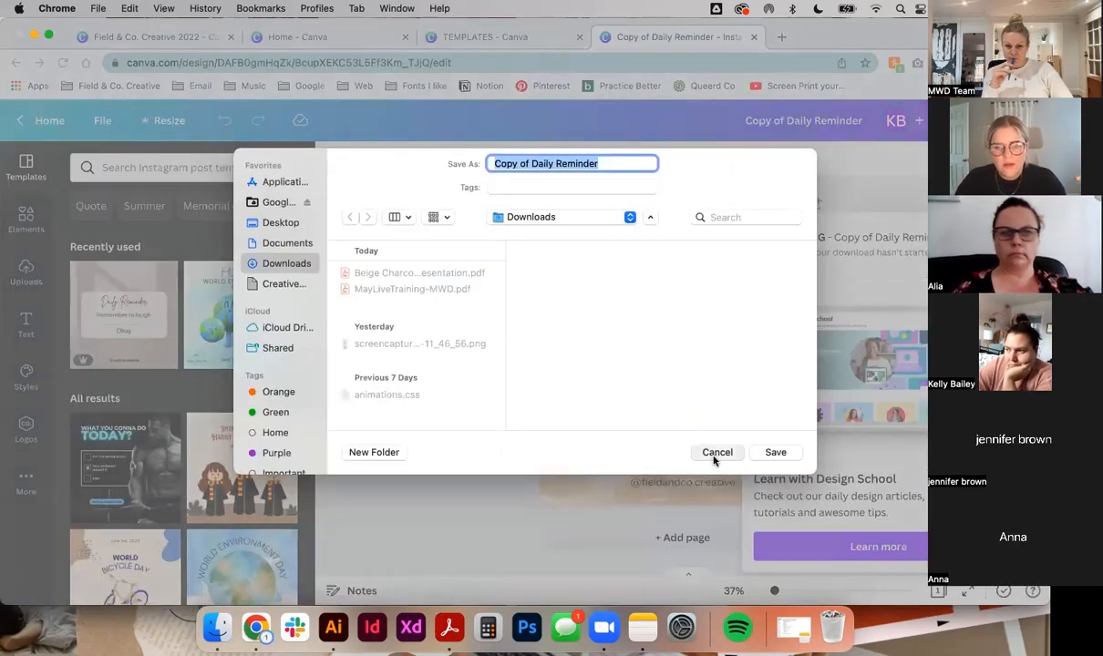
pyautogui.click(716, 454)
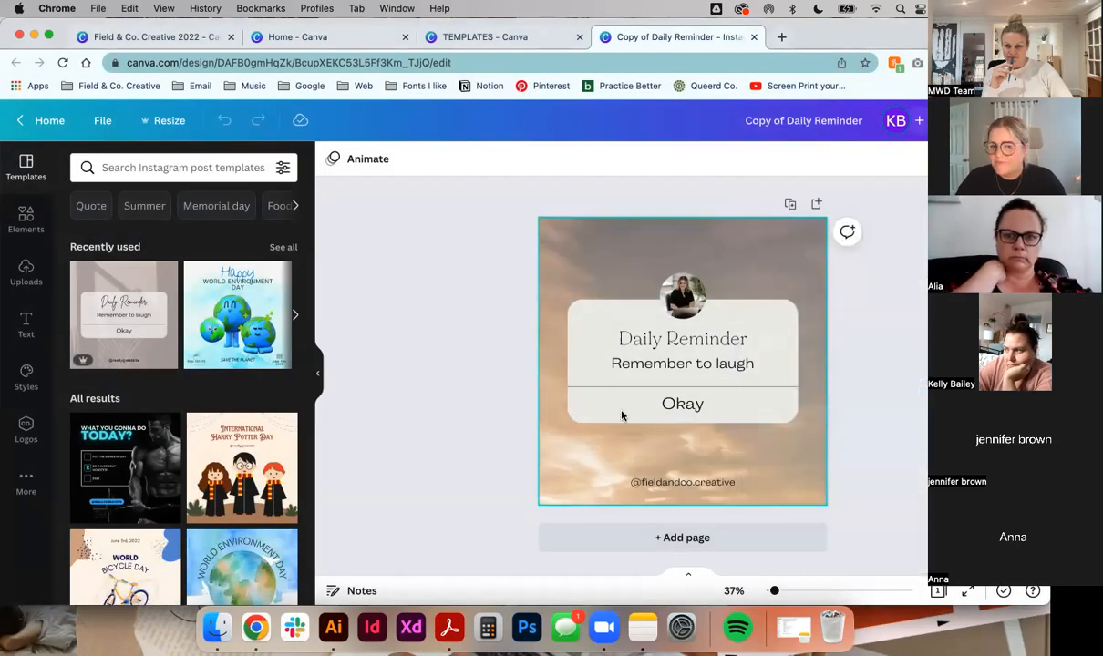
# Switch to Acrobat and view the Recommendations page, page 18 of MayLiveTraining-MWD.pdf, in full screen
pyautogui.click(449, 627)
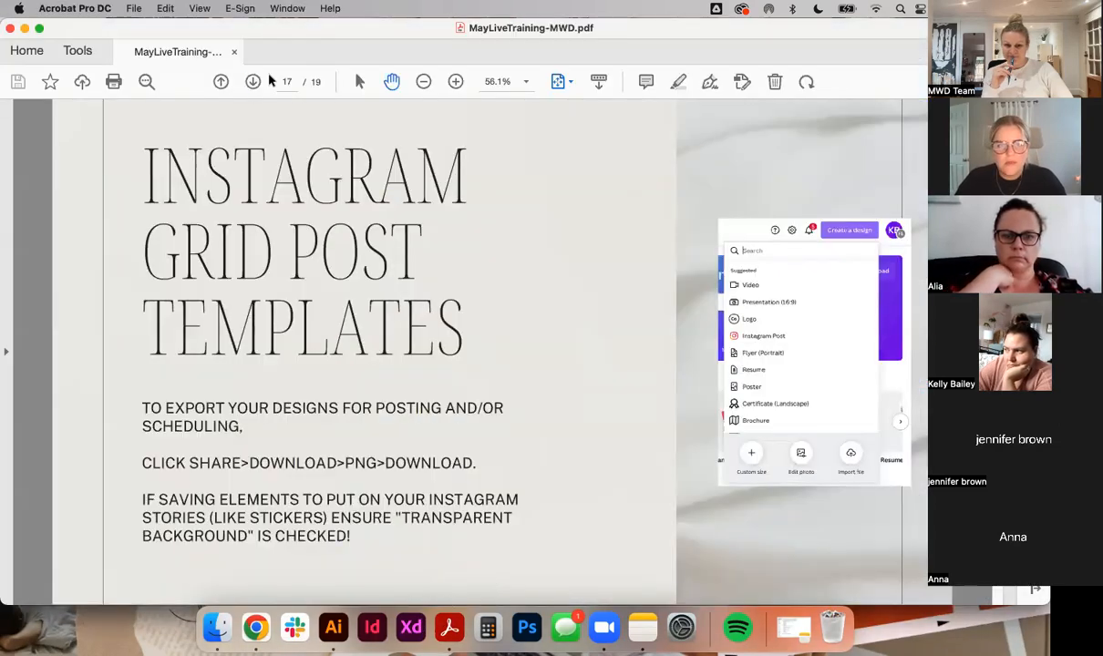
pyautogui.click(251, 83)
pyautogui.click(251, 83)
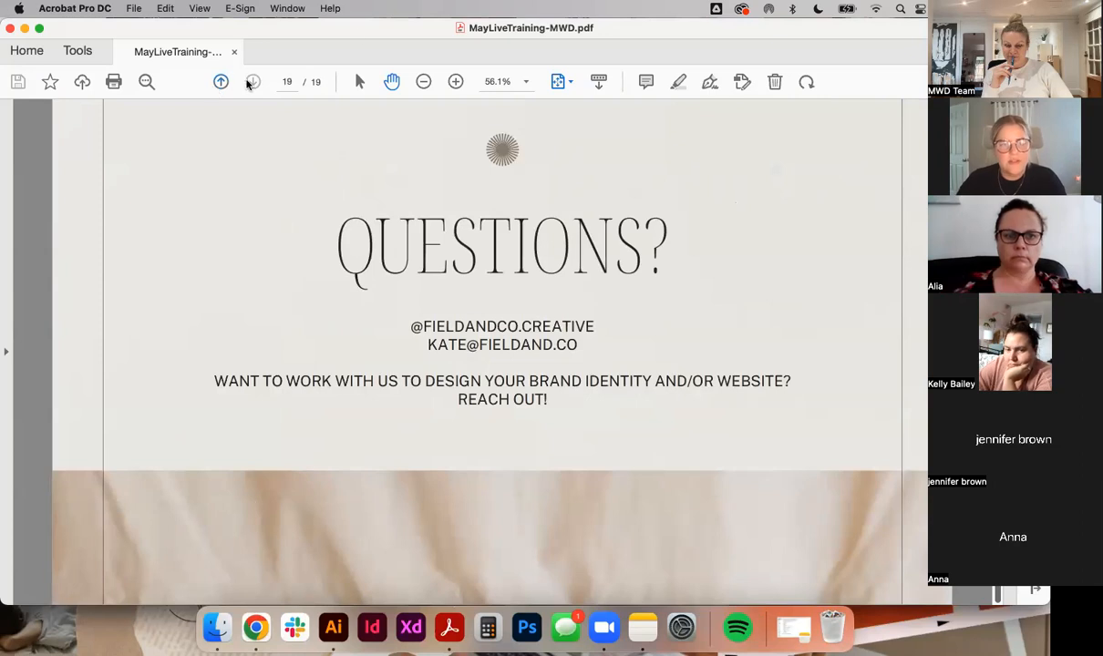
pyautogui.click(221, 82)
pyautogui.click(199, 8)
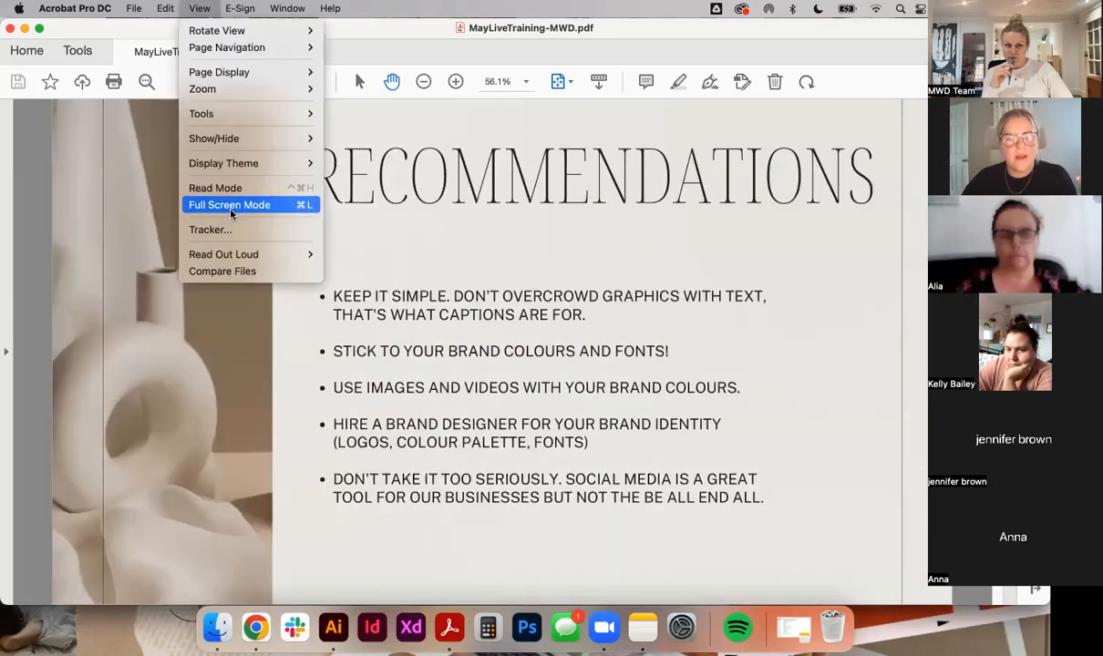
pyautogui.click(232, 207)
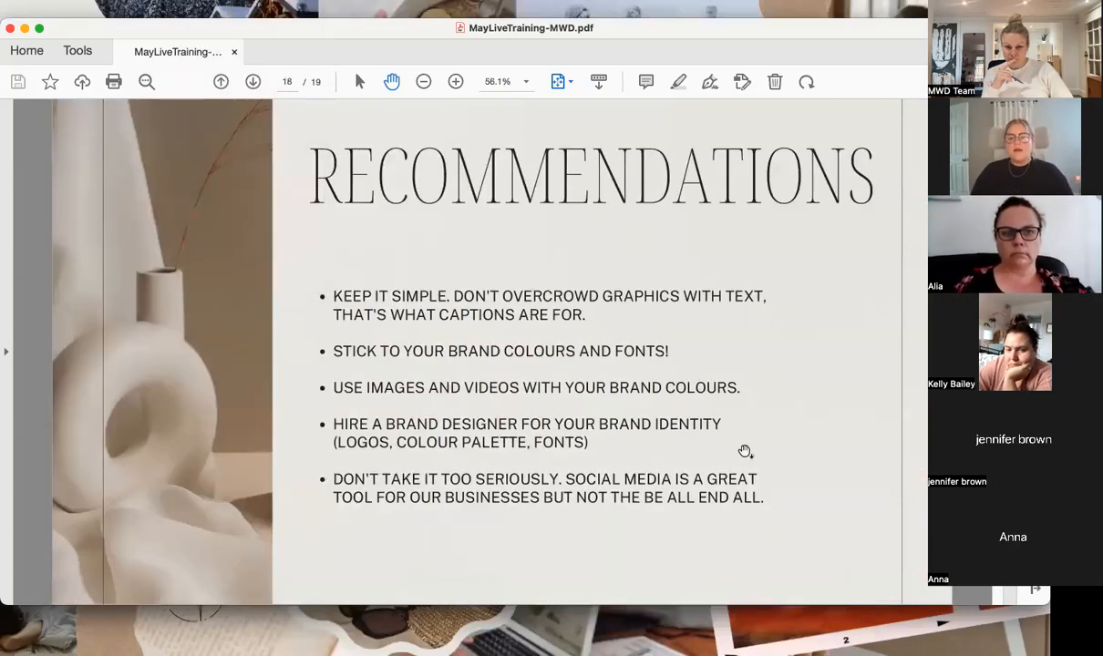
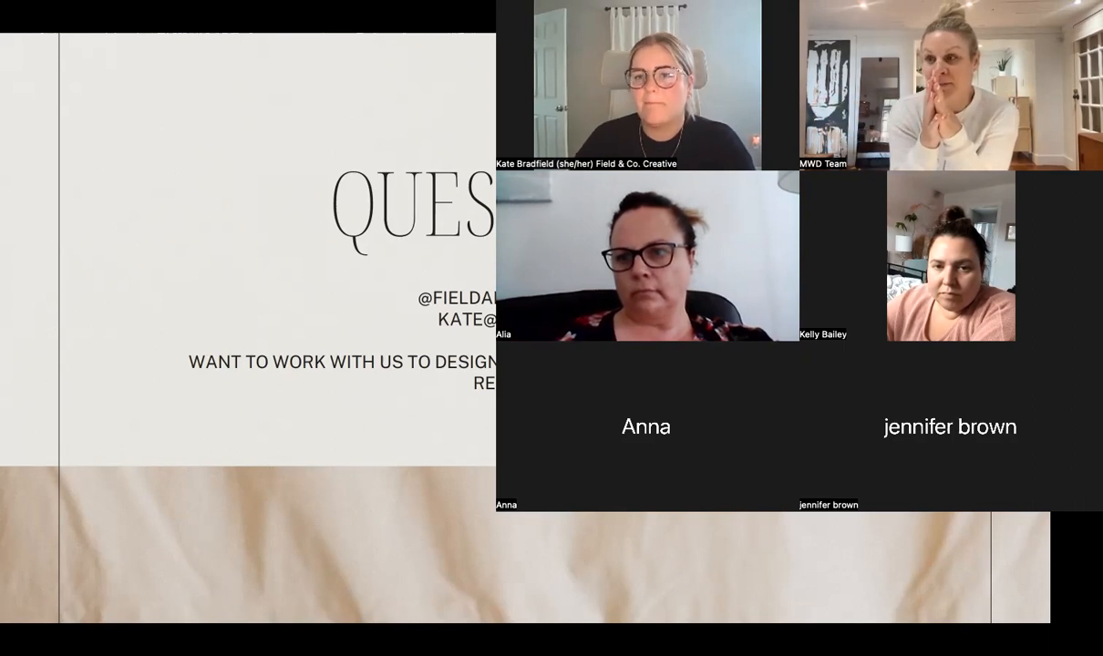
pyautogui.click(478, 318)
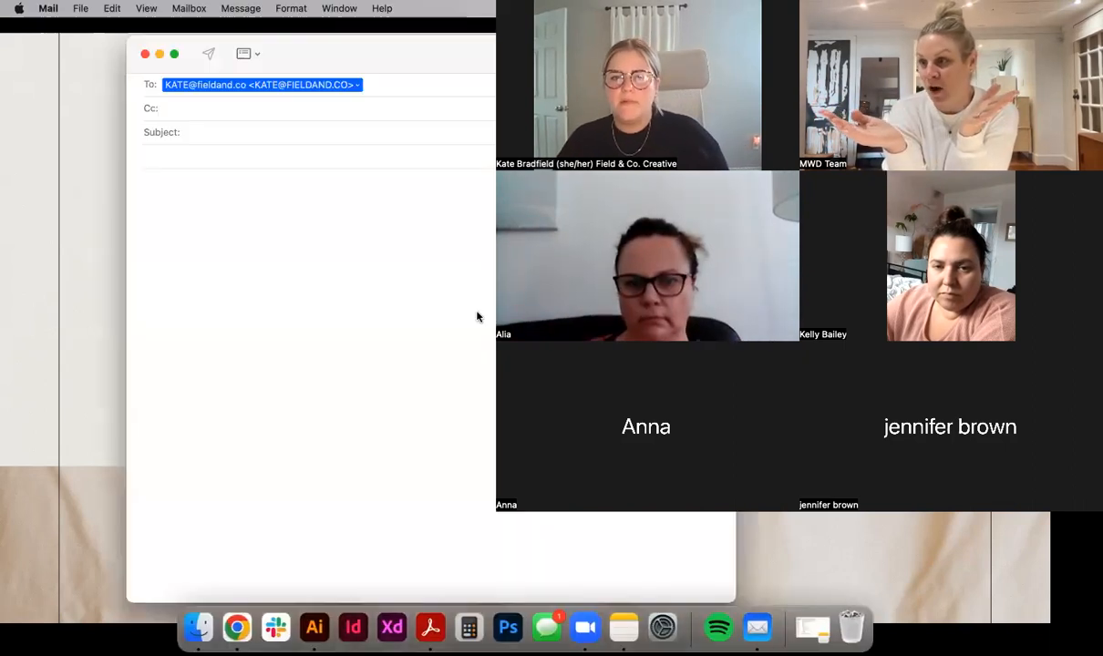
pyautogui.click(77, 61)
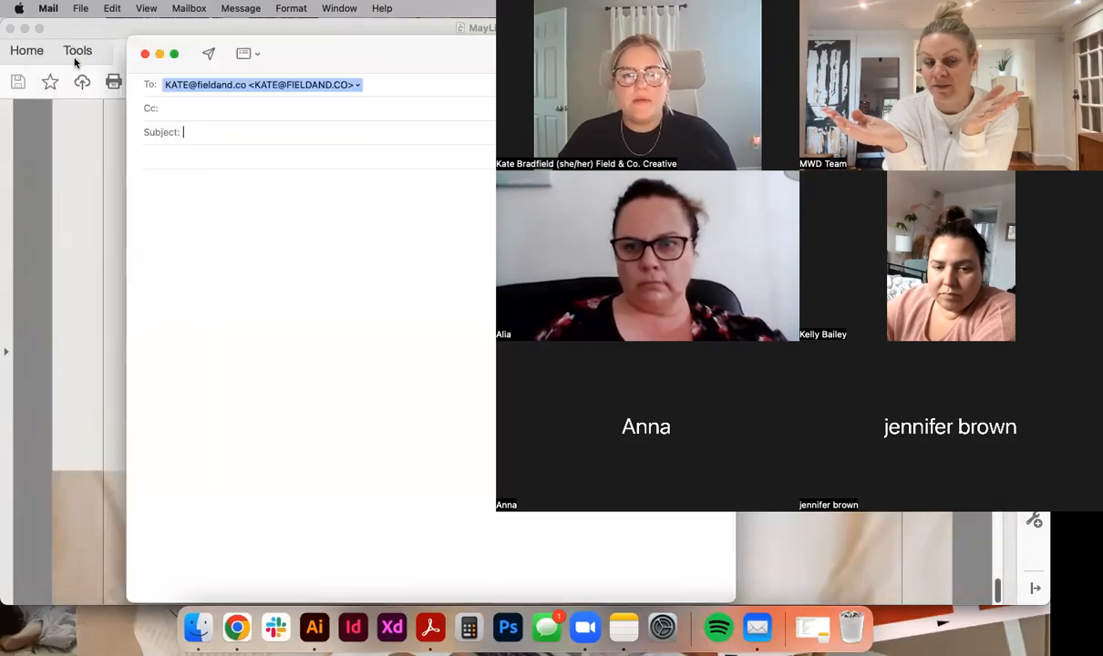
pyautogui.click(146, 54)
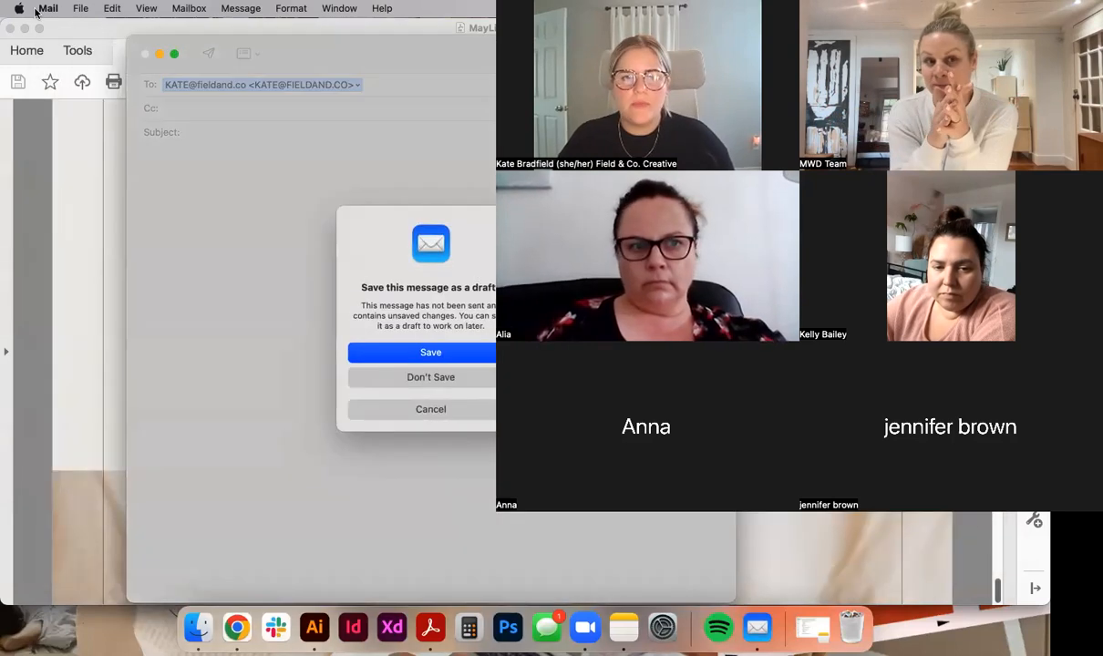
pyautogui.click(431, 381)
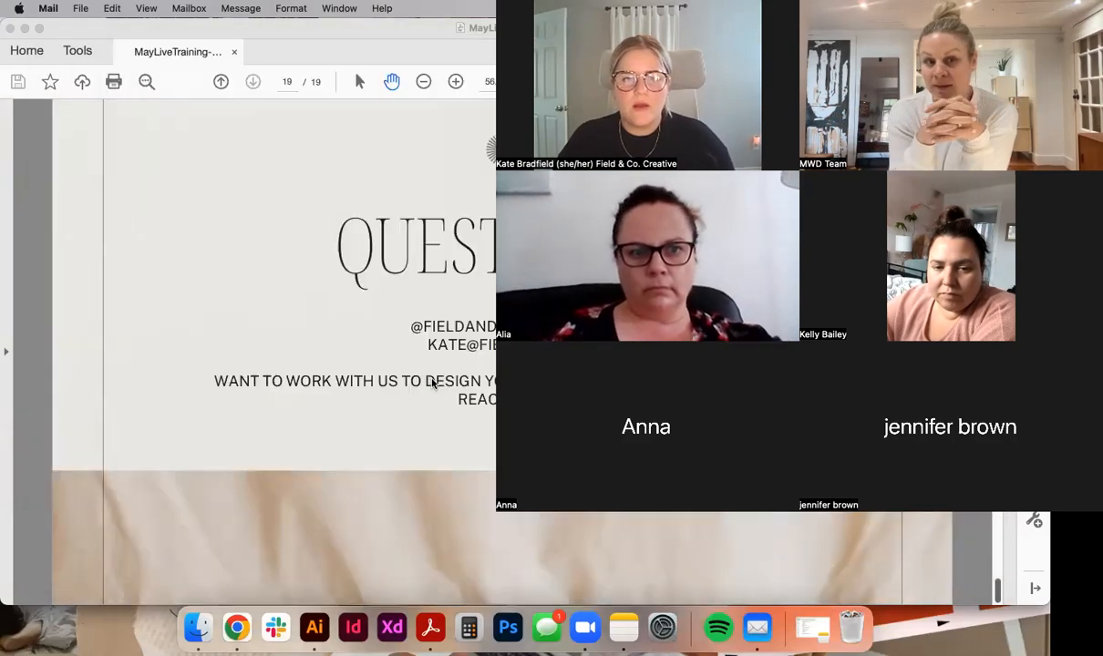
# Minimize the PDF window, return to Canva in Chrome and view the share options of the Daily Reminder copy
pyautogui.click(25, 28)
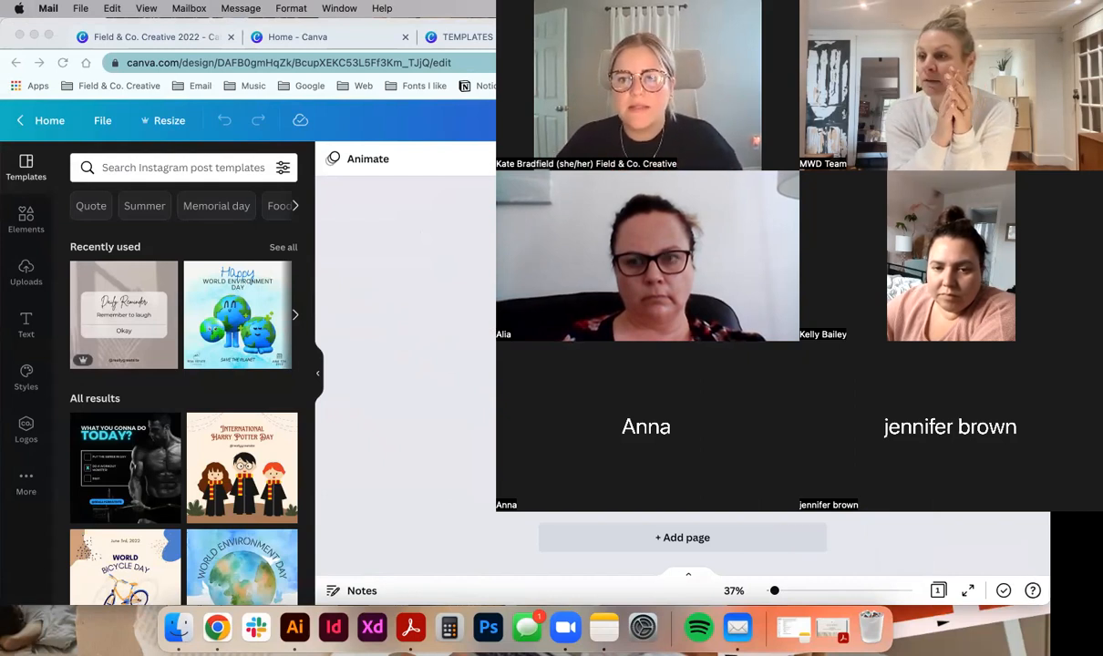
pyautogui.press('super+Tab')
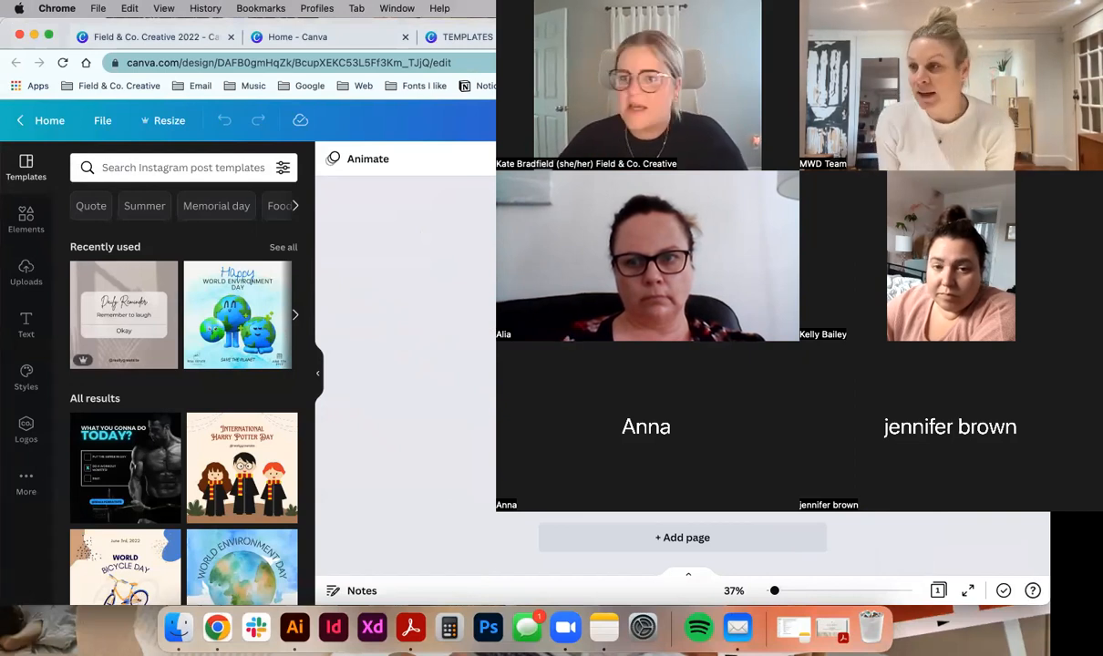
pyautogui.click(1014, 121)
pyautogui.scroll(-1, 893, 473)
pyautogui.scroll(1, 894, 473)
pyautogui.click(893, 473)
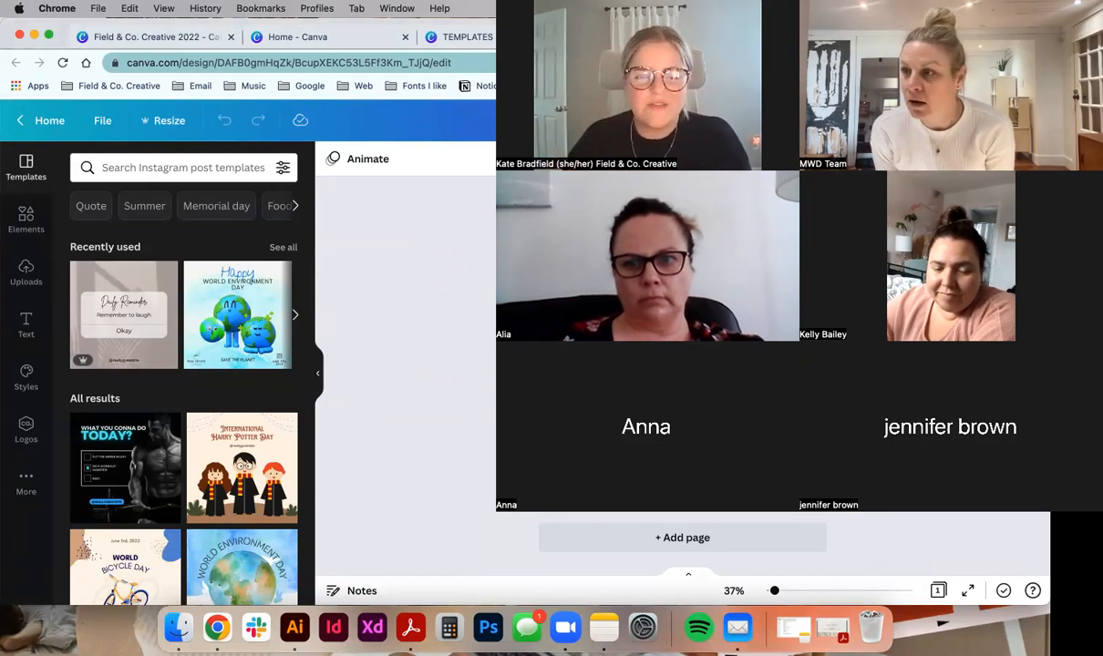
pyautogui.click(1014, 120)
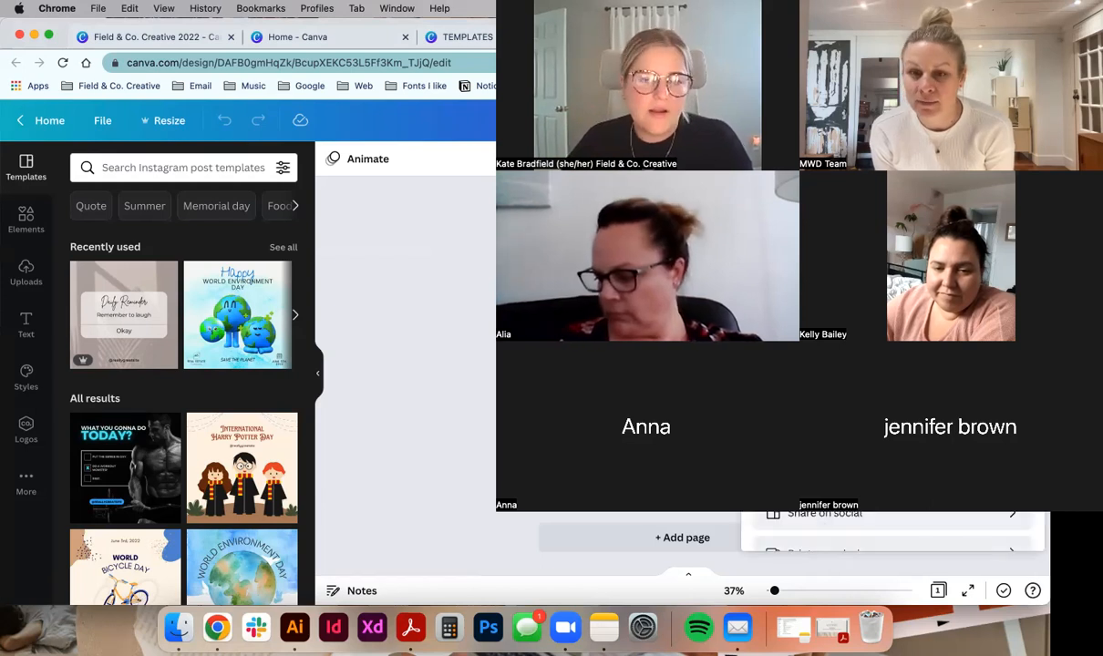
pyautogui.click(1013, 120)
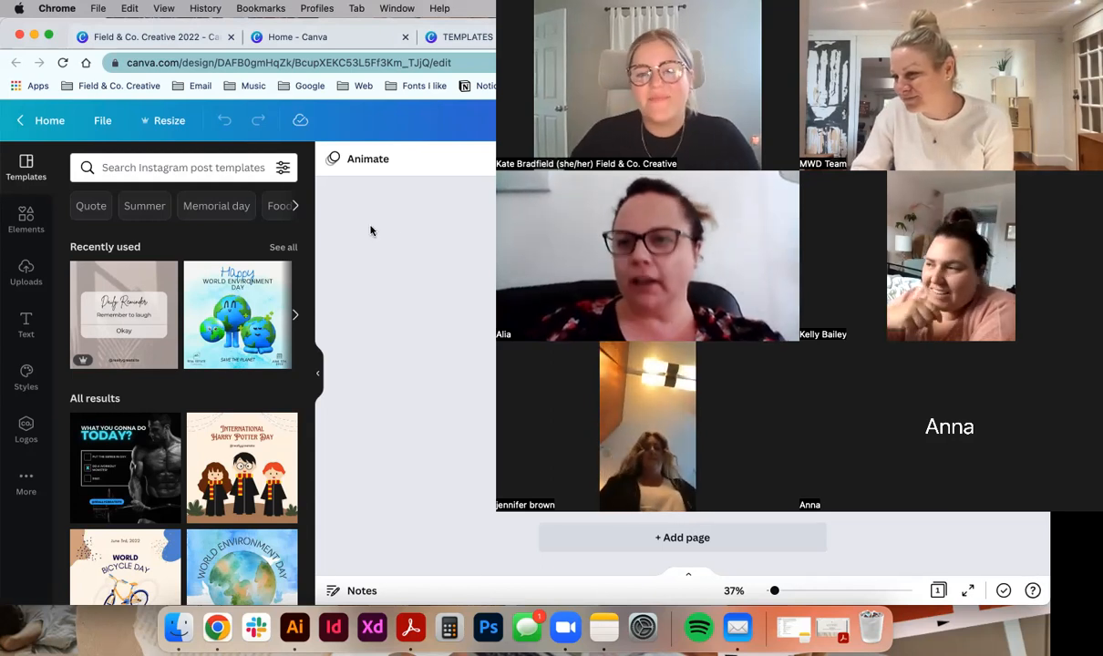
# Return to the Canva home page and create a new blank Video design
pyautogui.click(28, 120)
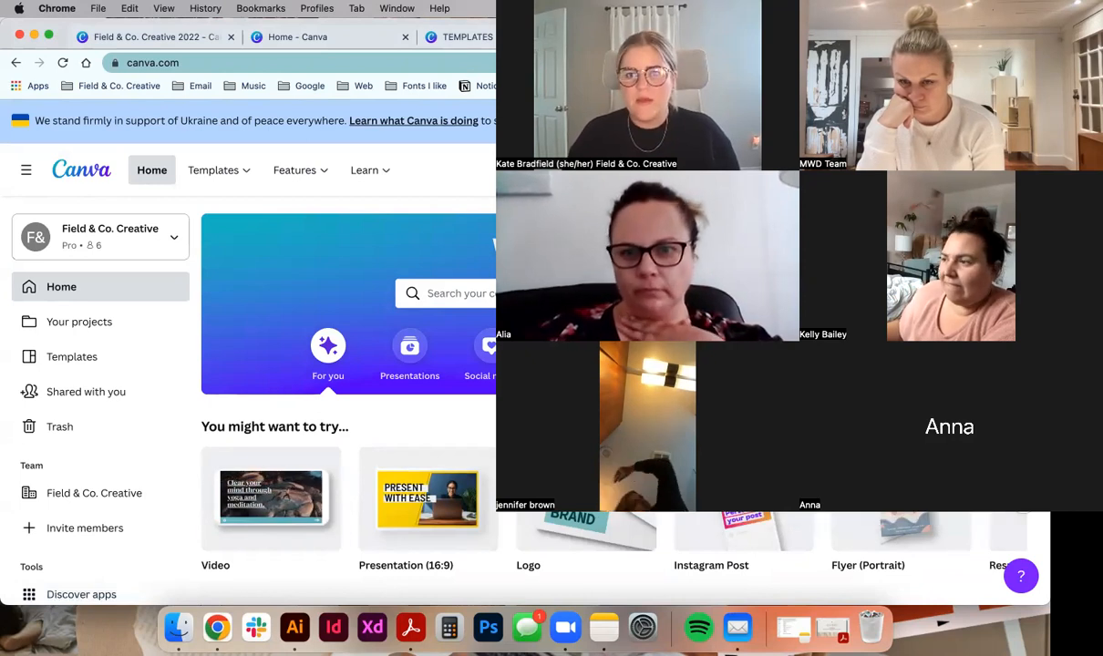
pyautogui.click(271, 497)
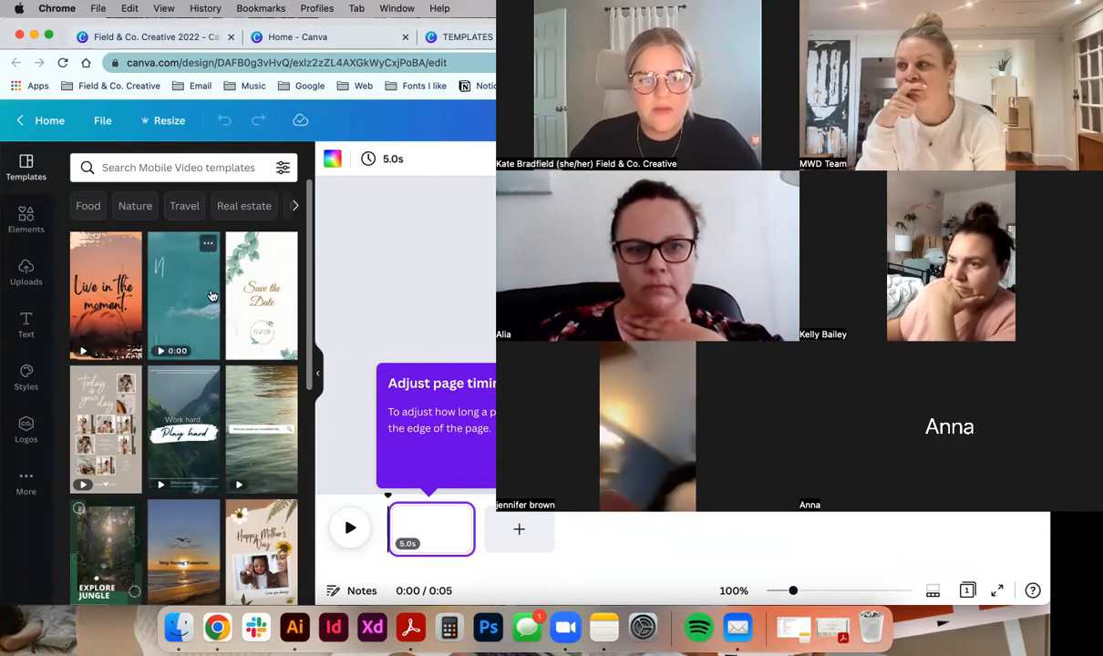
# Try the rippling-water template with the search bar on the blank video page
pyautogui.scroll(-2, 209, 328)
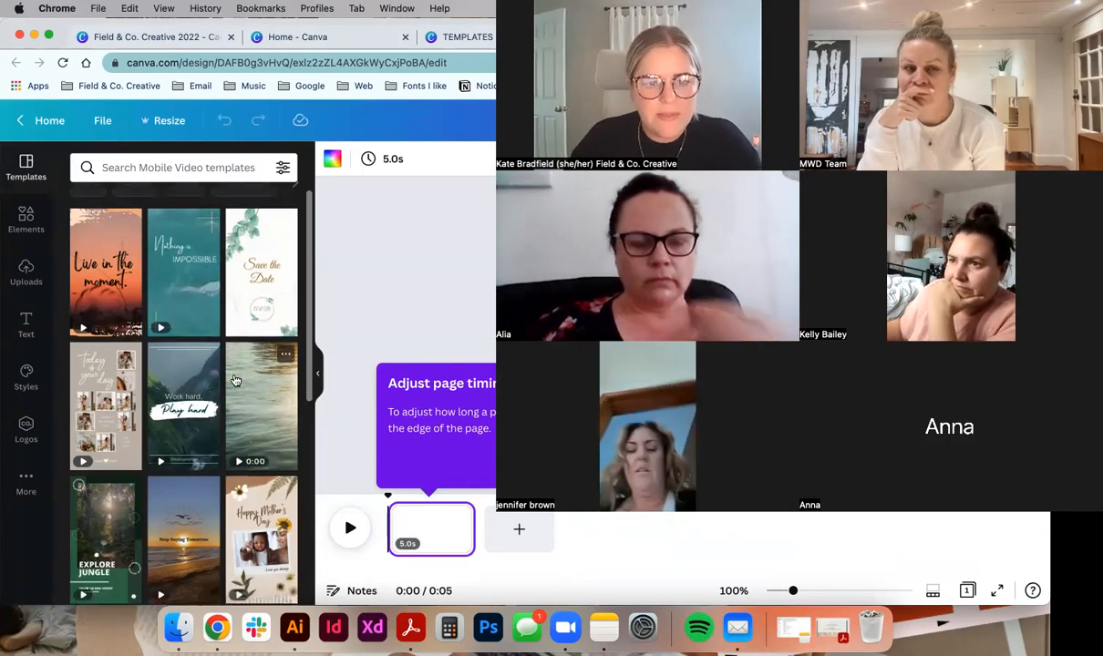
pyautogui.click(256, 370)
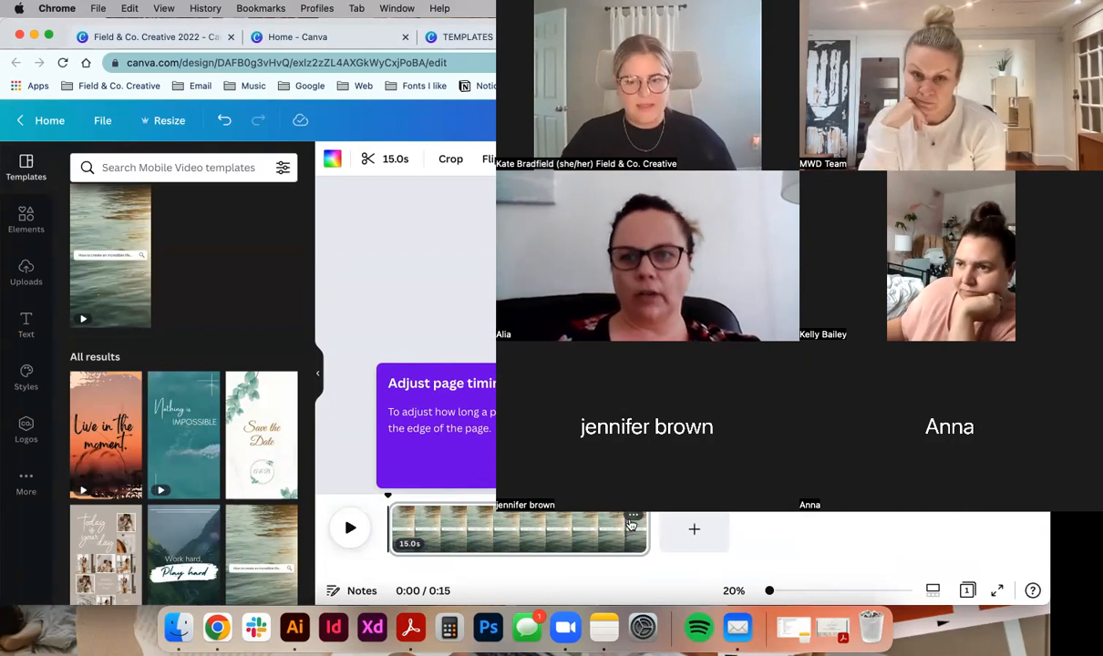
pyautogui.click(696, 534)
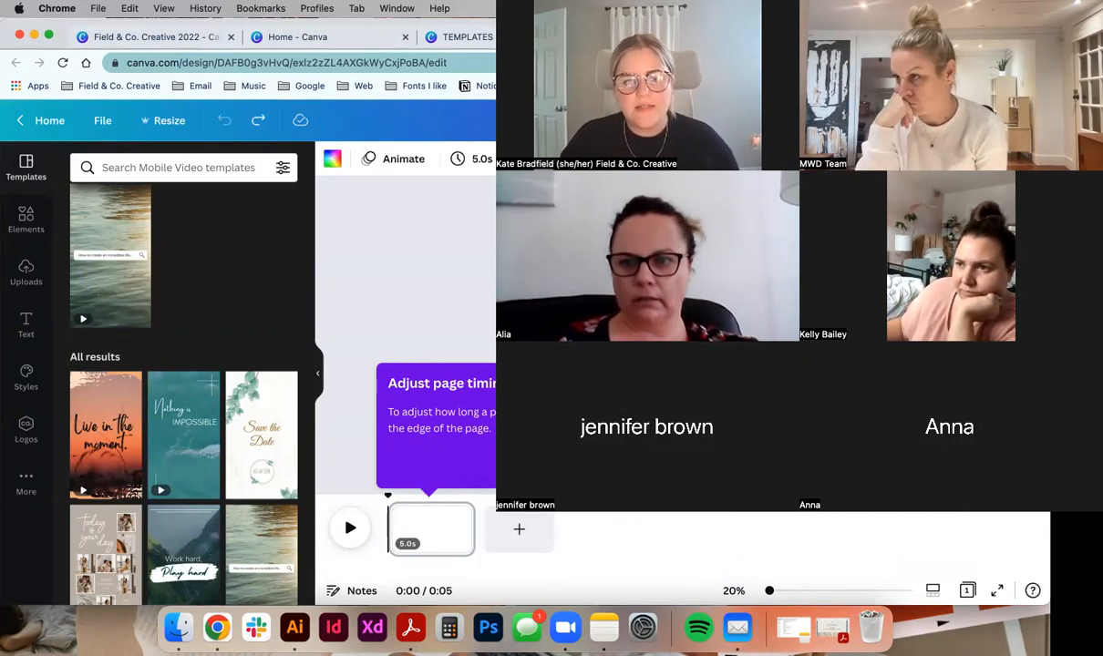
# Add the first two pages of the Colorful Pop Zine Food Creator Instagram Reel template as separate video pages, and set the playhead to the start
pyautogui.scroll(-5, 261, 417)
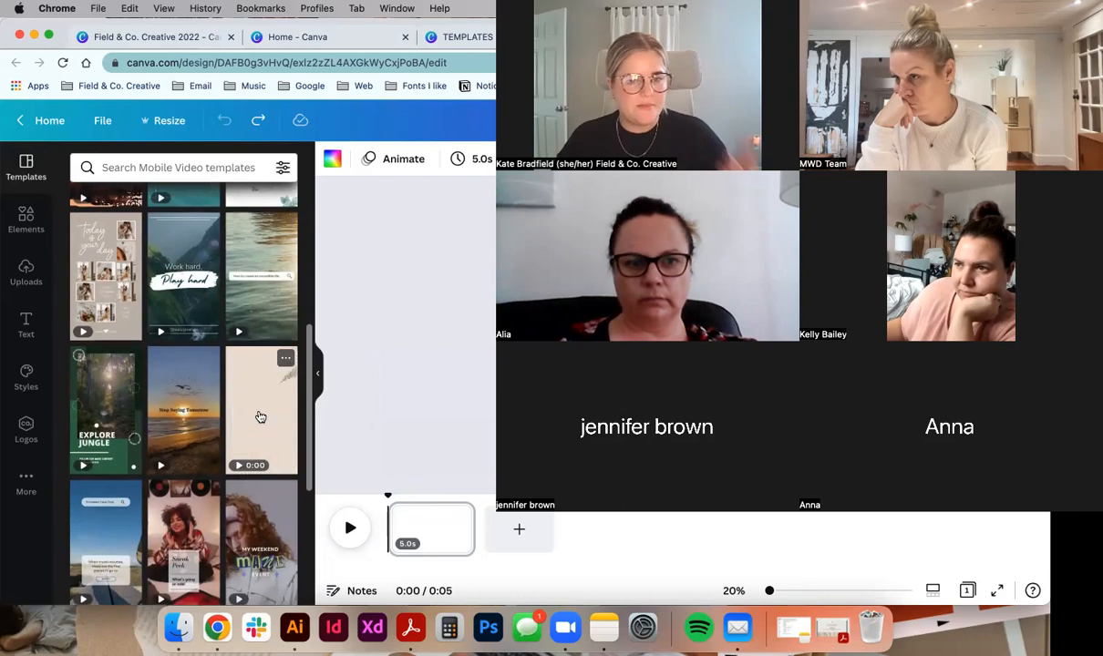
pyautogui.scroll(-3, 255, 412)
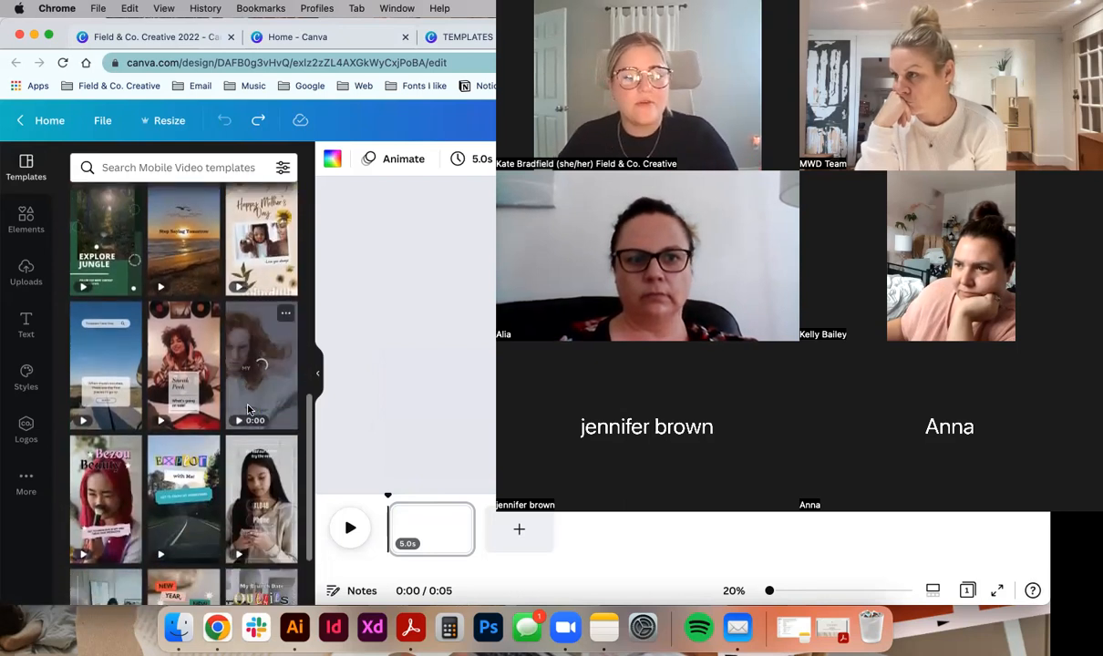
pyautogui.scroll(-4, 248, 410)
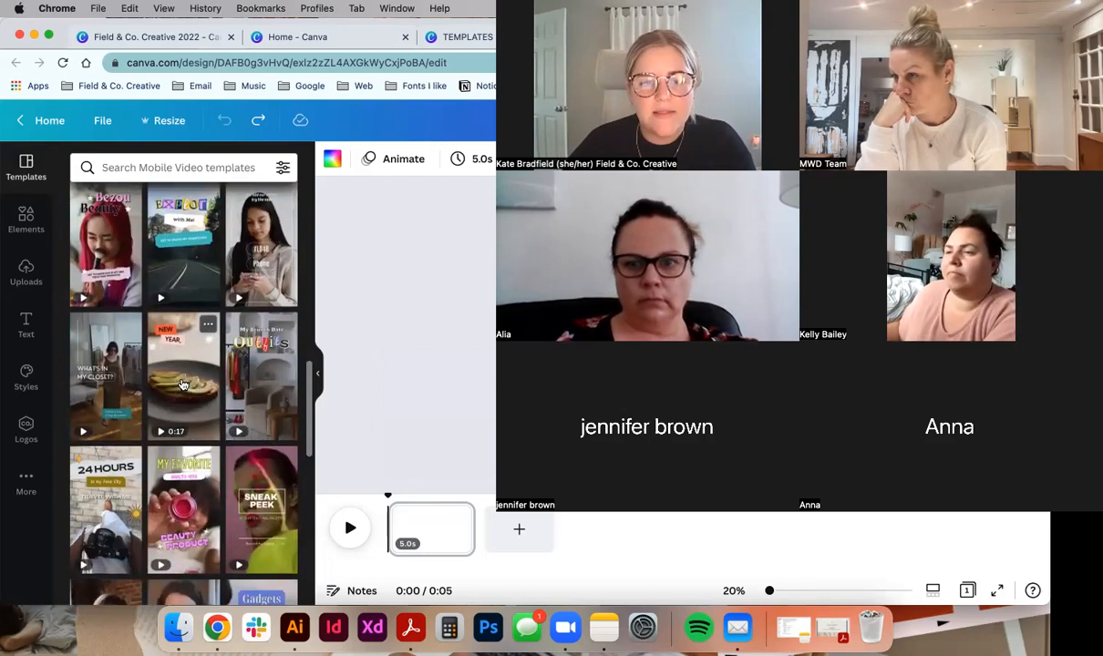
pyautogui.scroll(-1, 178, 364)
pyautogui.click(176, 326)
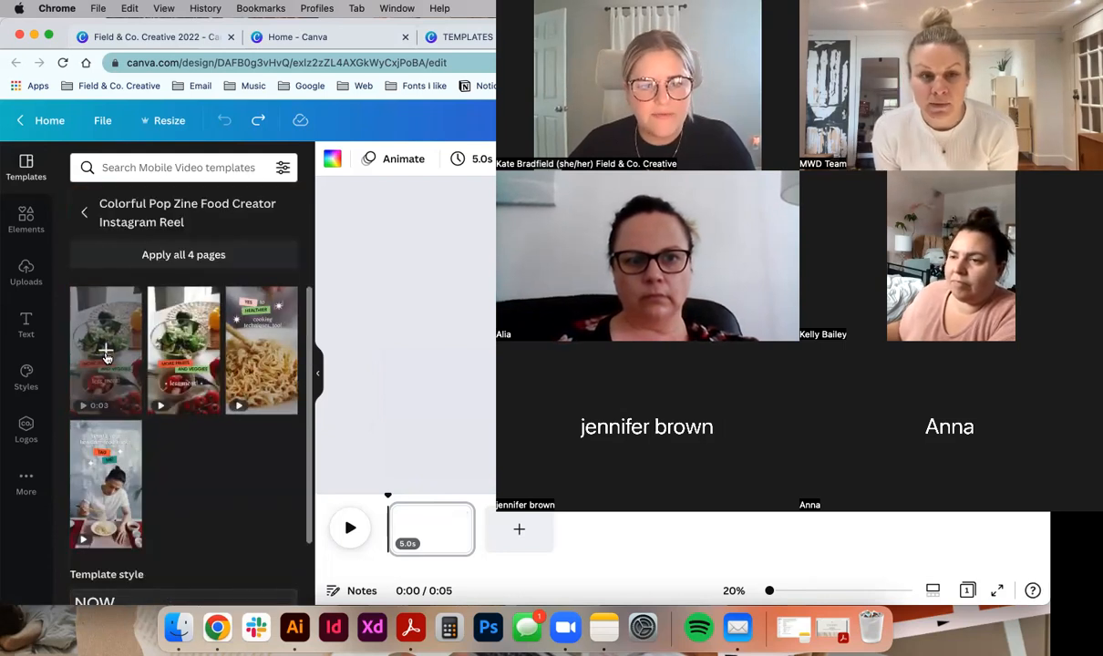
pyautogui.click(107, 354)
pyautogui.click(180, 354)
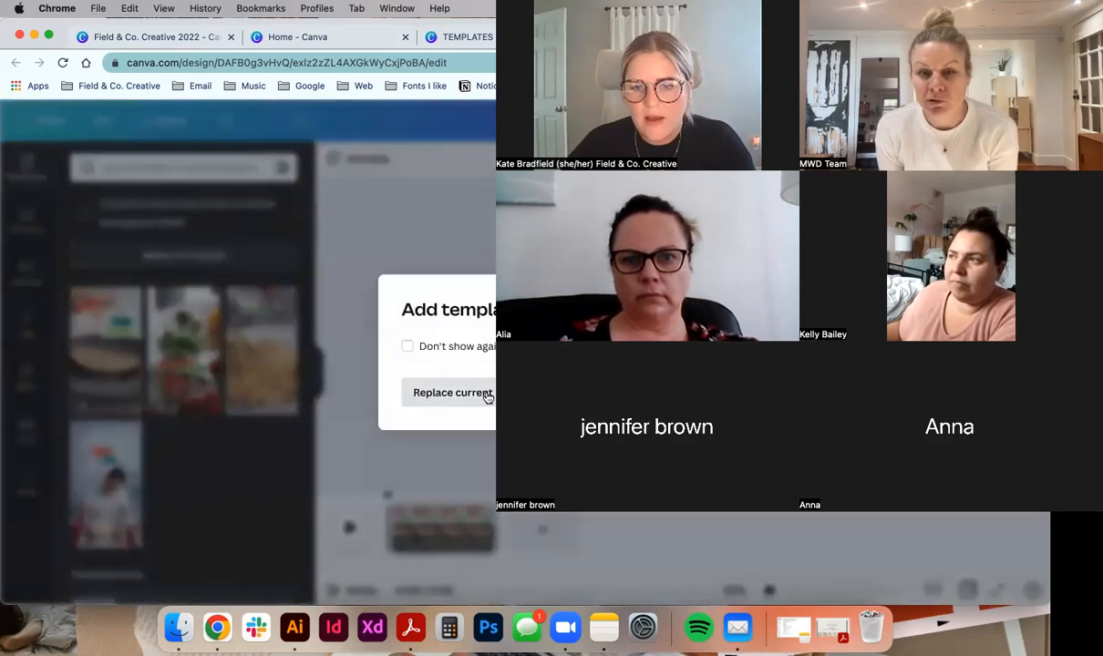
pyautogui.click(453, 392)
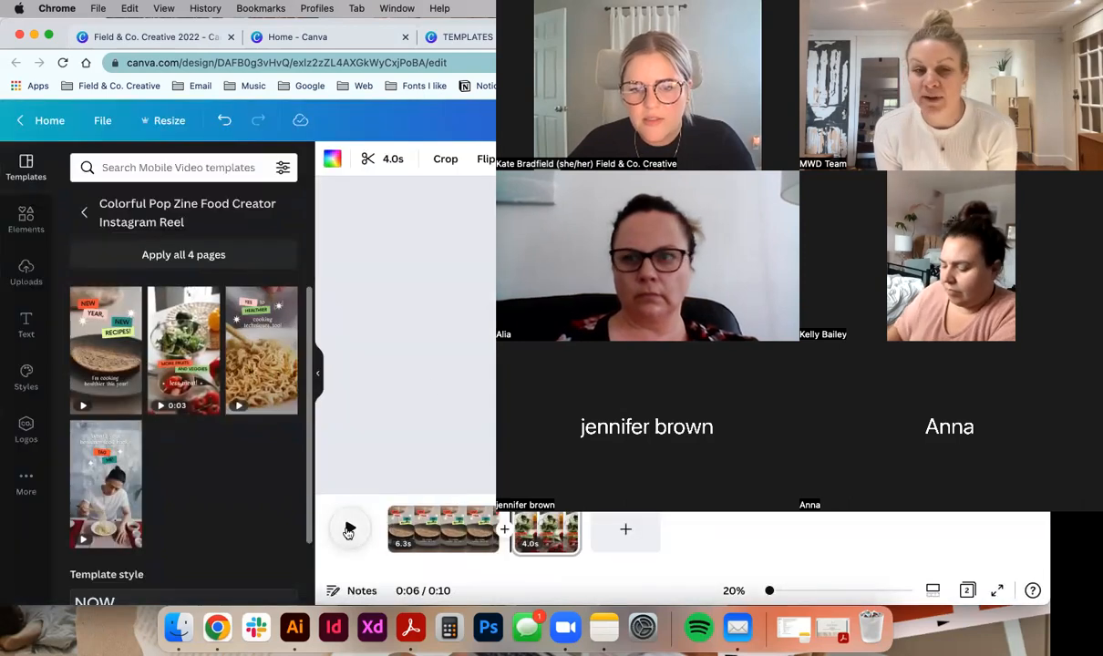
pyautogui.click(349, 529)
pyautogui.click(388, 504)
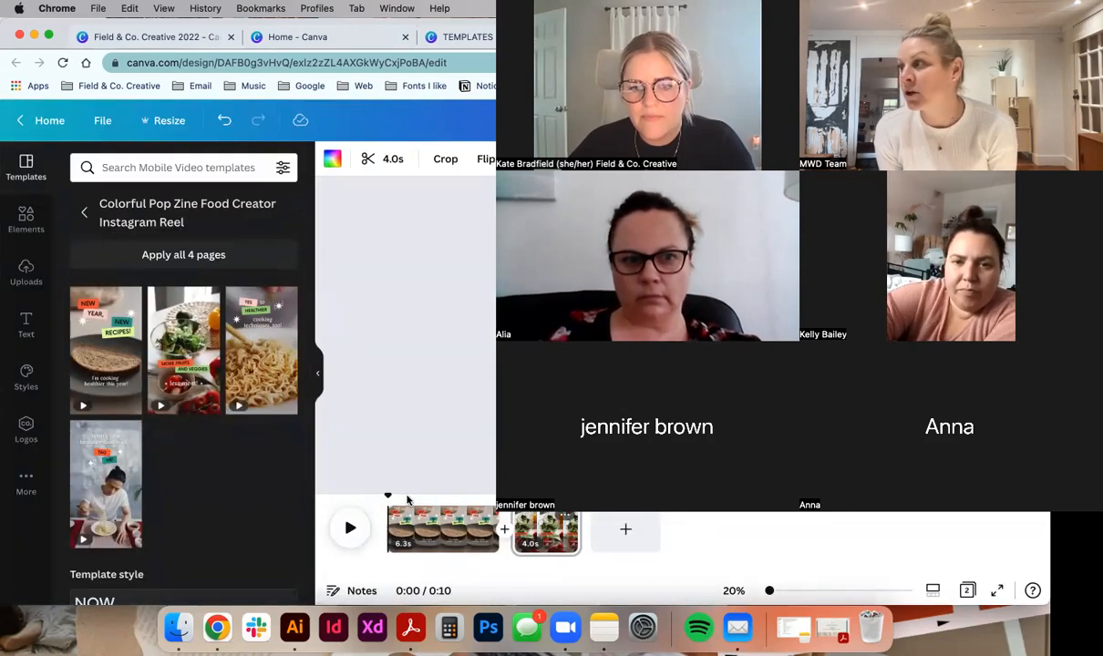
# Play back the two-page video, pause it within the first page, and dismiss the video preview tip
pyautogui.click(350, 528)
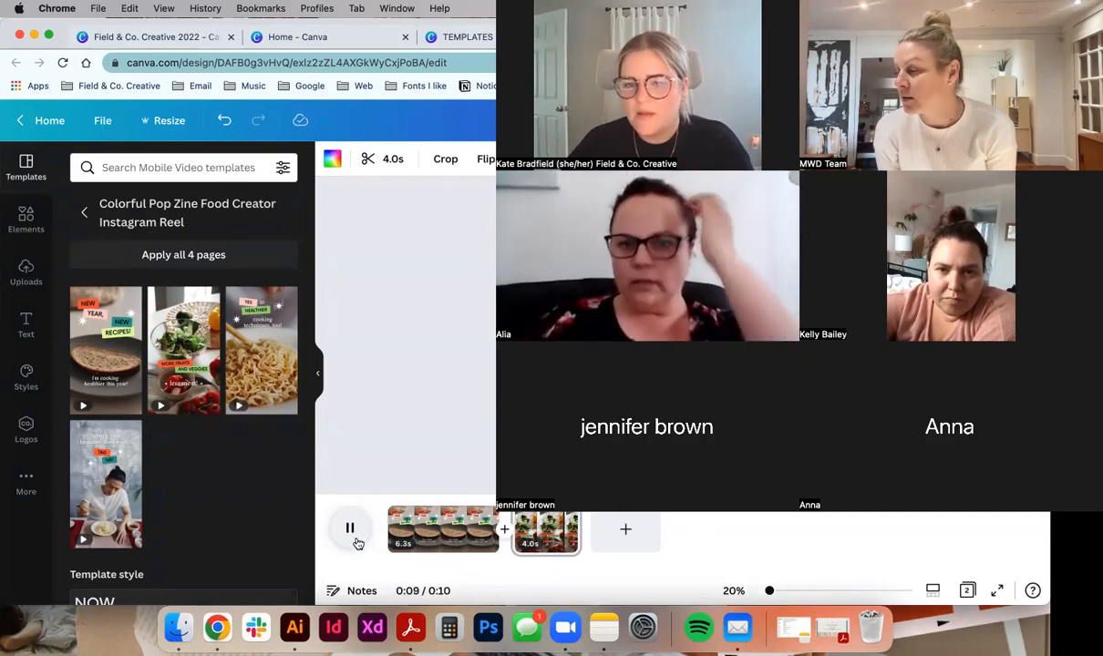
pyautogui.click(347, 538)
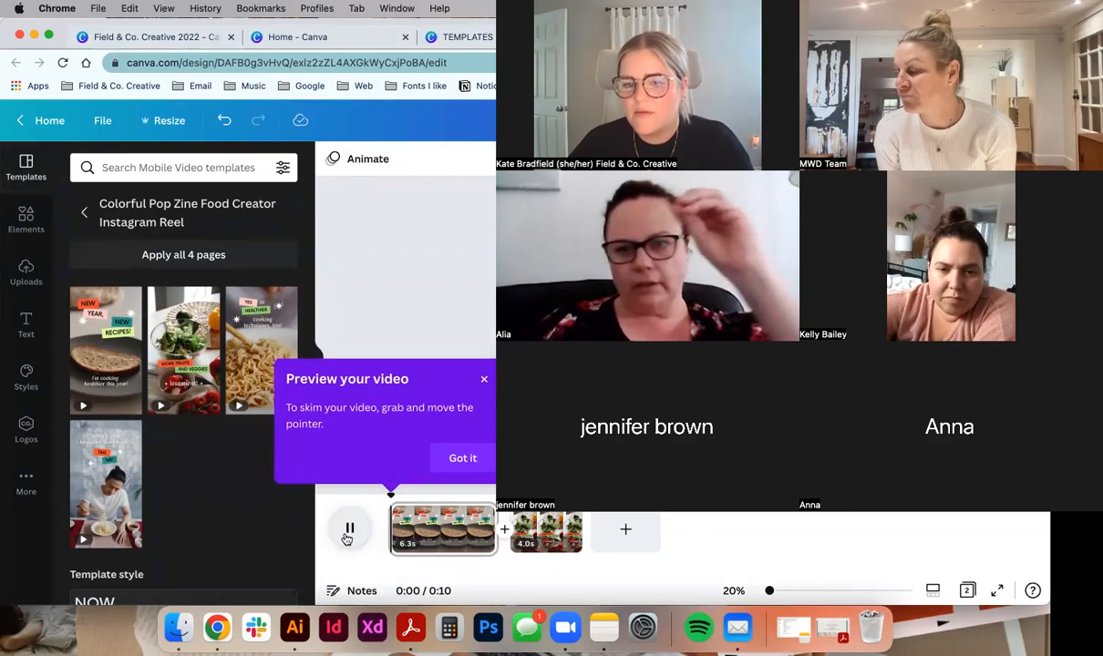
pyautogui.click(348, 532)
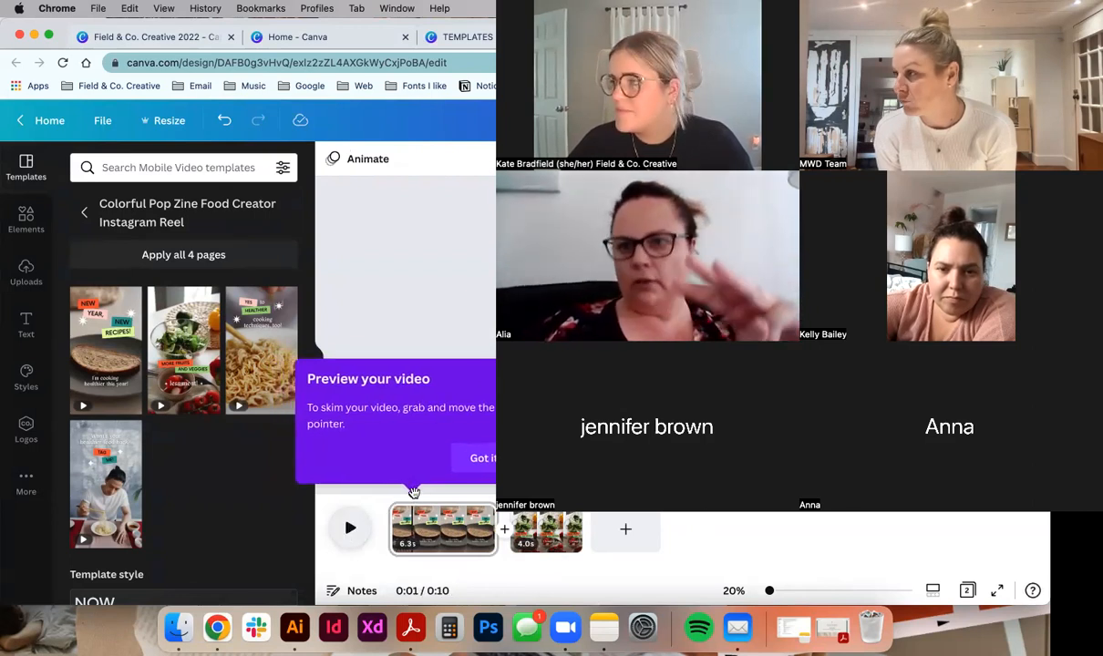
pyautogui.click(499, 383)
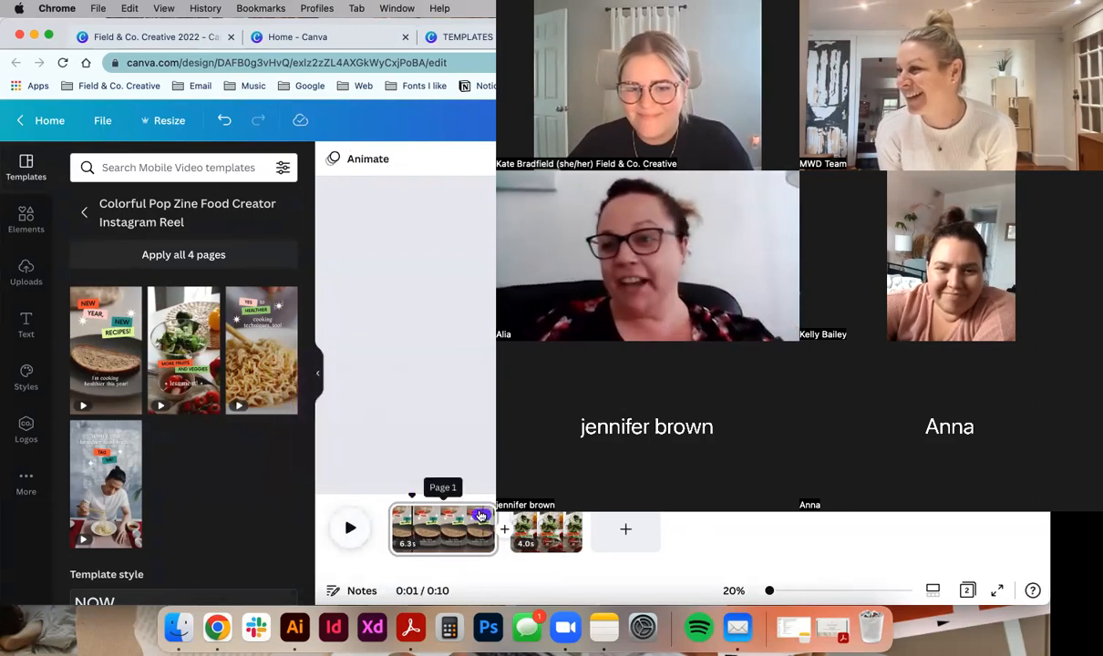
# Delete both recipe pages of the Reel template from the video timeline
pyautogui.click(482, 516)
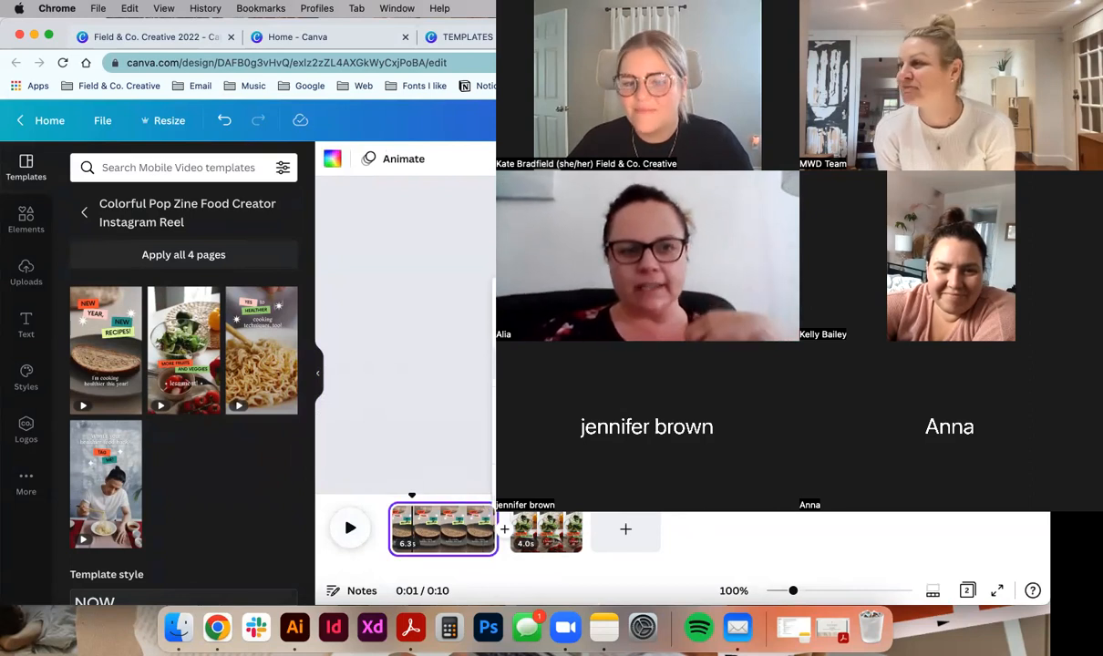
pyautogui.press('Delete')
pyautogui.click(442, 515)
pyautogui.click(487, 396)
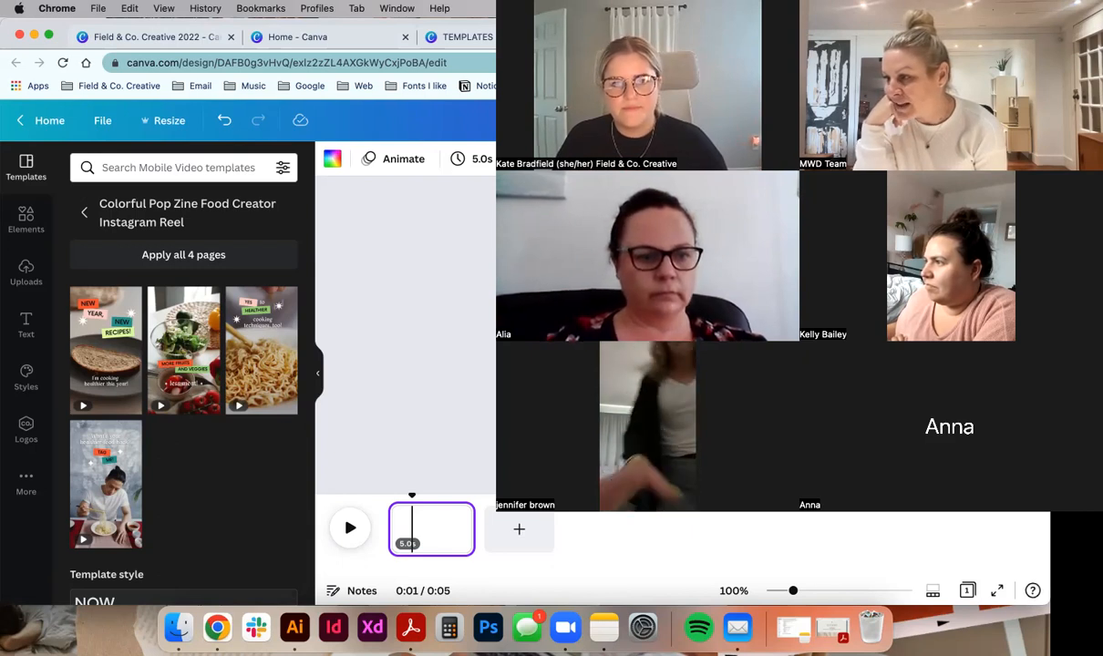
# Switch to Adobe Acrobat to show the questions slide of the live training PDF
pyautogui.click(422, 636)
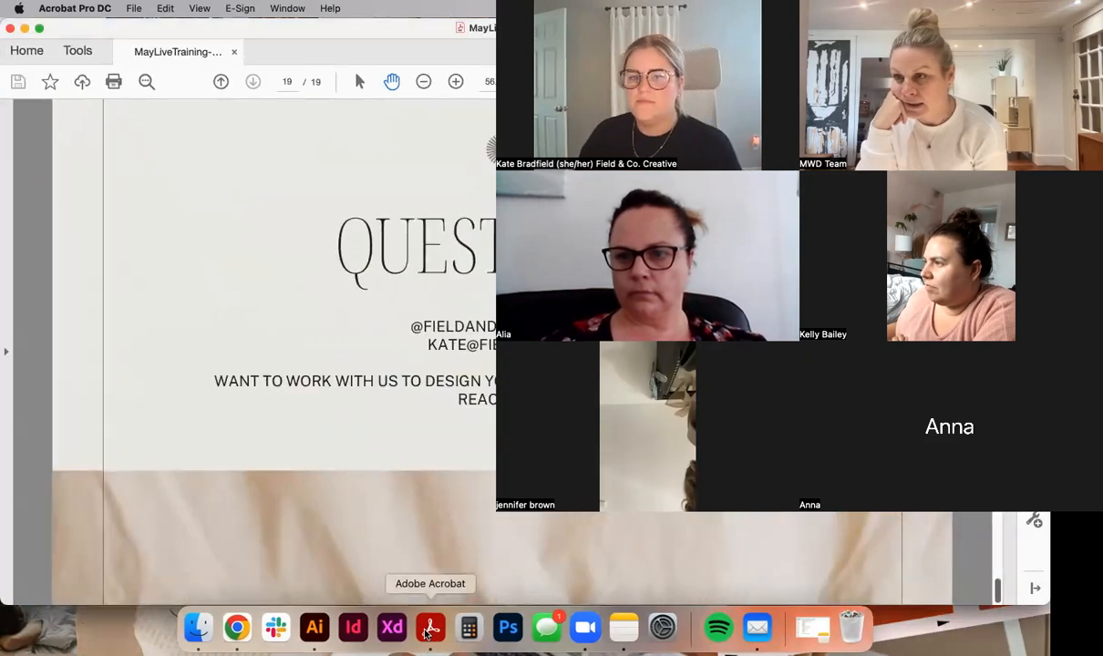